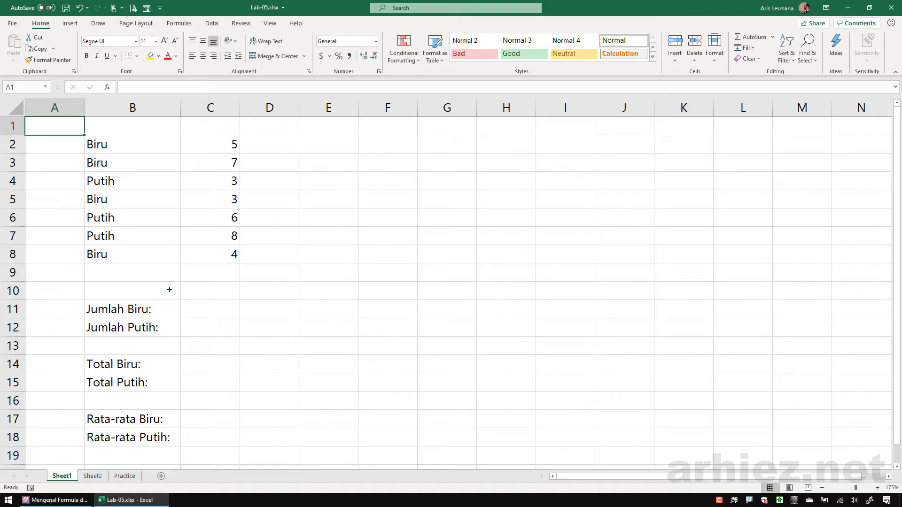
pyautogui.moveTo(164, 292)
pyautogui.mouseDown()
pyautogui.moveTo(88, 339)
pyautogui.moveTo(142, 290)
pyautogui.mouseUp()
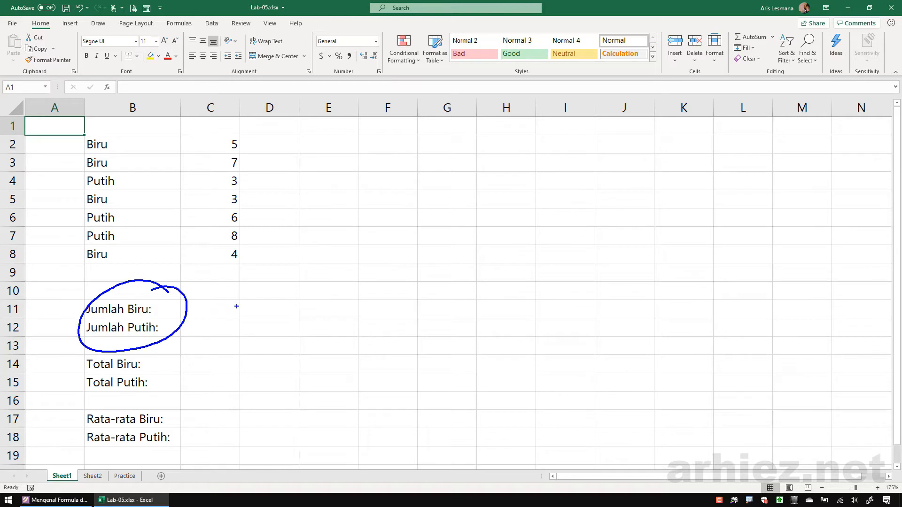
pyautogui.moveTo(239, 303)
pyautogui.mouseDown()
pyautogui.moveTo(239, 328)
pyautogui.moveTo(256, 312)
pyautogui.moveTo(295, 323)
pyautogui.mouseUp()
pyautogui.moveTo(306, 327)
pyautogui.mouseDown()
pyautogui.moveTo(306, 303)
pyautogui.moveTo(329, 301)
pyautogui.moveTo(347, 331)
pyautogui.moveTo(373, 300)
pyautogui.mouseUp()
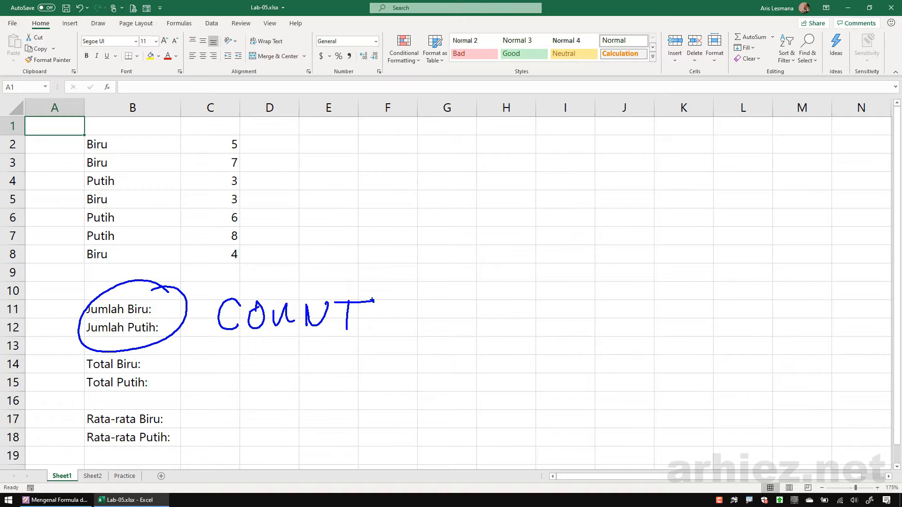
pyautogui.moveTo(386, 292)
pyautogui.mouseDown()
pyautogui.moveTo(386, 329)
pyautogui.moveTo(403, 335)
pyautogui.moveTo(431, 298)
pyautogui.moveTo(425, 309)
pyautogui.mouseUp()
pyautogui.moveTo(159, 352)
pyautogui.mouseDown()
pyautogui.moveTo(129, 350)
pyautogui.moveTo(174, 366)
pyautogui.moveTo(152, 355)
pyautogui.mouseUp()
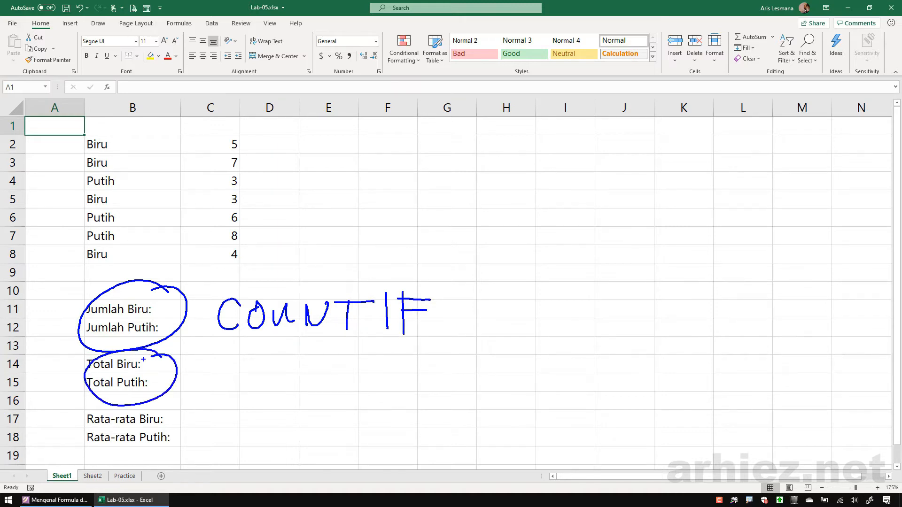
pyautogui.moveTo(244, 358)
pyautogui.mouseDown()
pyautogui.moveTo(224, 385)
pyautogui.moveTo(275, 360)
pyautogui.moveTo(282, 385)
pyautogui.mouseUp()
pyautogui.moveTo(293, 357)
pyautogui.mouseDown()
pyautogui.moveTo(293, 384)
pyautogui.moveTo(318, 359)
pyautogui.moveTo(322, 385)
pyautogui.mouseUp()
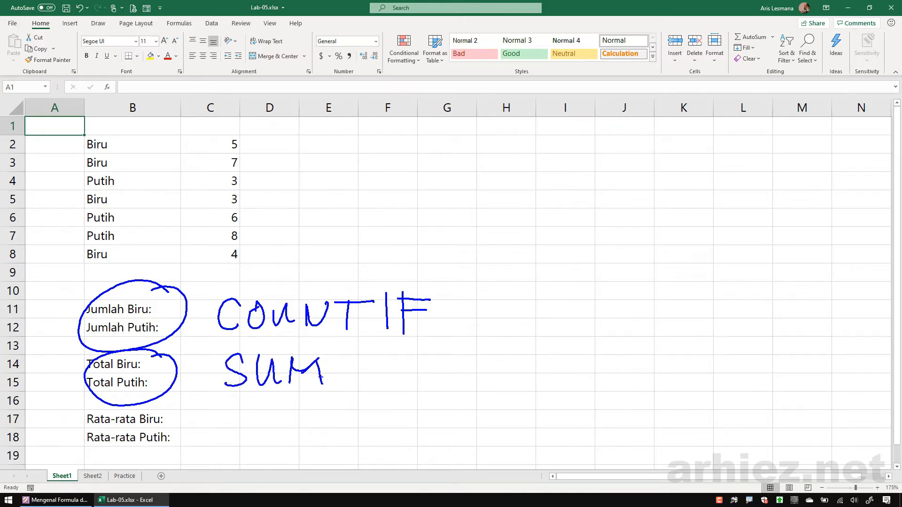
pyautogui.moveTo(337, 356)
pyautogui.mouseDown()
pyautogui.moveTo(338, 387)
pyautogui.moveTo(358, 391)
pyautogui.moveTo(386, 357)
pyautogui.moveTo(386, 372)
pyautogui.mouseUp()
pyautogui.moveTo(171, 407)
pyautogui.mouseDown()
pyautogui.moveTo(158, 397)
pyautogui.moveTo(138, 455)
pyautogui.moveTo(159, 403)
pyautogui.mouseUp()
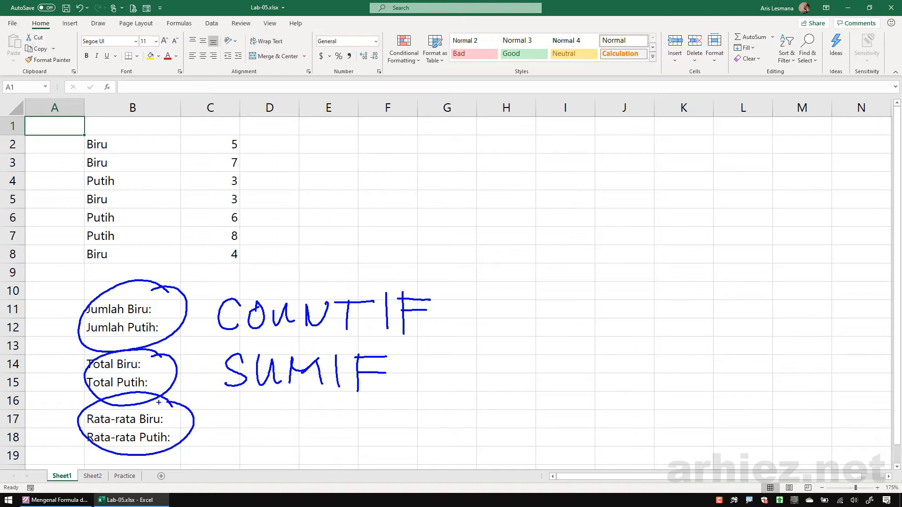
pyautogui.moveTo(229, 442)
pyautogui.mouseDown()
pyautogui.moveTo(261, 439)
pyautogui.moveTo(265, 424)
pyautogui.mouseUp()
pyautogui.moveTo(274, 412)
pyautogui.mouseDown()
pyautogui.moveTo(287, 441)
pyautogui.moveTo(296, 406)
pyautogui.mouseUp()
pyautogui.moveTo(308, 412)
pyautogui.mouseDown()
pyautogui.moveTo(323, 439)
pyautogui.moveTo(319, 428)
pyautogui.mouseUp()
pyautogui.moveTo(300, 414)
pyautogui.mouseDown()
pyautogui.moveTo(335, 406)
pyautogui.moveTo(335, 441)
pyautogui.mouseUp()
pyautogui.moveTo(335, 409)
pyautogui.mouseDown()
pyautogui.moveTo(342, 429)
pyautogui.moveTo(375, 432)
pyautogui.mouseUp()
pyautogui.moveTo(369, 432)
pyautogui.mouseDown()
pyautogui.moveTo(381, 406)
pyautogui.moveTo(392, 433)
pyautogui.mouseUp()
pyautogui.moveTo(413, 413)
pyautogui.mouseDown()
pyautogui.moveTo(404, 431)
pyautogui.moveTo(417, 417)
pyautogui.mouseUp()
pyautogui.moveTo(411, 405)
pyautogui.mouseDown()
pyautogui.moveTo(430, 401)
pyautogui.moveTo(446, 429)
pyautogui.mouseUp()
pyautogui.moveTo(425, 418)
pyautogui.mouseDown()
pyautogui.moveTo(449, 413)
pyautogui.moveTo(444, 402)
pyautogui.moveTo(466, 432)
pyautogui.mouseUp()
pyautogui.moveTo(479, 398); pyautogui.dragTo(478, 432)
pyautogui.moveTo(475, 398); pyautogui.dragTo(514, 396)
pyautogui.moveTo(479, 411); pyautogui.dragTo(519, 409)
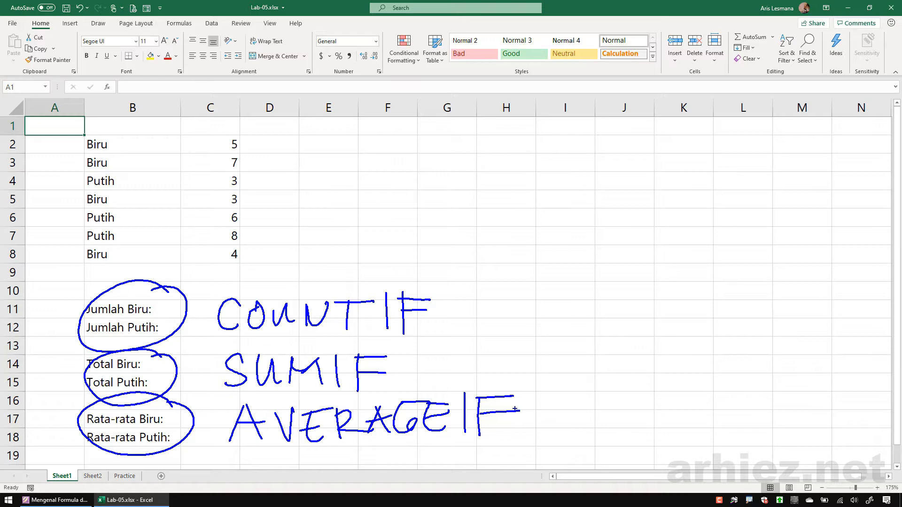
pyautogui.press('Escape')
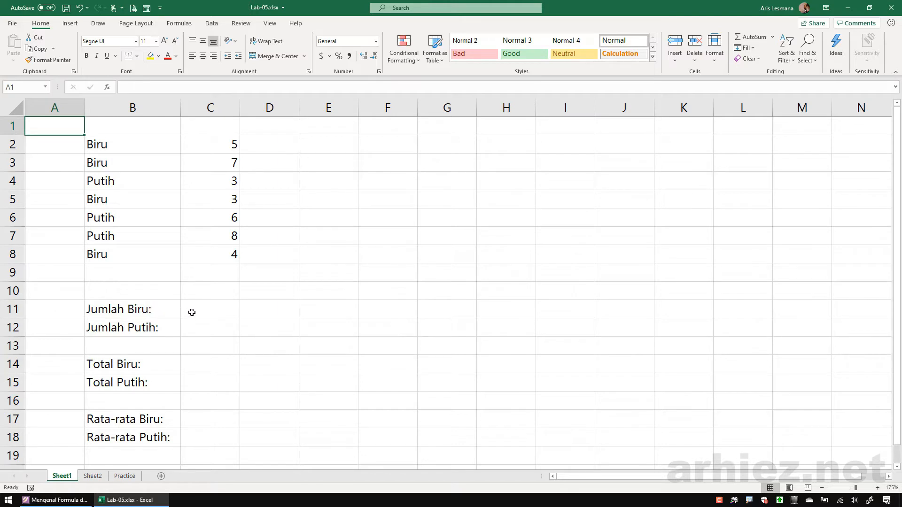
# - Enter the formula =COUNTIF(B2:B8,B2) in cell C11 beside Jumlah Biru to count the Biru entries
pyautogui.click(192, 312)
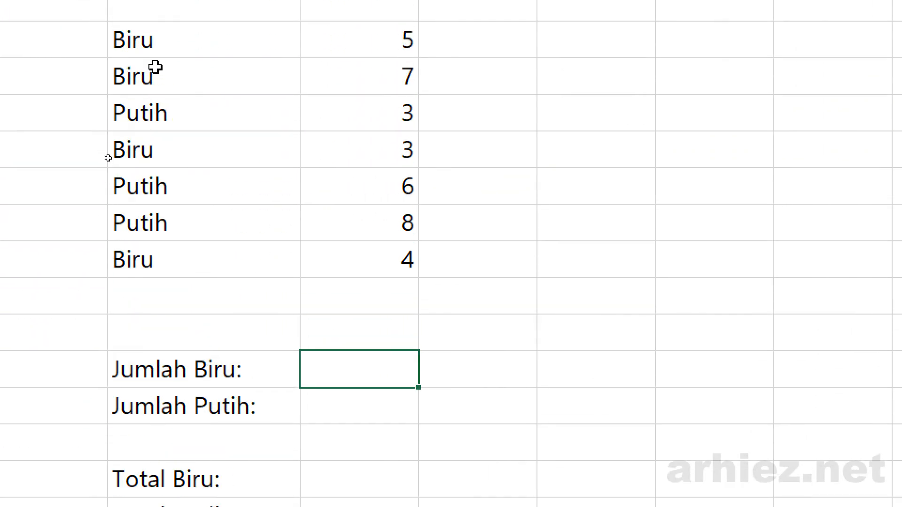
pyautogui.click(155, 67)
pyautogui.click(369, 357)
pyautogui.write('=c')
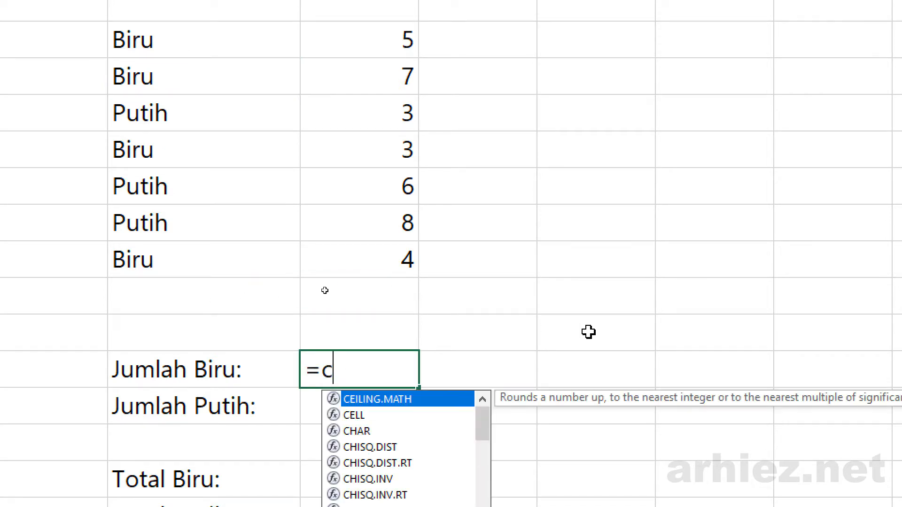
pyautogui.write('ounti')
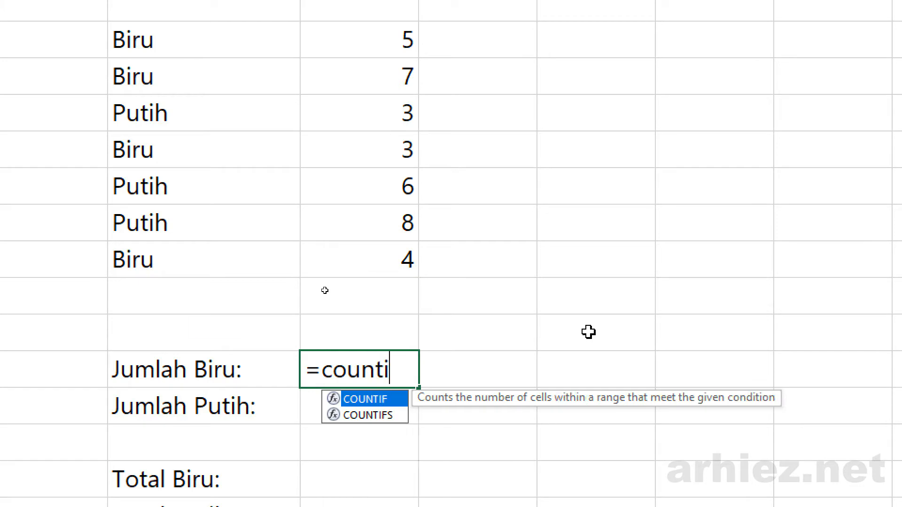
pyautogui.write('f(')
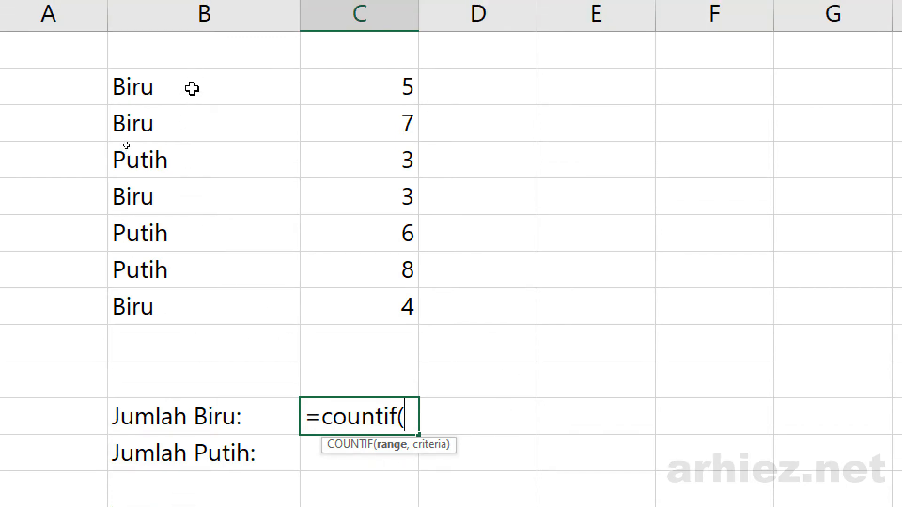
pyautogui.click(192, 50)
pyautogui.moveTo(192, 97); pyautogui.dragTo(193, 304)
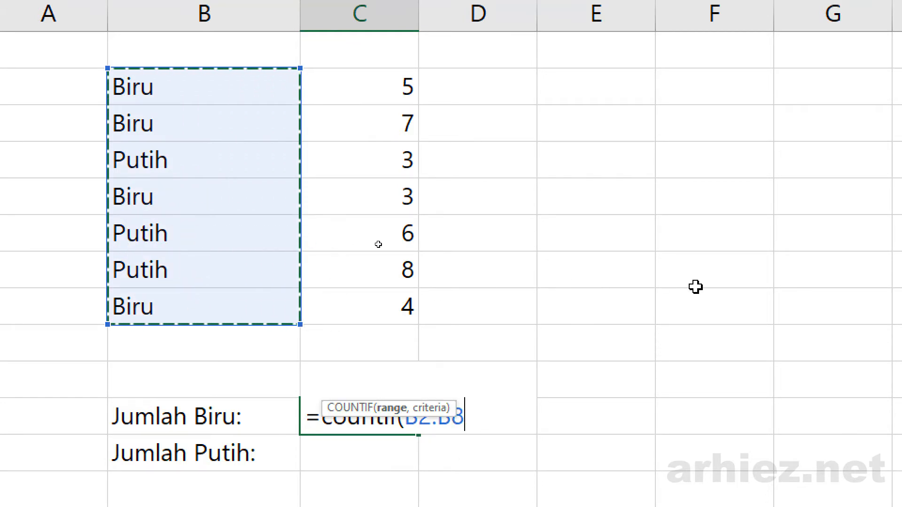
pyautogui.write(',')
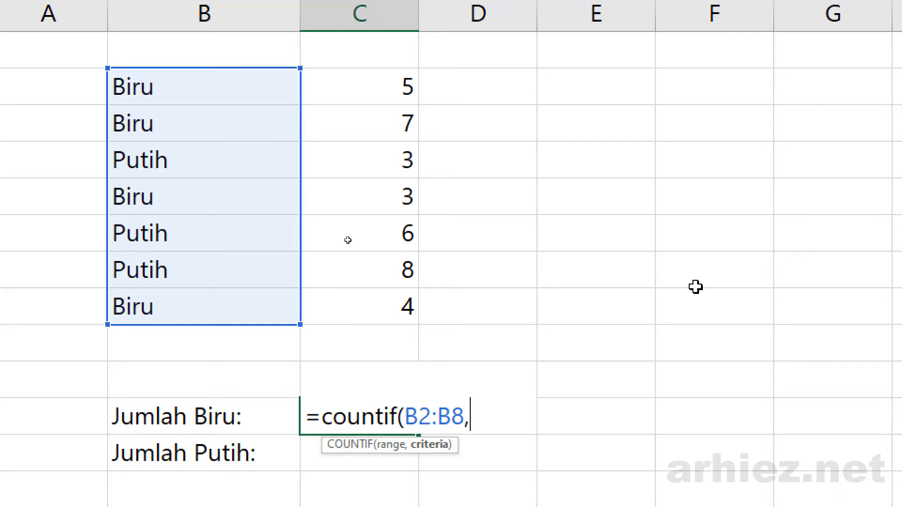
pyautogui.click(207, 90)
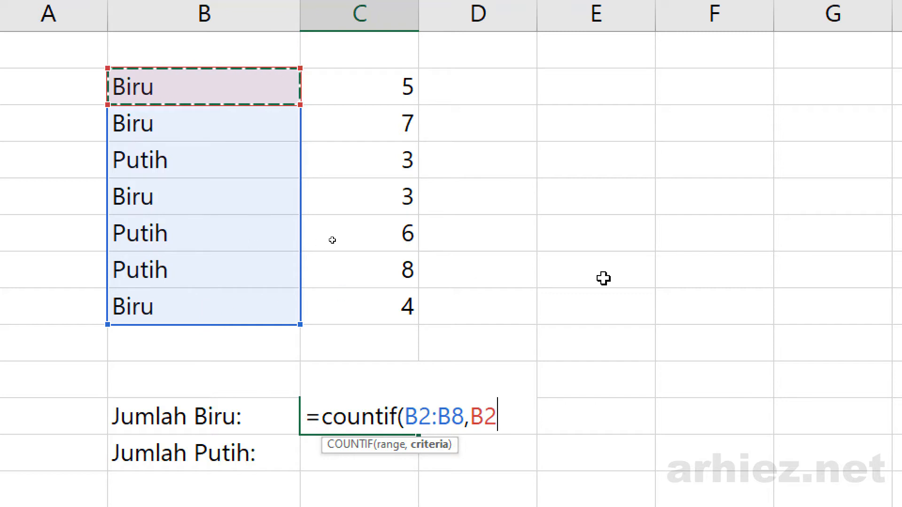
pyautogui.write(')')
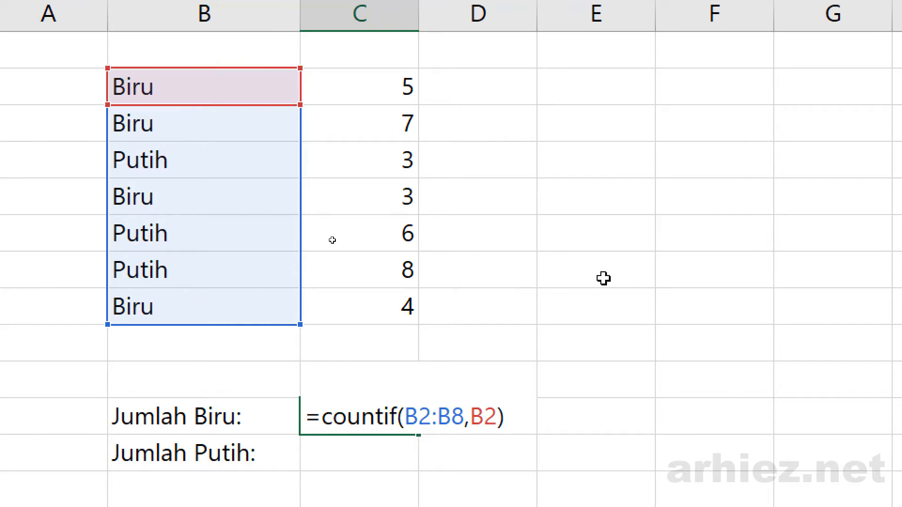
pyautogui.press('Return')
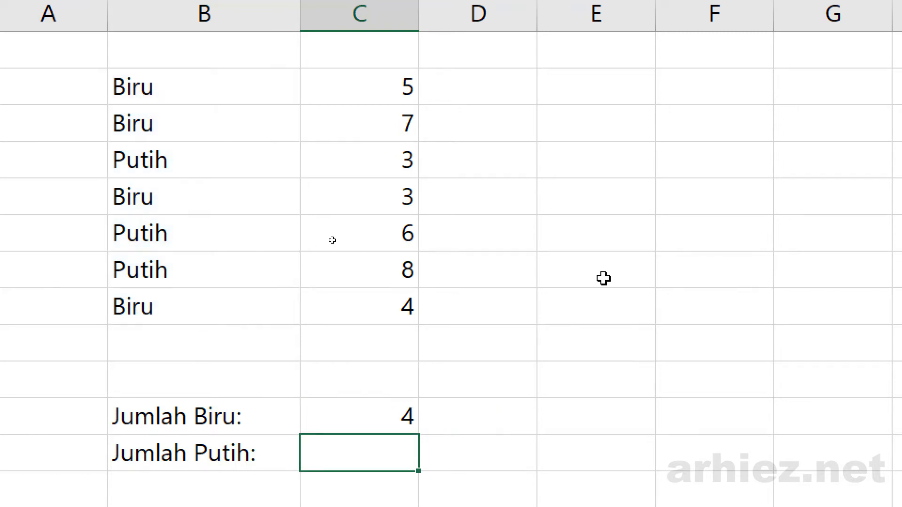
# - Replace the criterion in the Jumlah Biru formula in C11 with the literal text "biru"
pyautogui.click(359, 415)
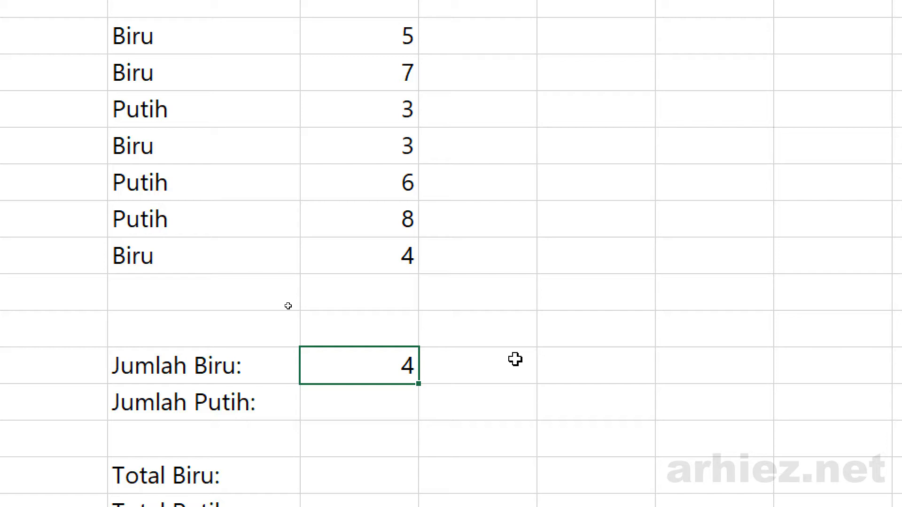
pyautogui.press('F2')
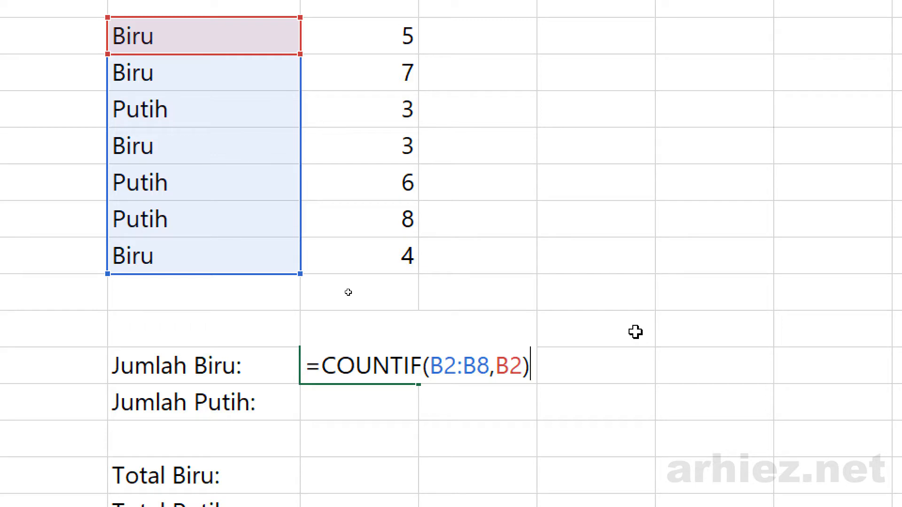
pyautogui.press('BackSpace')
pyautogui.press('BackSpace')
pyautogui.press('BackSpace')
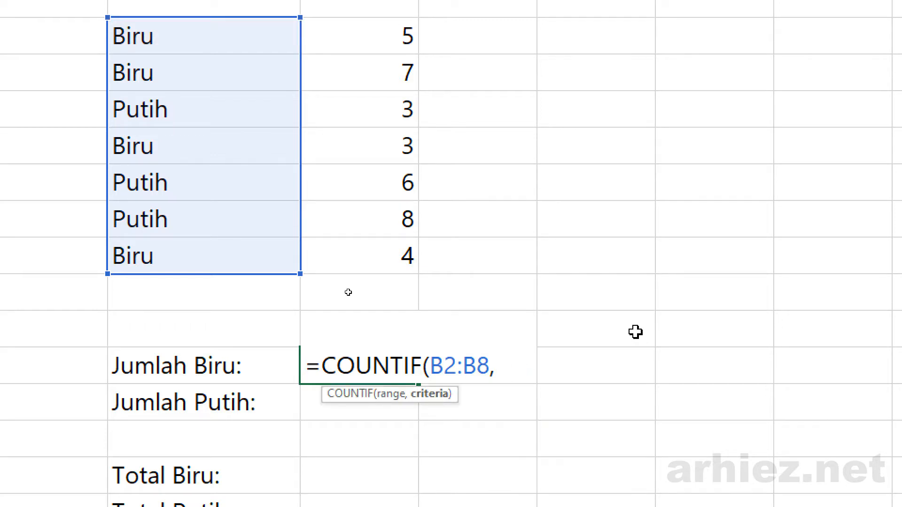
pyautogui.write('"biru')
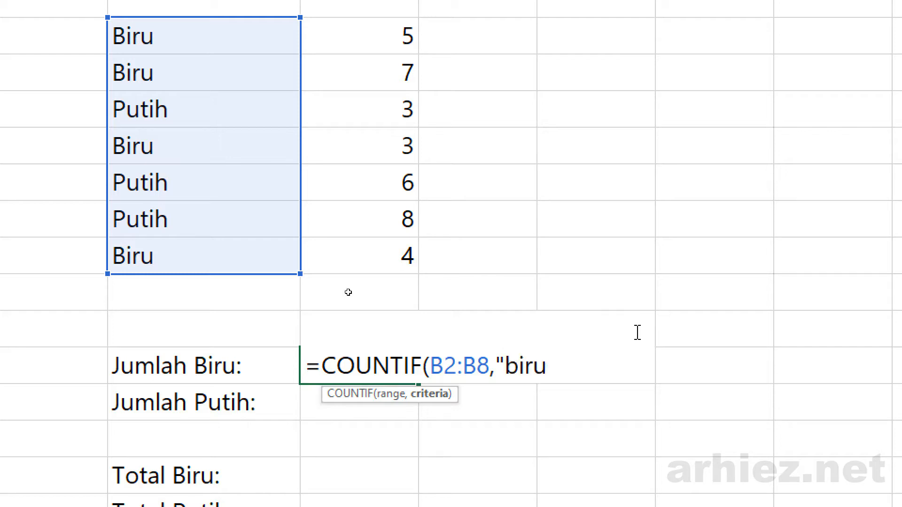
pyautogui.write('"')
pyautogui.write(')')
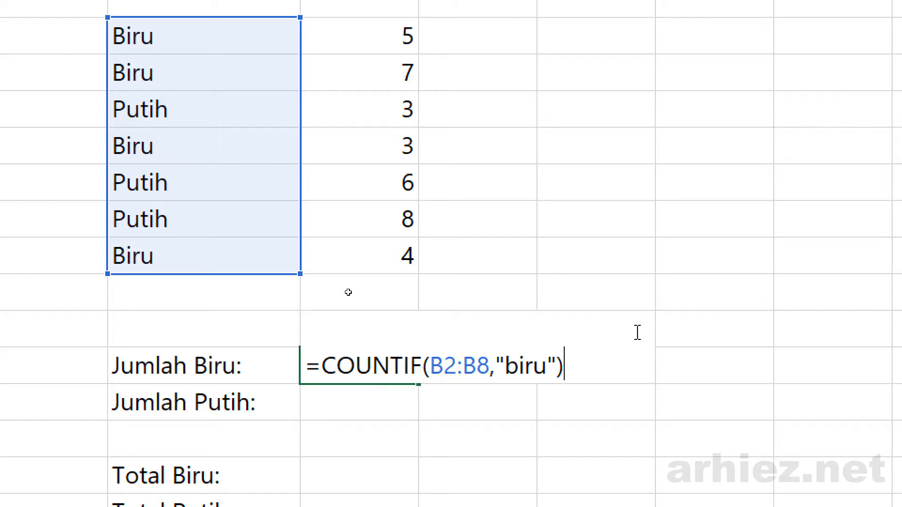
pyautogui.press('Return')
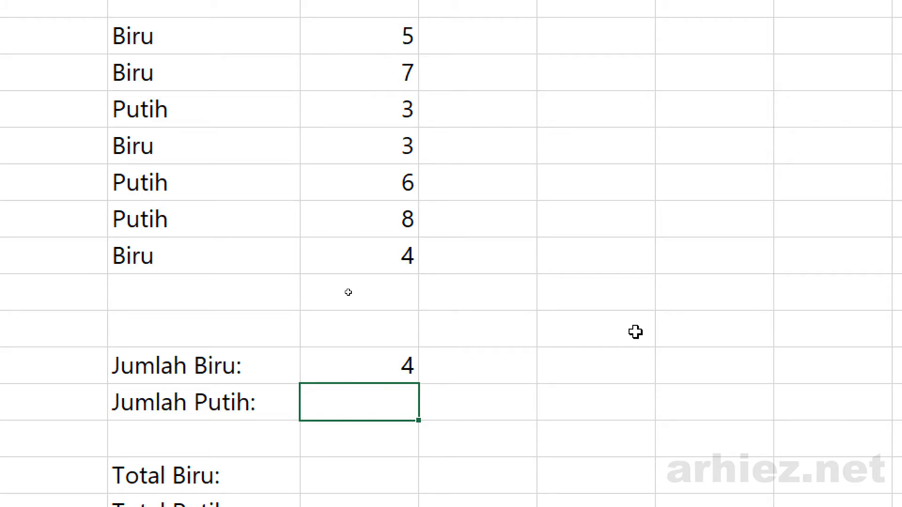
# - Test the Jumlah Biru formula by changing cell B4 to Biru, and undo that change
pyautogui.click(157, 111)
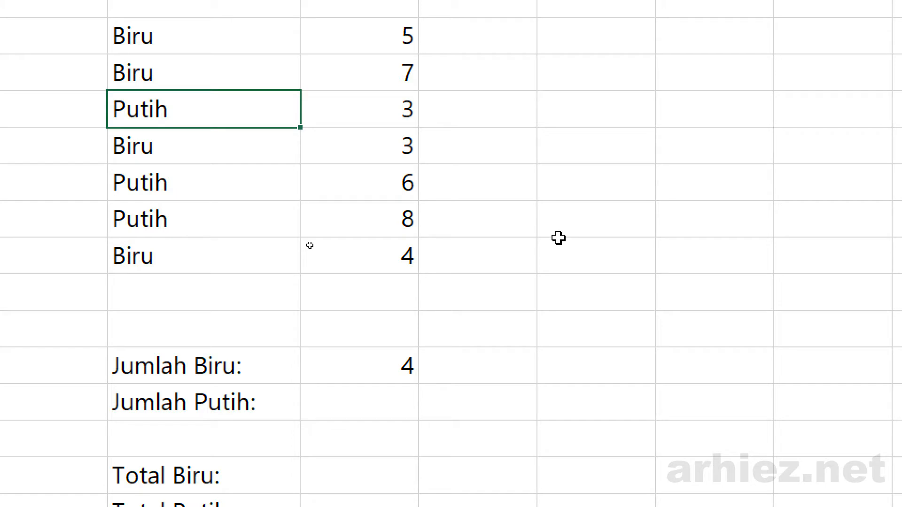
pyautogui.write('Biru')
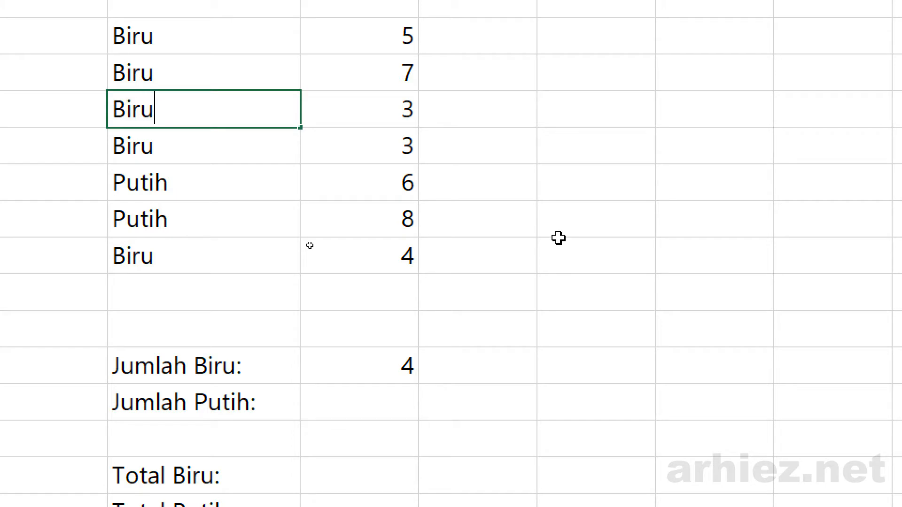
pyautogui.press('Return')
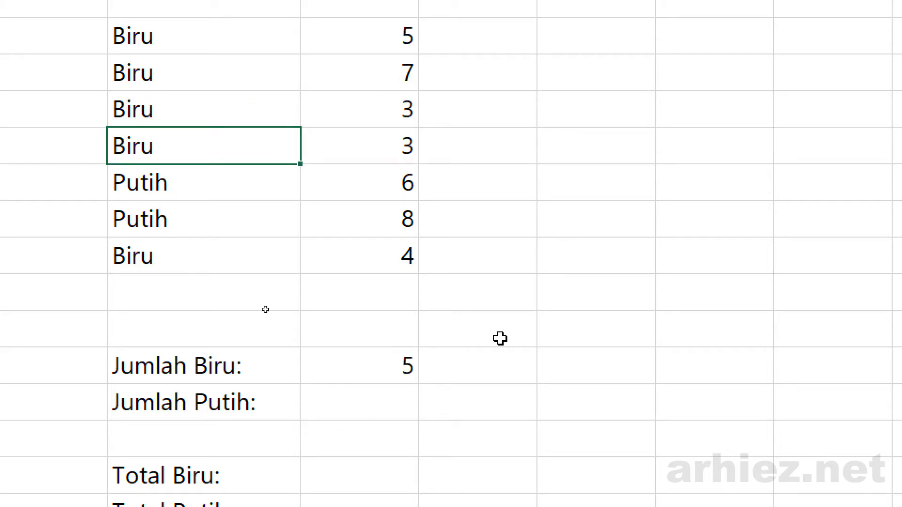
pyautogui.click(369, 371)
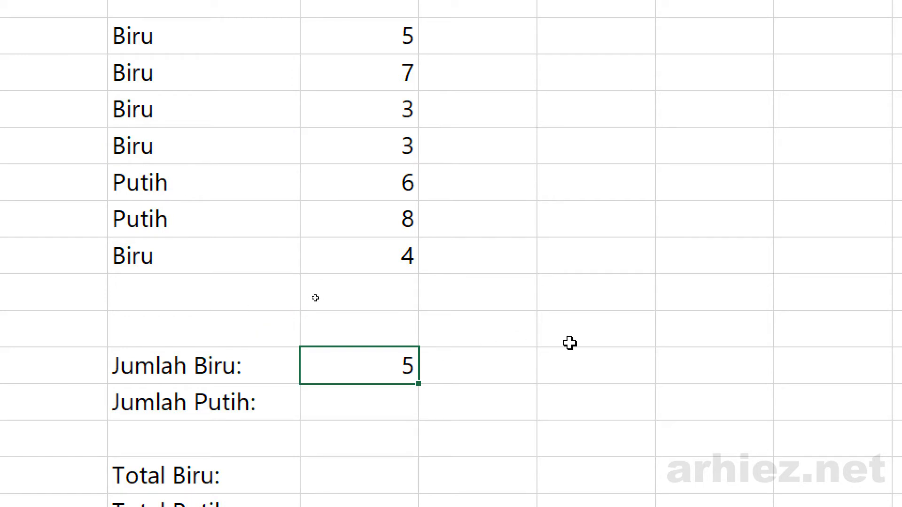
pyautogui.hotkey('ctrl', 'z')
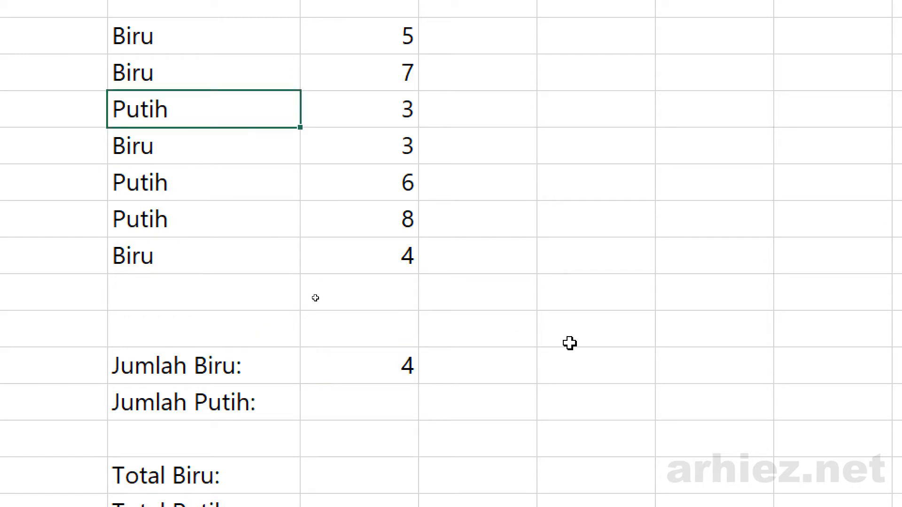
# - Enter the formula =COUNTIF(B2:B8,"putih") in cell C12 beside Jumlah Putih to count the Putih entries
pyautogui.click(391, 407)
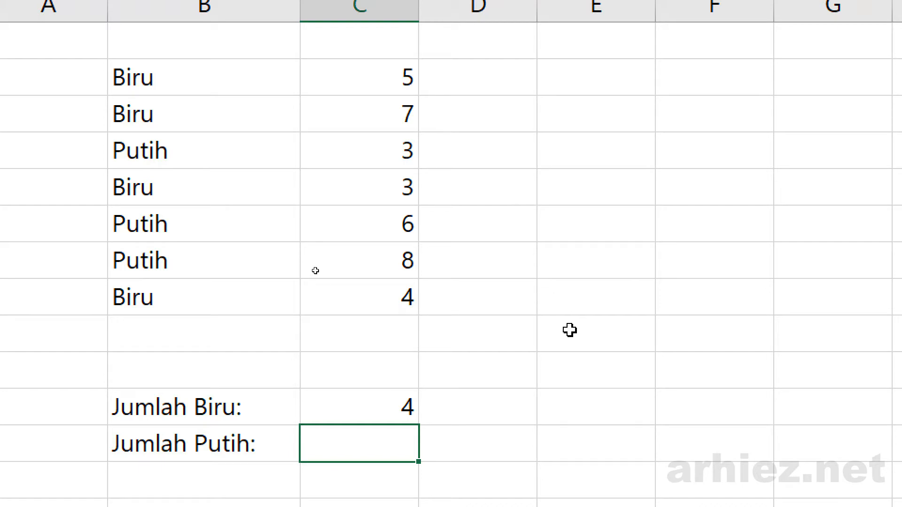
pyautogui.write('=coun')
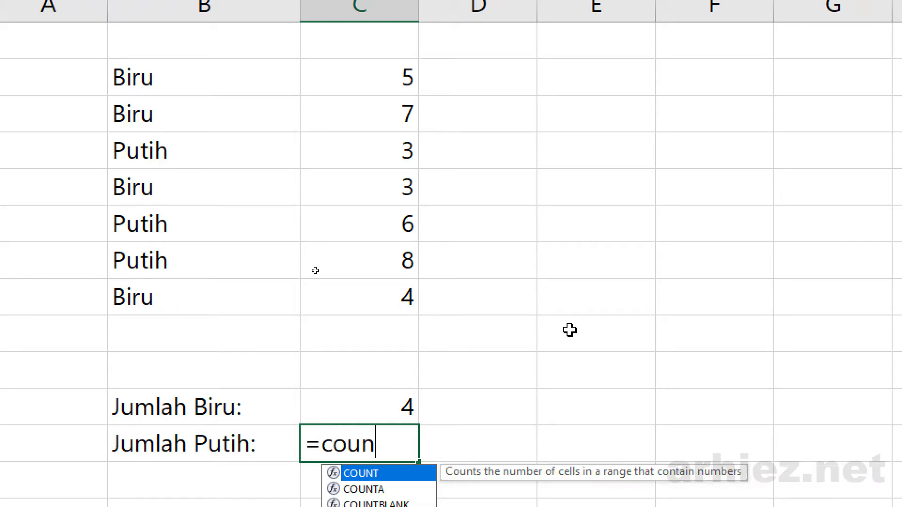
pyautogui.write('tif')
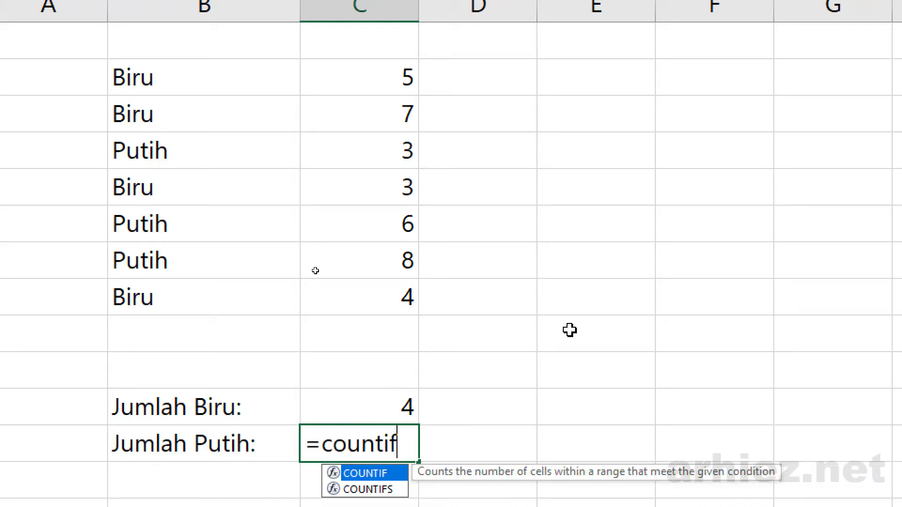
pyautogui.write('(')
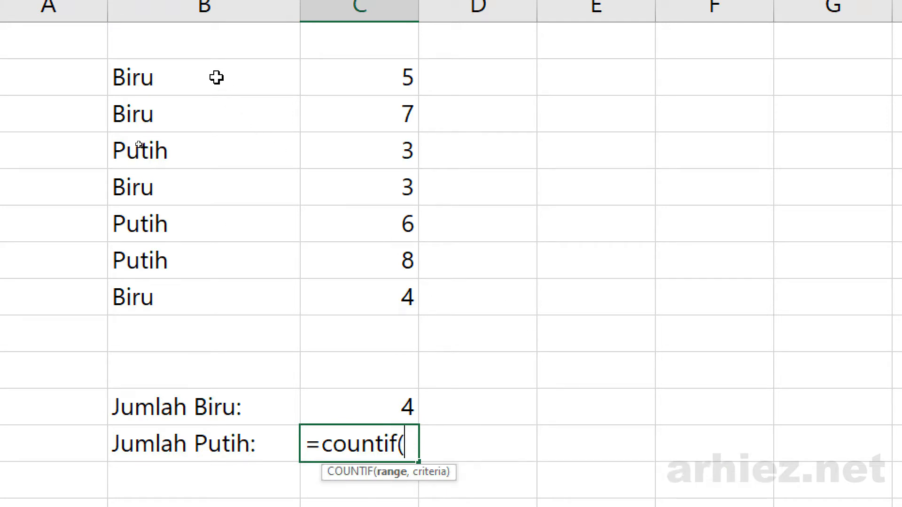
pyautogui.moveTo(216, 78); pyautogui.dragTo(211, 308)
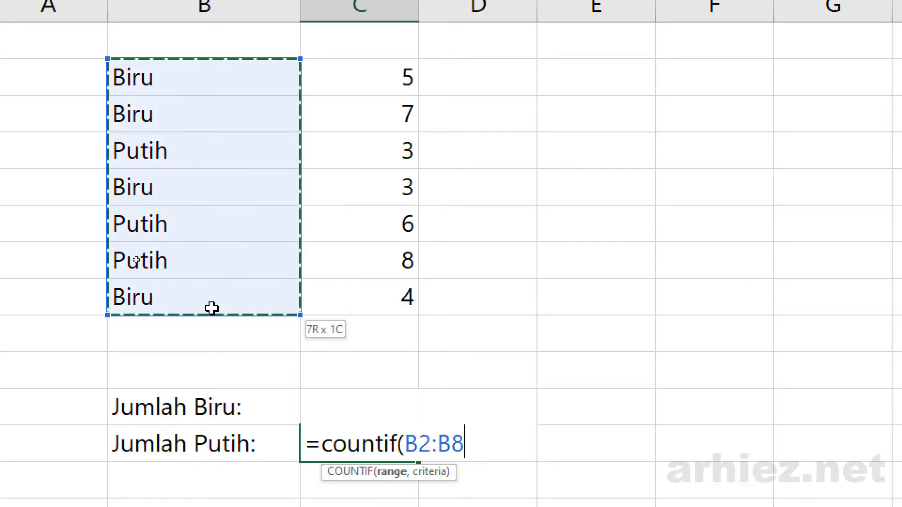
pyautogui.moveTo(227, 150); pyautogui.dragTo(211, 299)
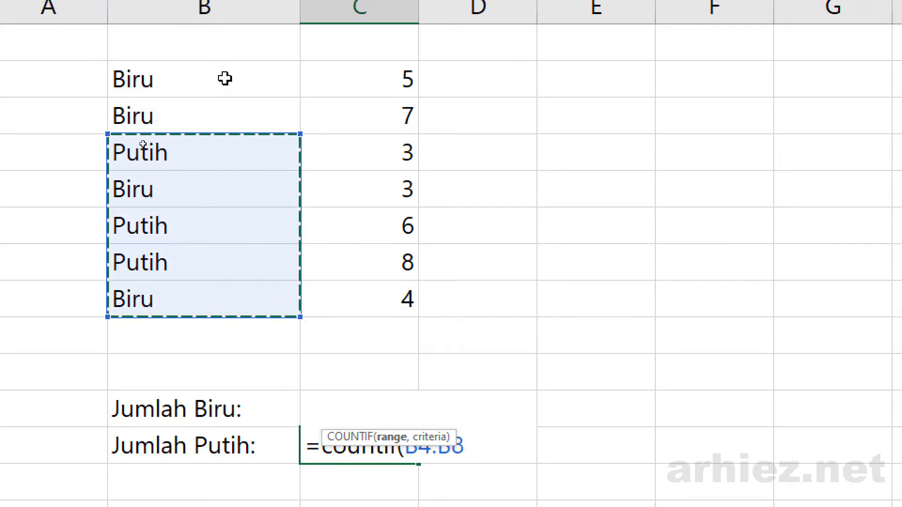
pyautogui.moveTo(225, 79); pyautogui.dragTo(214, 302)
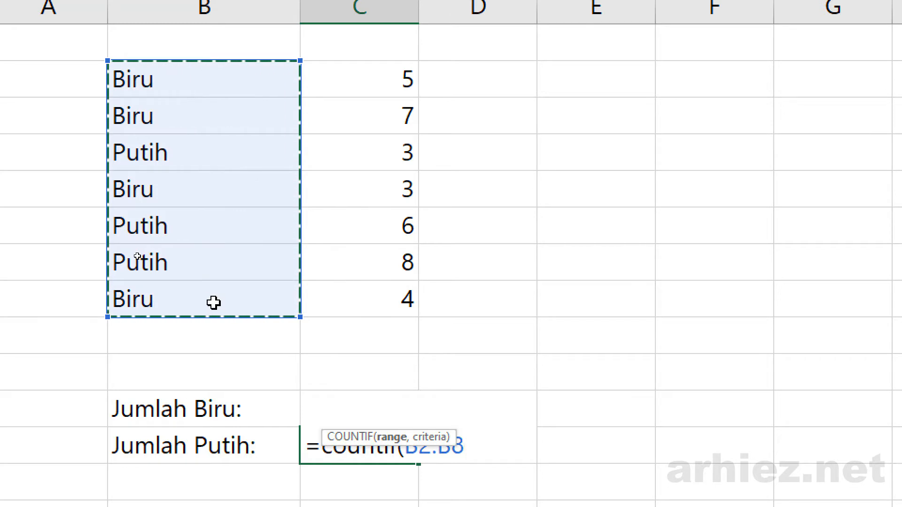
pyautogui.write(',')
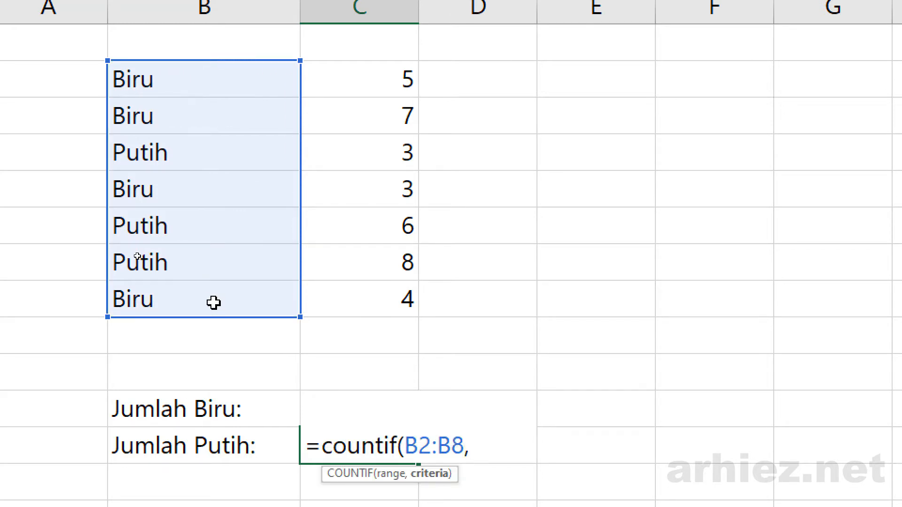
pyautogui.write('"putih')
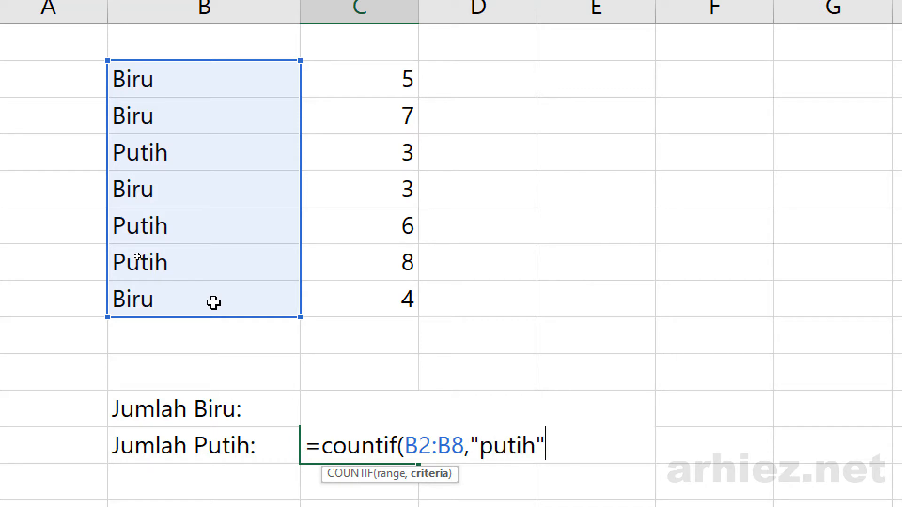
pyautogui.write(' )')
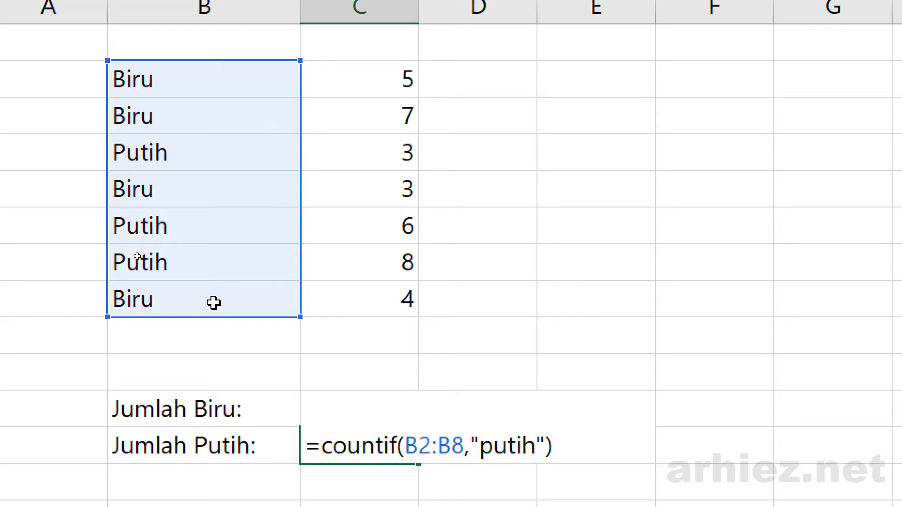
pyautogui.press('Return')
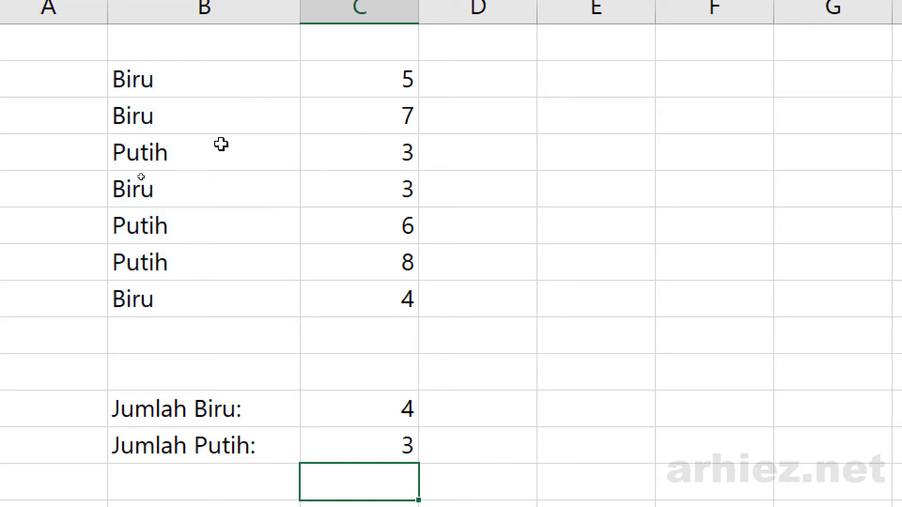
pyautogui.click(182, 153)
pyautogui.click(161, 231)
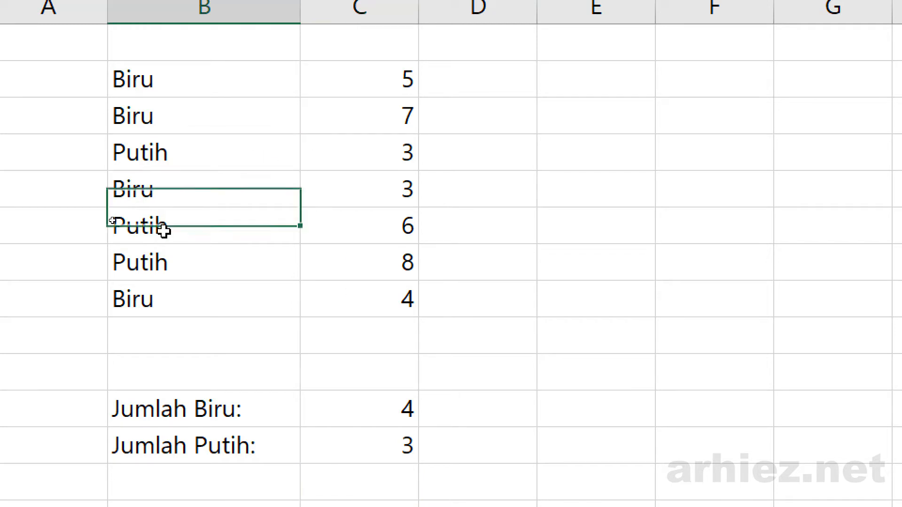
pyautogui.click(168, 264)
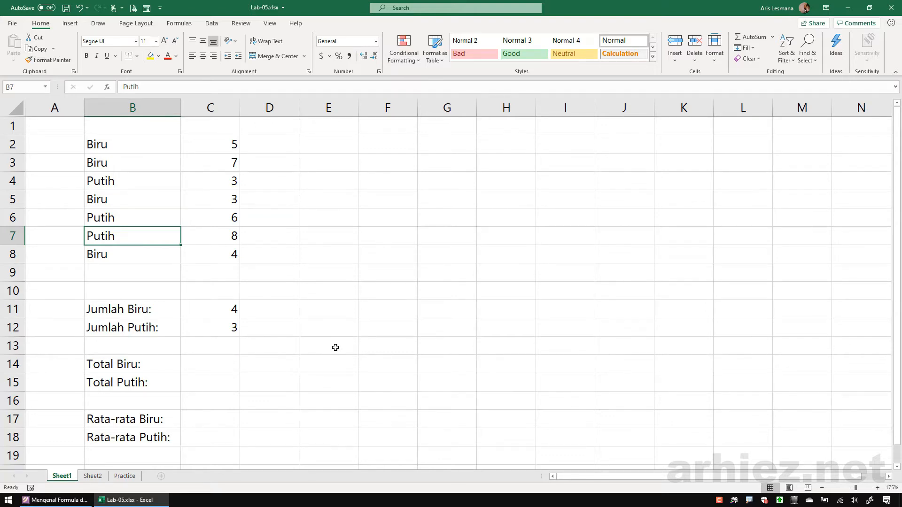
pyautogui.click(146, 363)
pyautogui.click(143, 380)
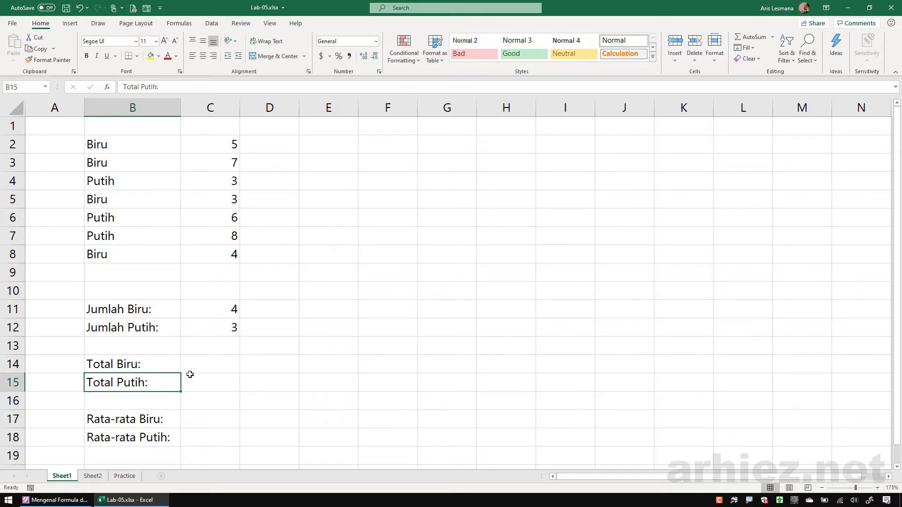
# - Start a SUMIF formula in cell C14 beside Total Biru
pyautogui.click(207, 365)
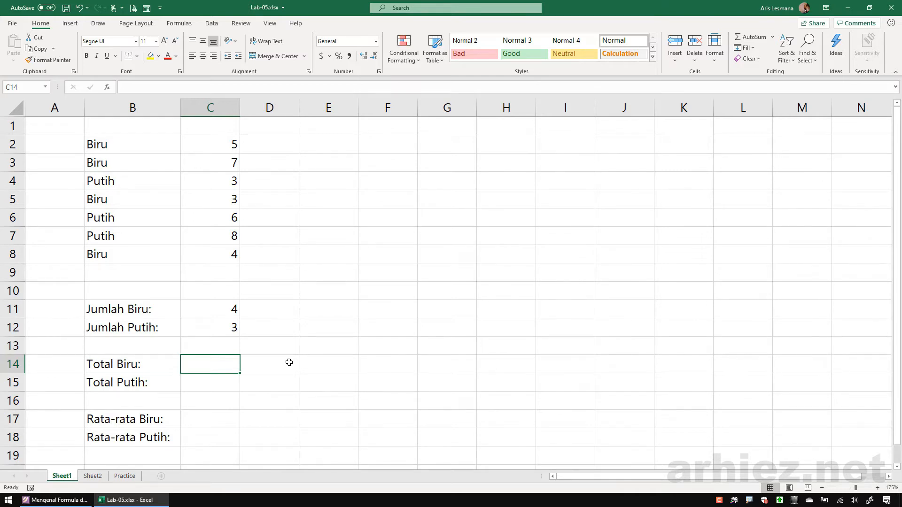
pyautogui.write('=')
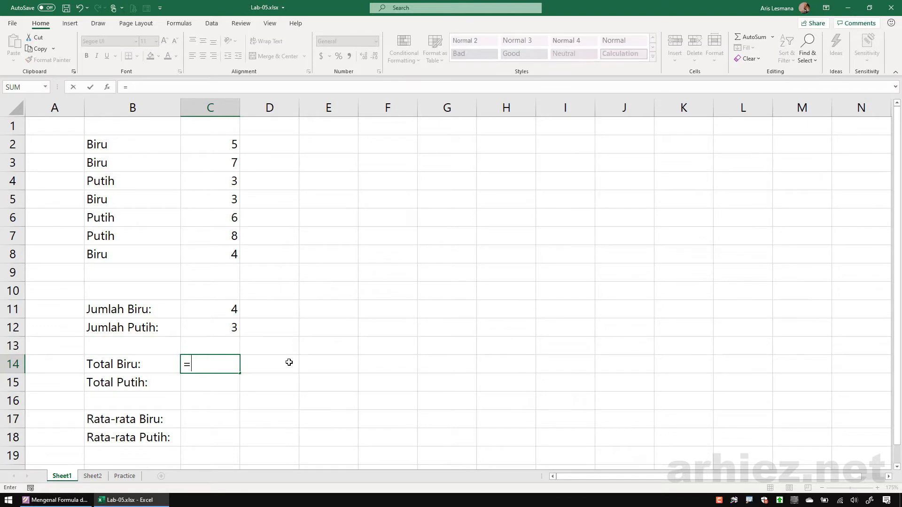
pyautogui.write('SUMIF')
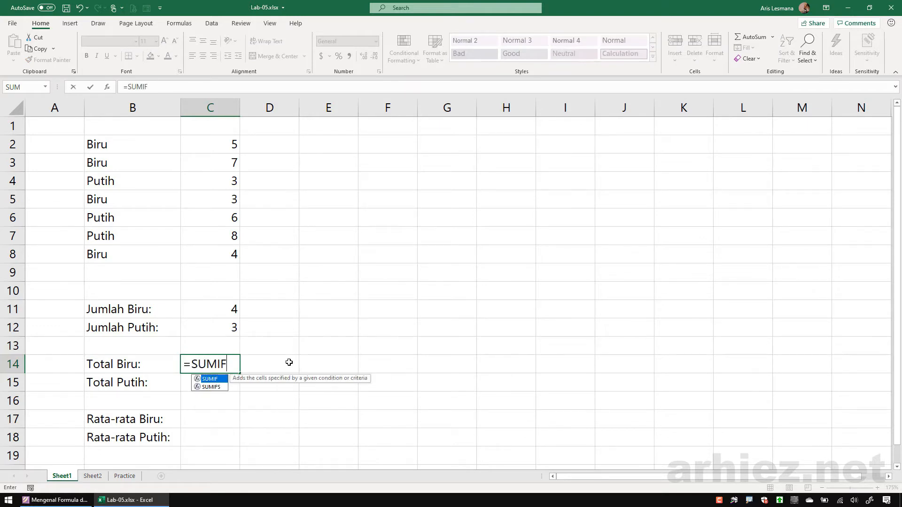
pyautogui.write('(')
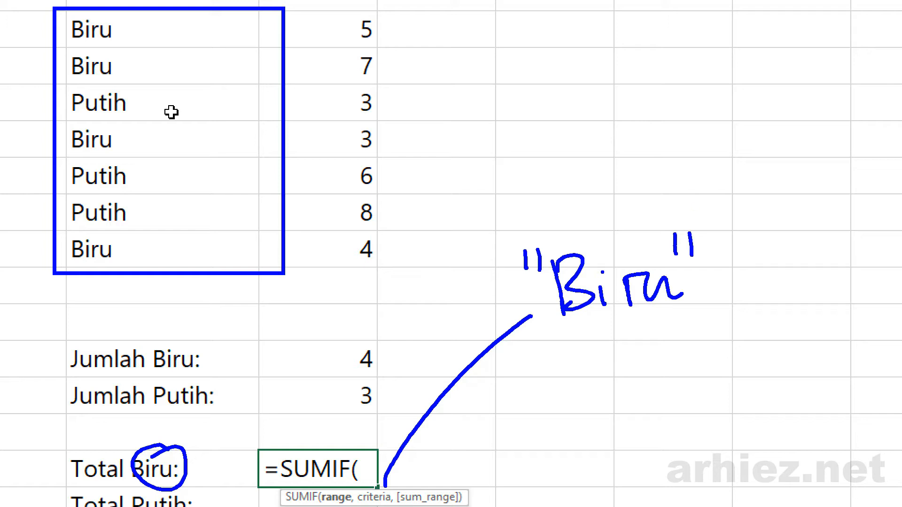
pyautogui.moveTo(310, 15); pyautogui.dragTo(420, 271)
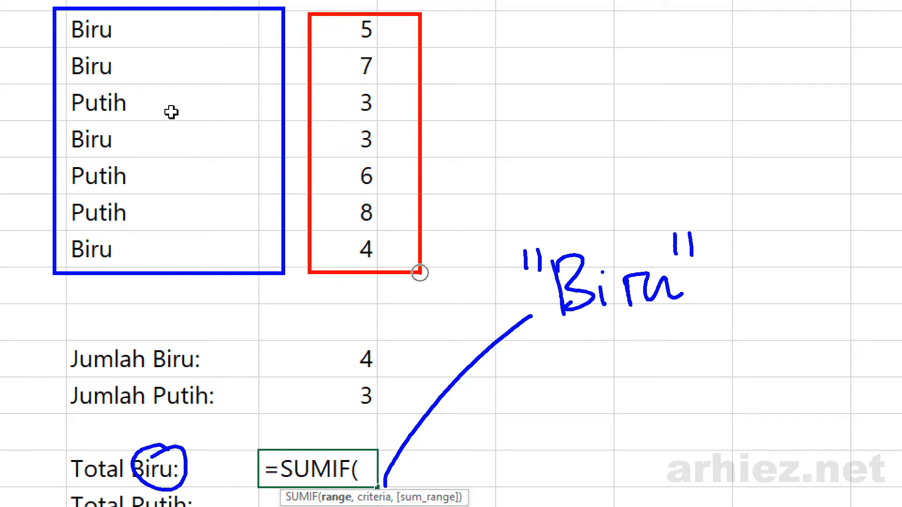
pyautogui.moveTo(440, 481)
pyautogui.mouseDown()
pyautogui.moveTo(365, 288)
pyautogui.moveTo(356, 291)
pyautogui.moveTo(379, 286)
pyautogui.mouseUp()
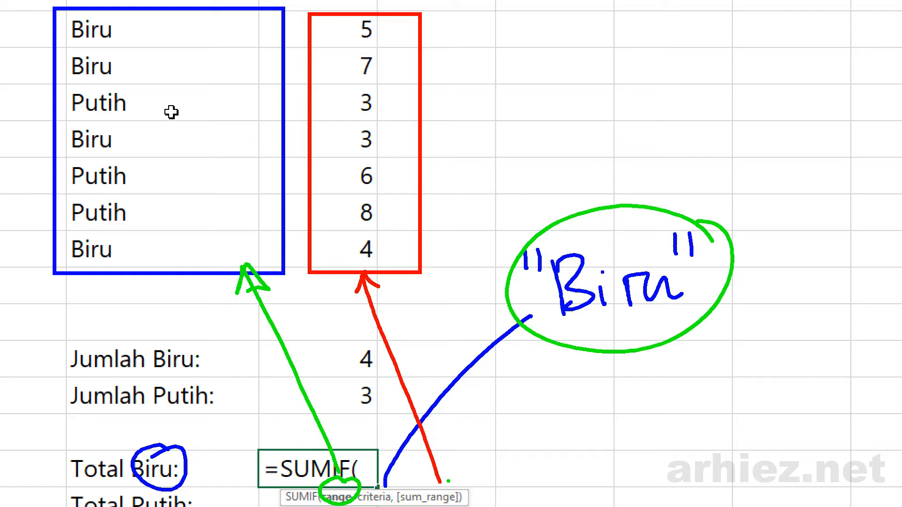
pyautogui.moveTo(116, 439)
pyautogui.mouseDown()
pyautogui.moveTo(106, 438)
pyautogui.moveTo(124, 477)
pyautogui.moveTo(112, 439)
pyautogui.mouseUp()
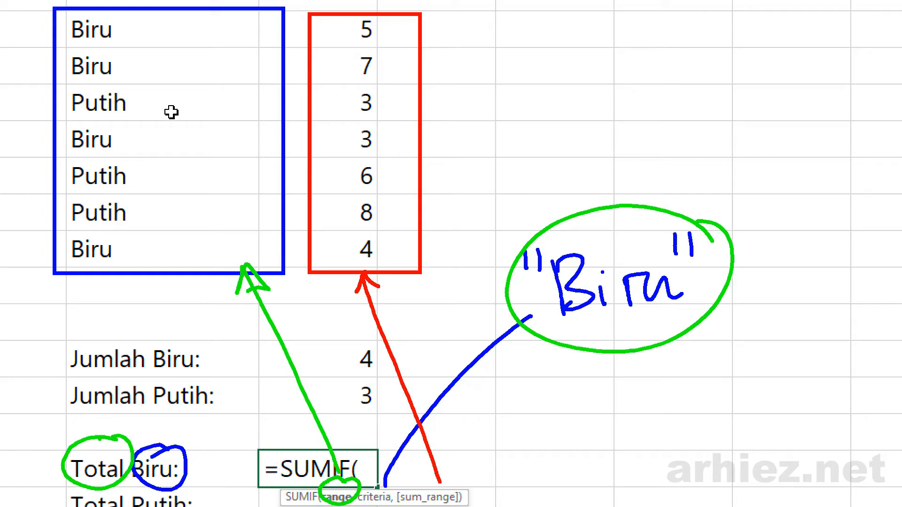
pyautogui.press('Escape')
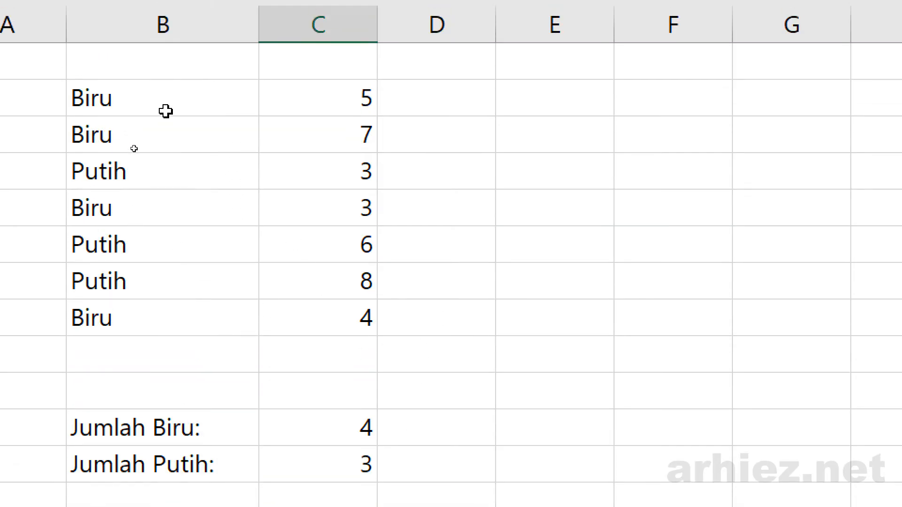
# - Complete the Total Biru formula as =SUMIF(B2:B8,"biru",C2:C8) to add up the Biru values
pyautogui.moveTo(167, 99); pyautogui.dragTo(165, 322)
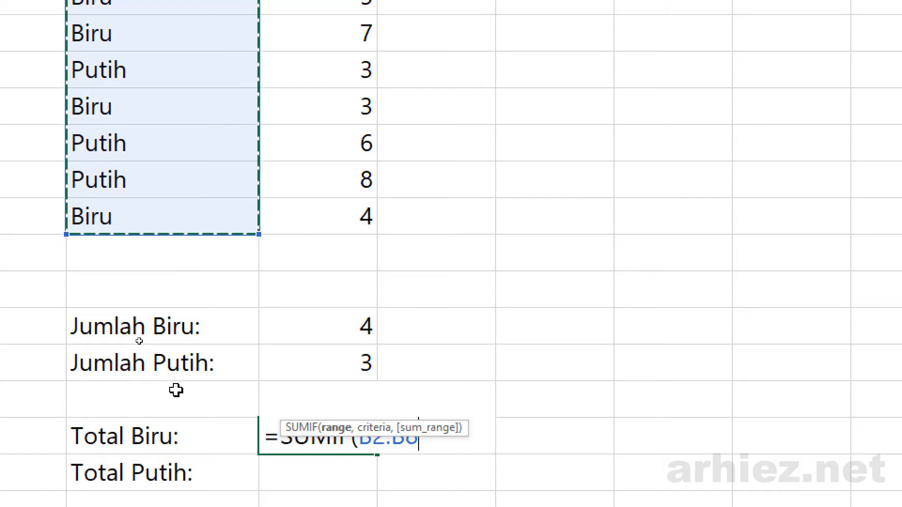
pyautogui.write(',')
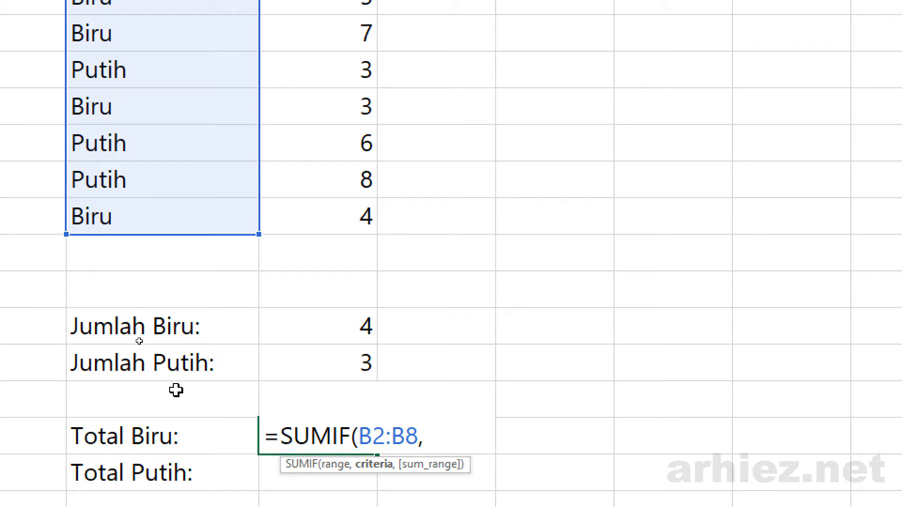
pyautogui.write('"biru ",')
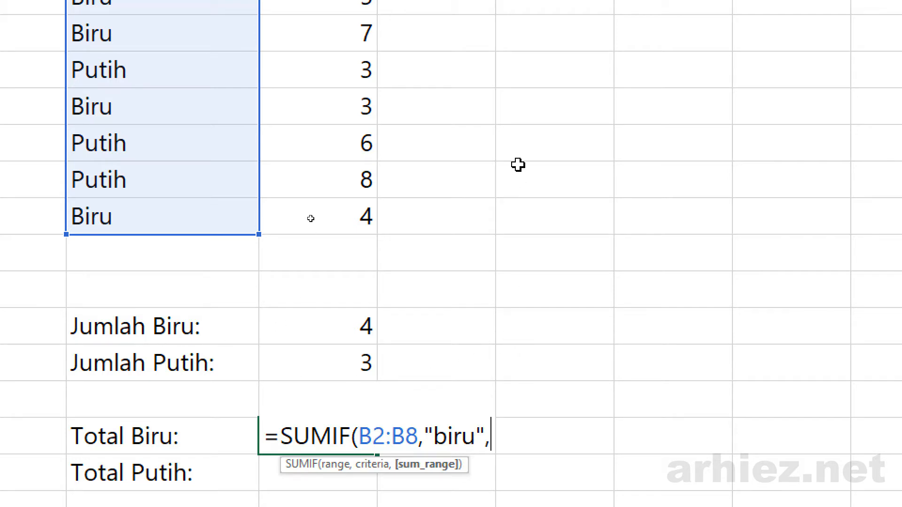
pyautogui.scroll(2, 516, 61)
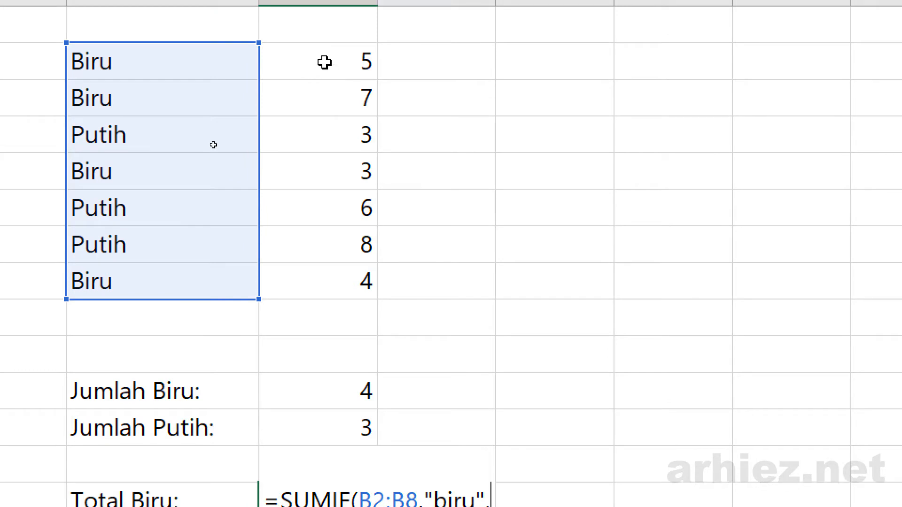
pyautogui.moveTo(322, 65); pyautogui.dragTo(321, 278)
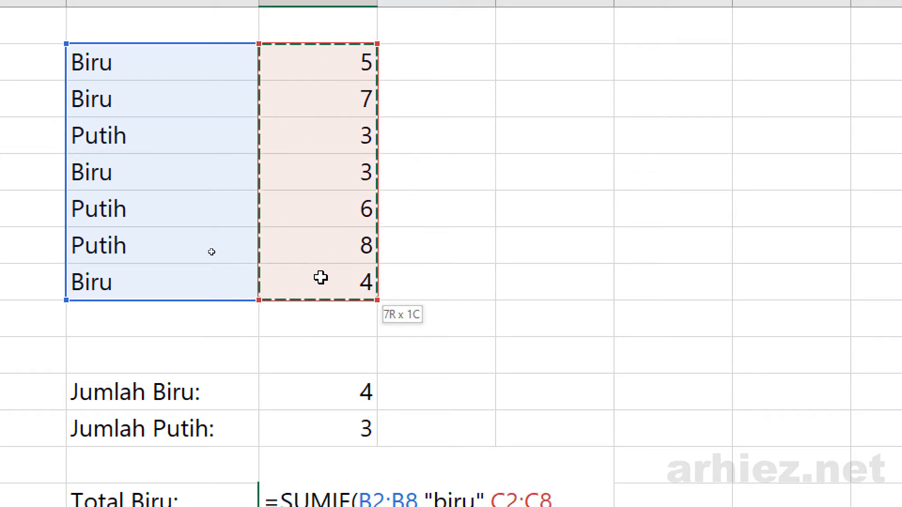
pyautogui.scroll(-2, 651, 393)
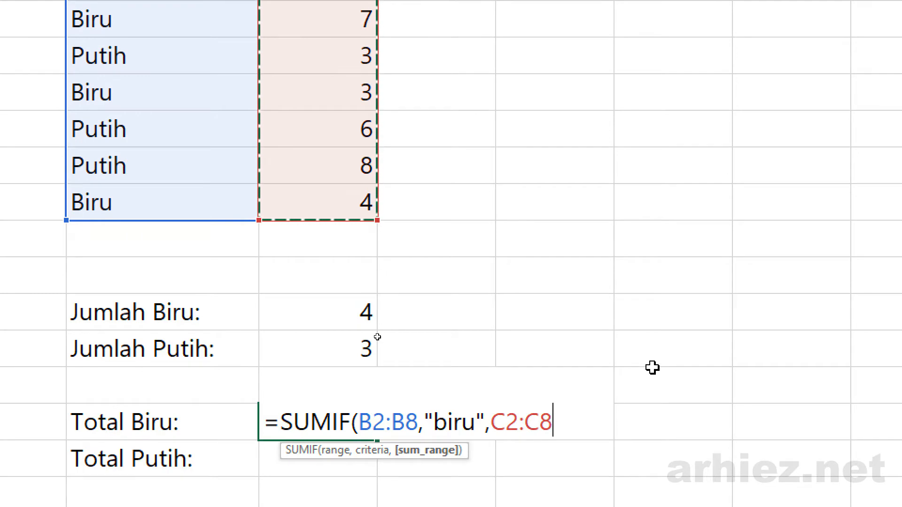
pyautogui.write(')')
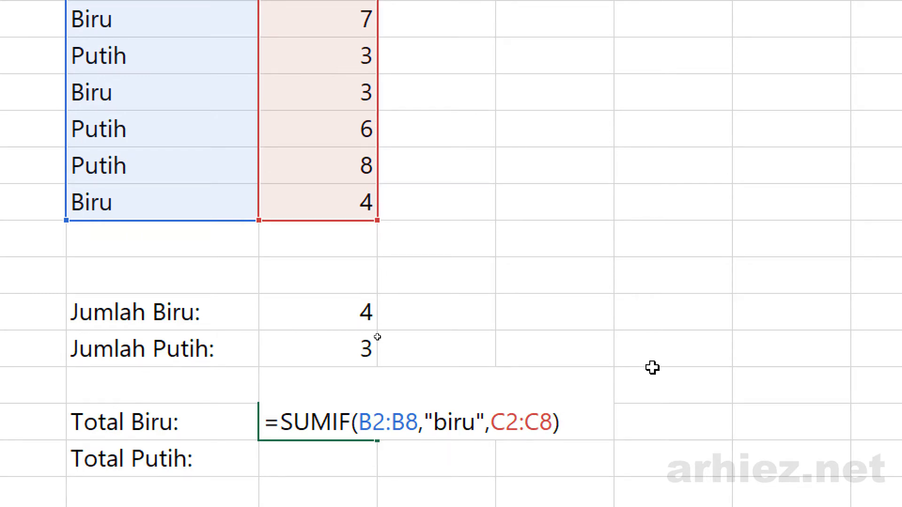
pyautogui.press('Return')
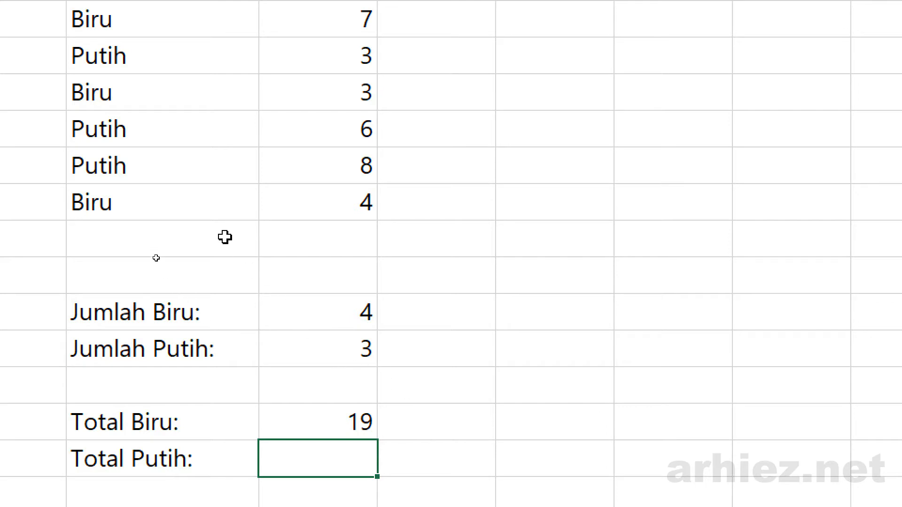
# - Test the Total Biru formula by changing cell B7 to Biru, and undo that change
pyautogui.click(176, 169)
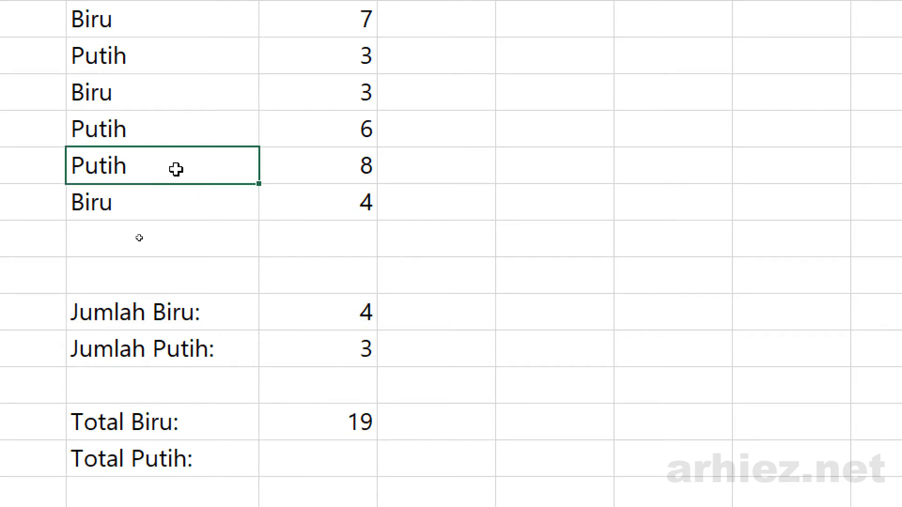
pyautogui.click(325, 422)
pyautogui.click(149, 161)
pyautogui.write('Biru')
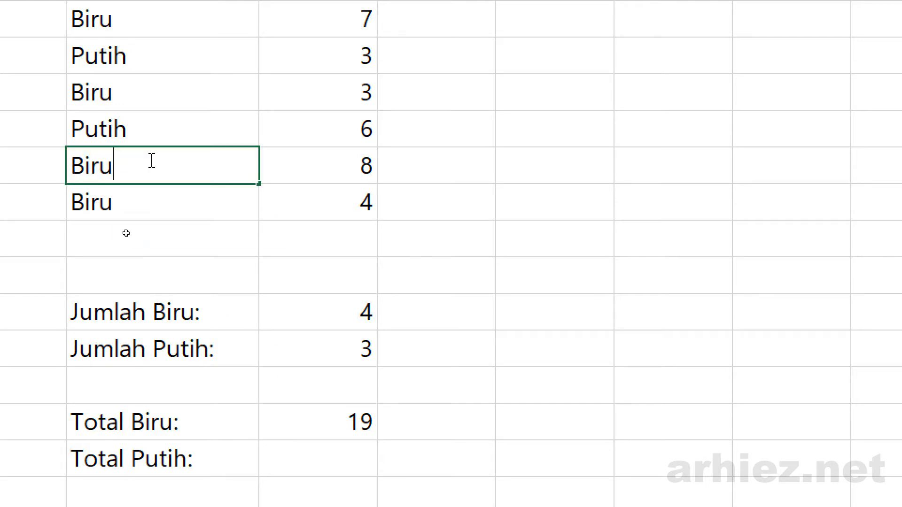
pyautogui.press('Return')
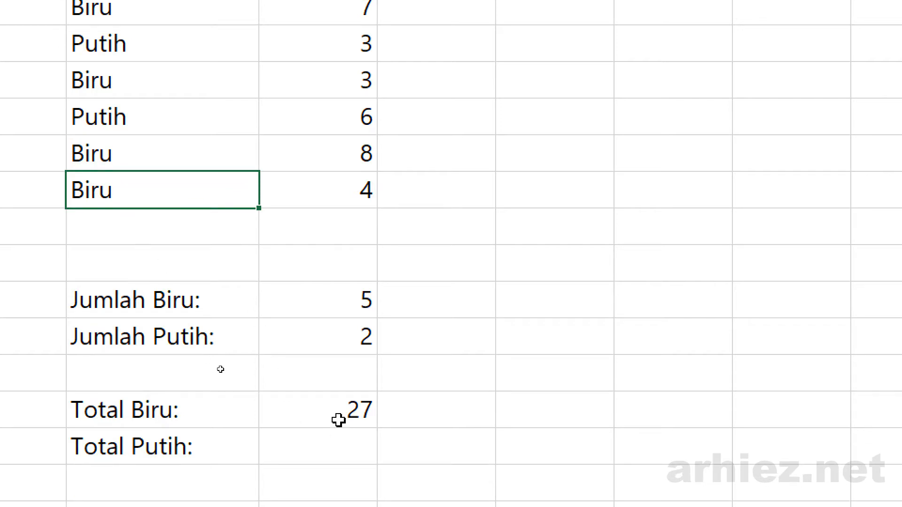
pyautogui.hotkey('ctrl', 'z')
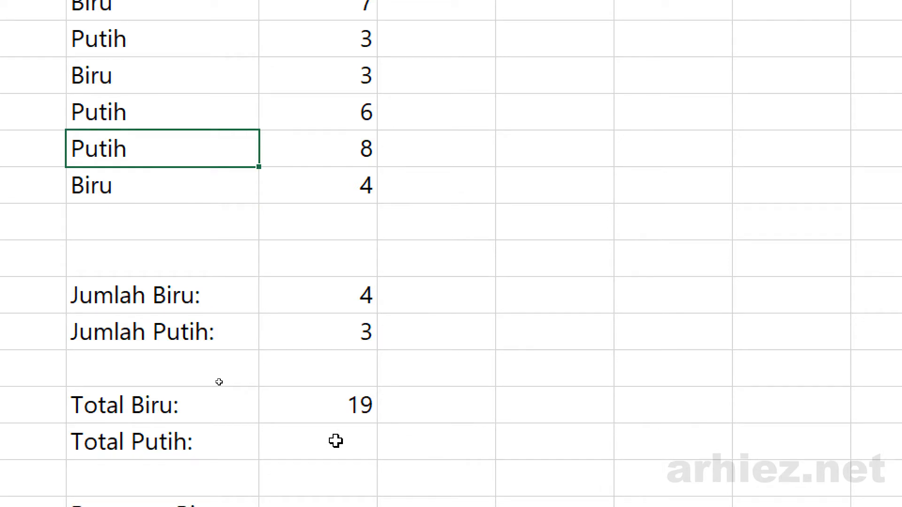
# - Start a SUMIF formula in cell C15 beside Total Putih with B2:B8 as the criteria range
pyautogui.click(336, 440)
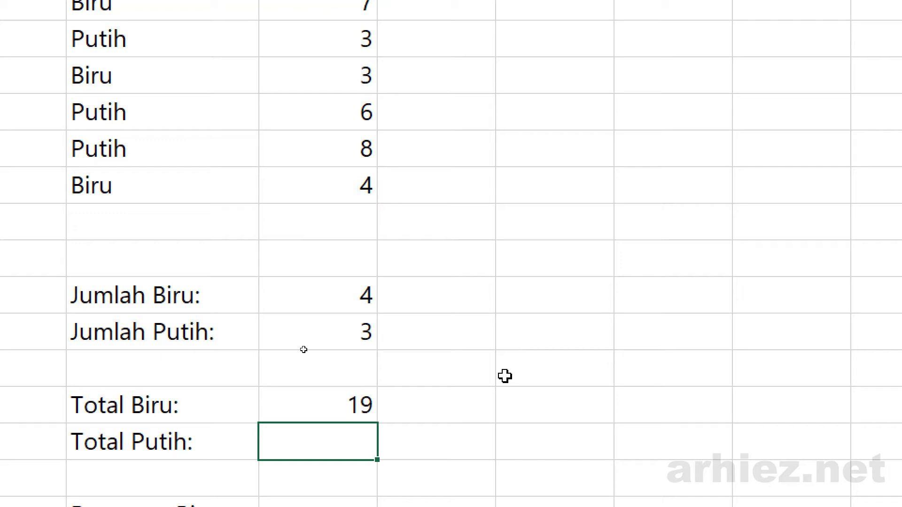
pyautogui.scroll(-3, 505, 376)
pyautogui.scroll(3, 505, 376)
pyautogui.write('=su')
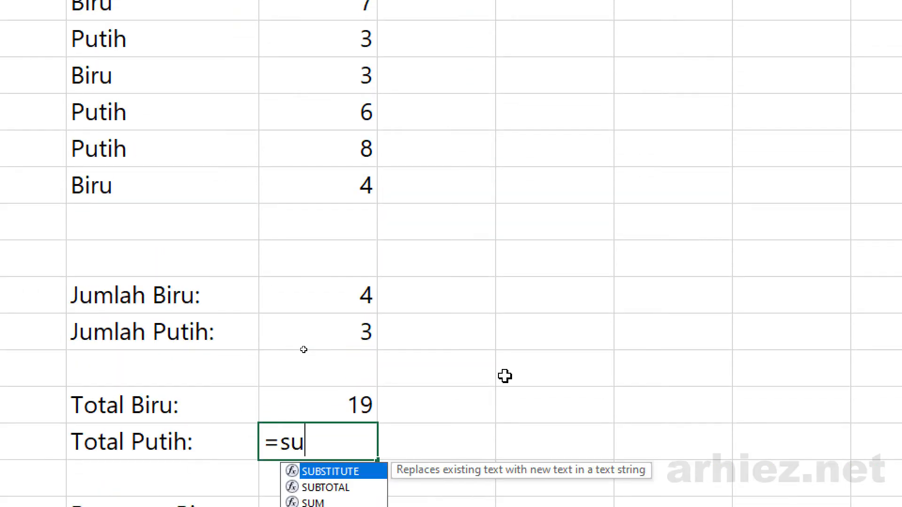
pyautogui.write('mif(')
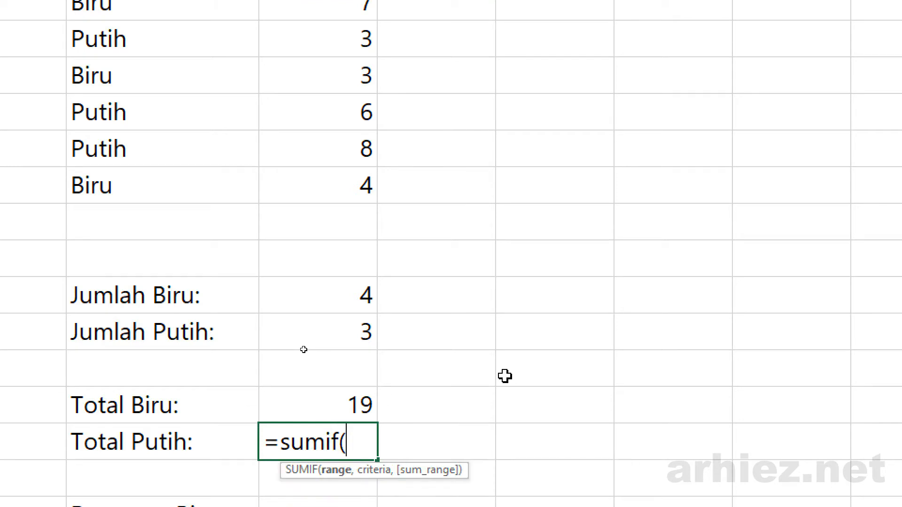
pyautogui.scroll(-1, 371, 438)
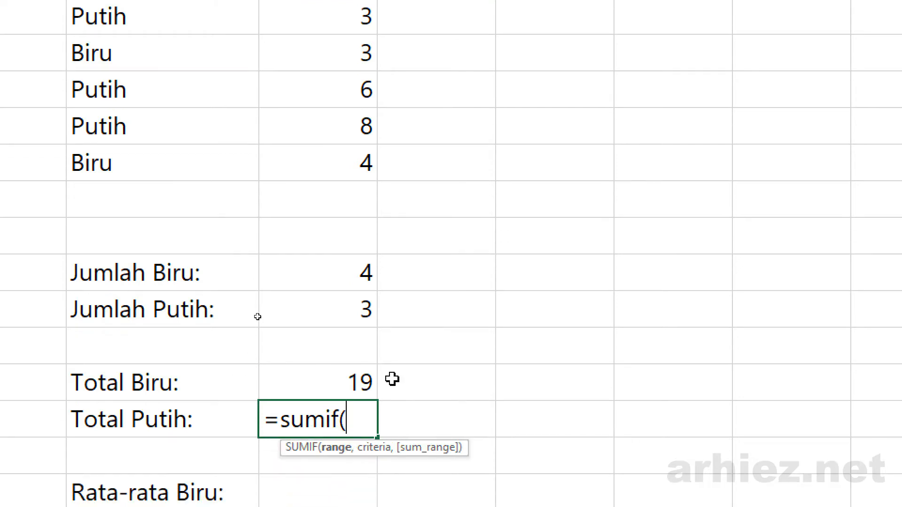
pyautogui.scroll(2, 395, 376)
pyautogui.scroll(1, 406, 62)
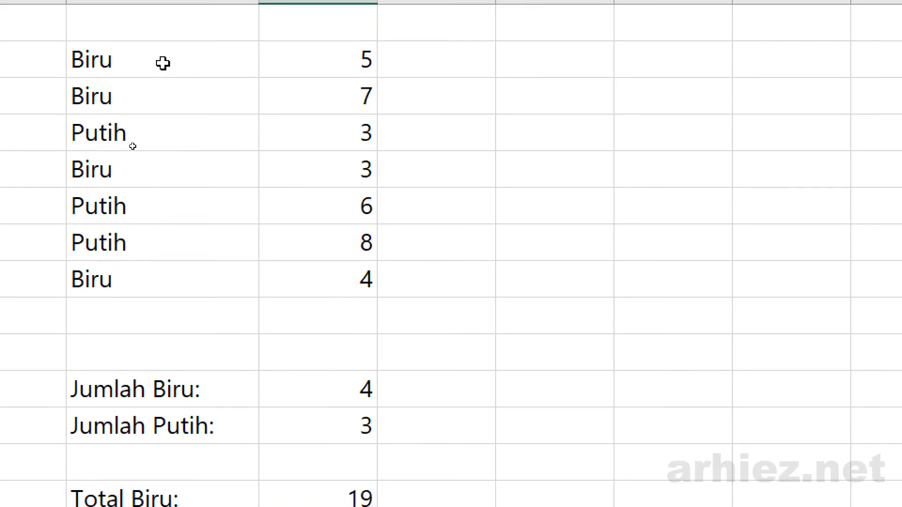
pyautogui.moveTo(162, 63); pyautogui.dragTo(211, 282)
pyautogui.scroll(-2, 409, 346)
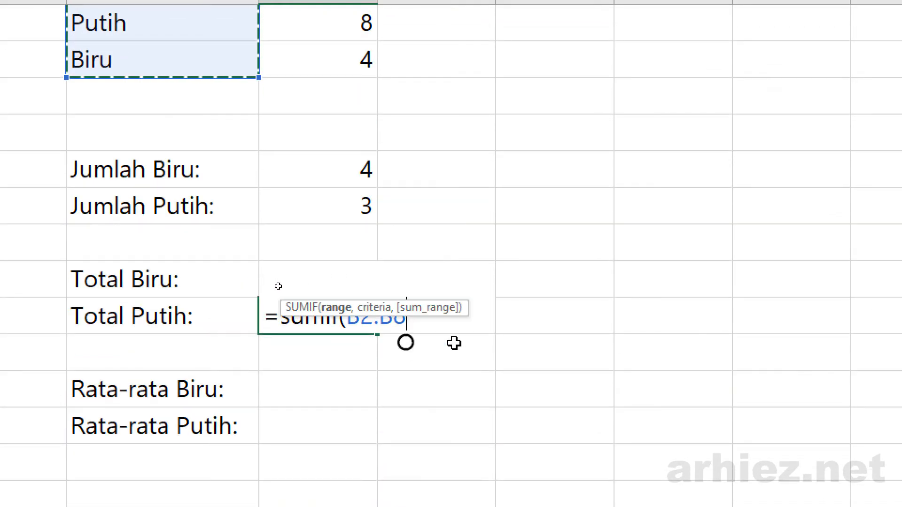
# - Complete the Total Putih formula as =SUMIF(B2:B8,"putih",C2:C8) to add up the Putih values
pyautogui.write(',')
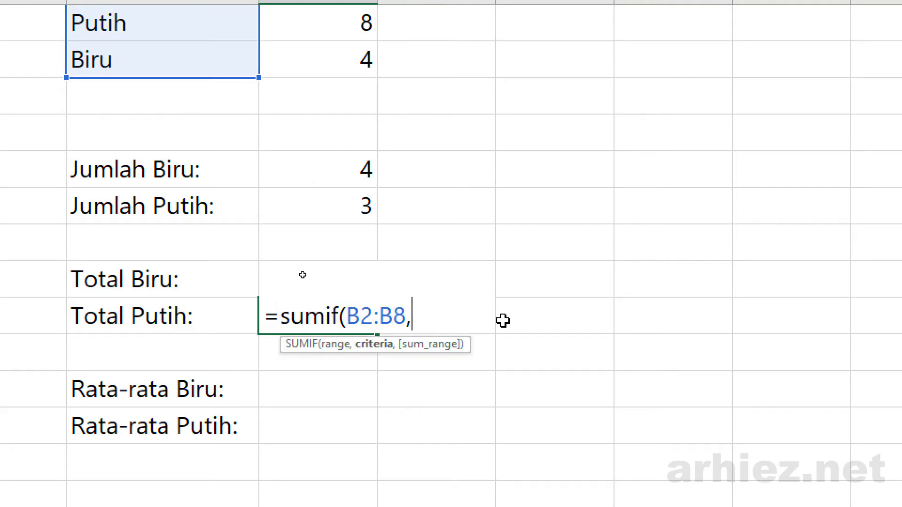
pyautogui.write('"putih"')
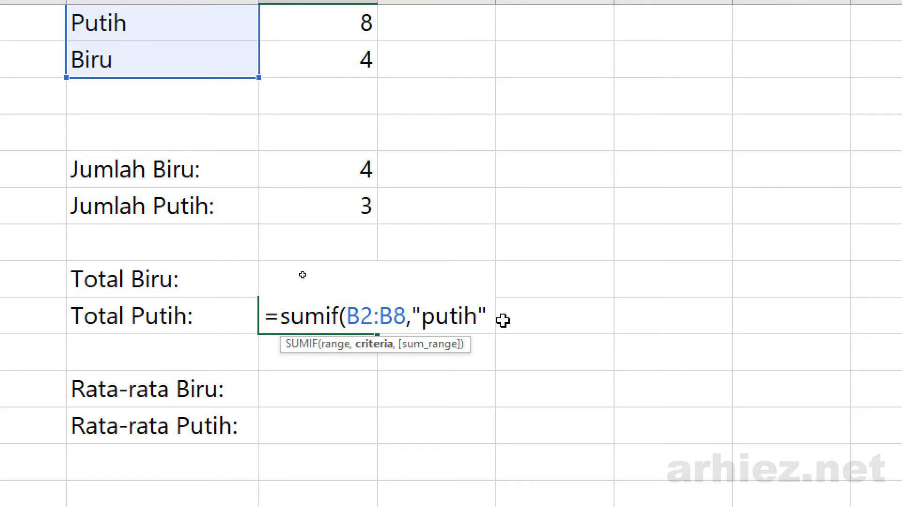
pyautogui.write(',')
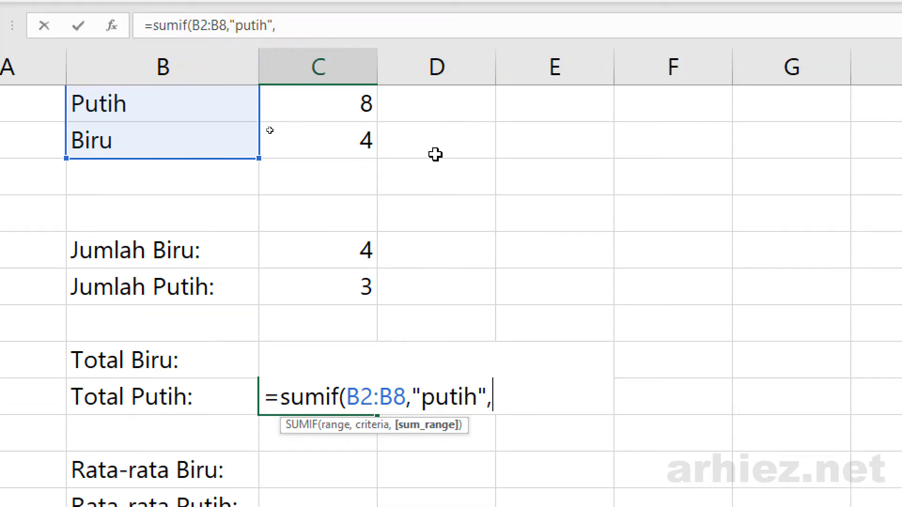
pyautogui.scroll(2, 418, 263)
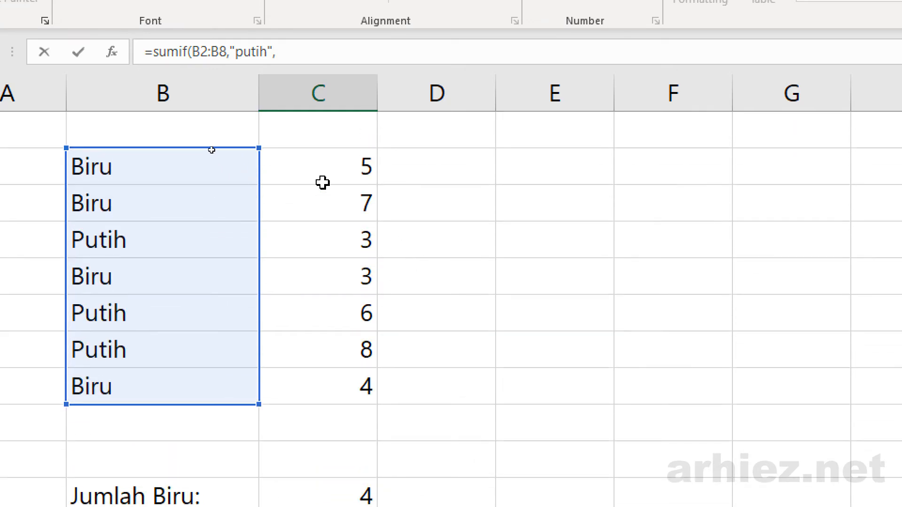
pyautogui.moveTo(320, 170); pyautogui.dragTo(327, 389)
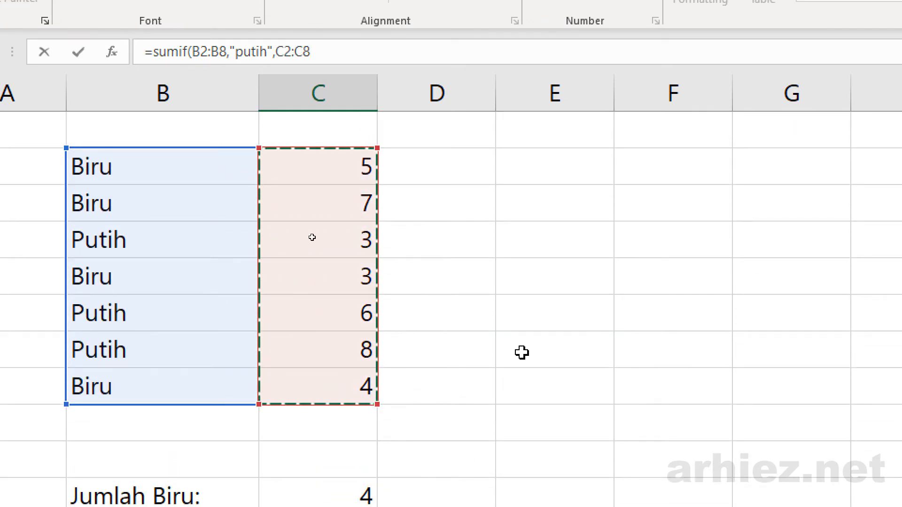
pyautogui.scroll(-3, 522, 354)
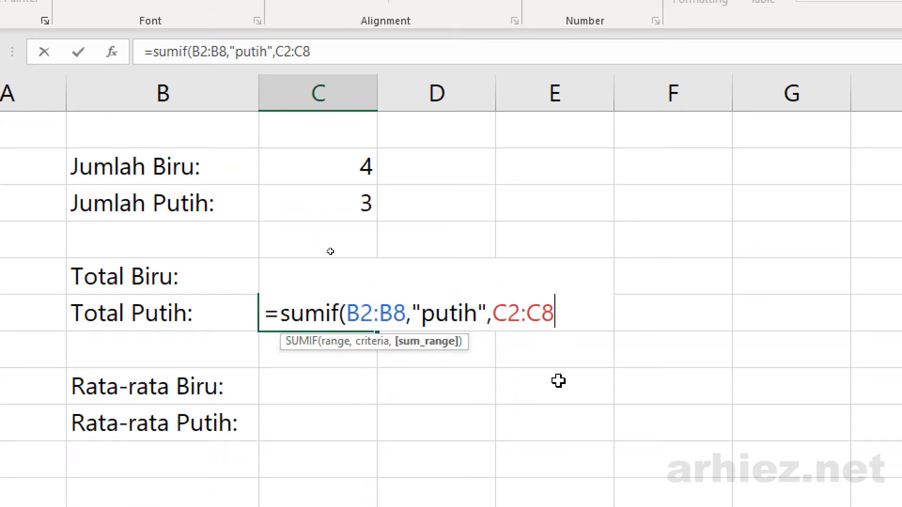
pyautogui.write(')')
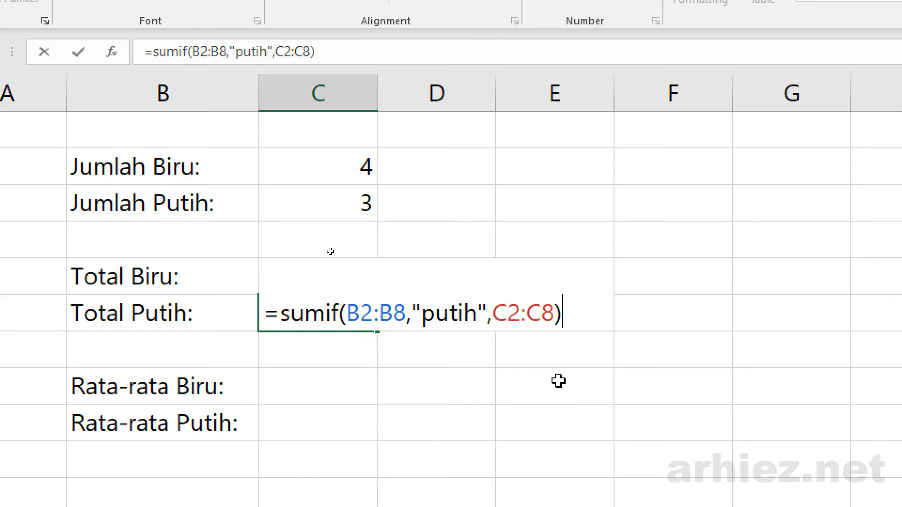
pyautogui.press('Return')
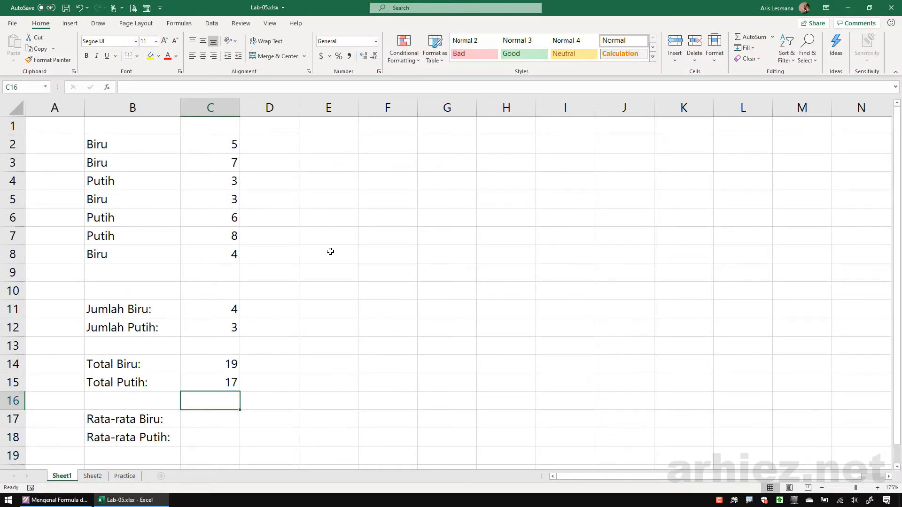
# - Enter the formula =AVERAGEIF(B2:B8,"biru",C2:C8) in cell C17 beside Rata-rata Biru to average the Biru values
pyautogui.click(209, 418)
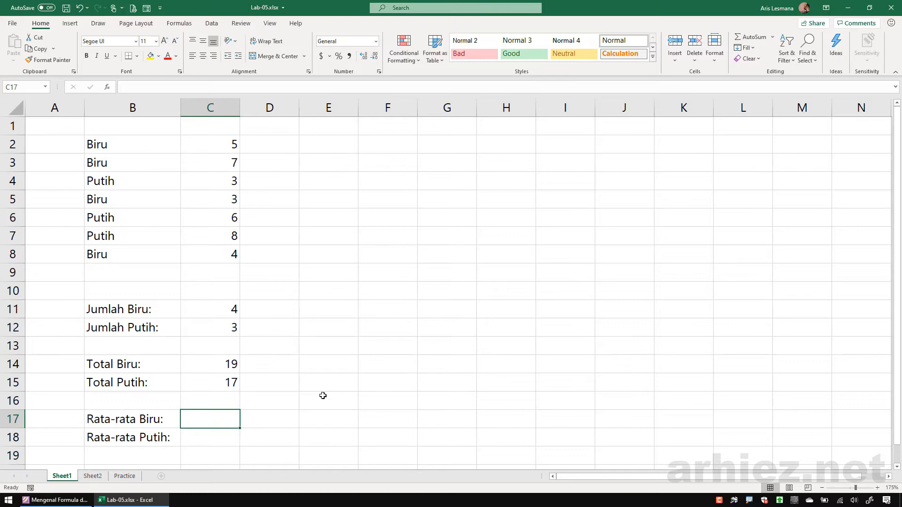
pyautogui.write('=')
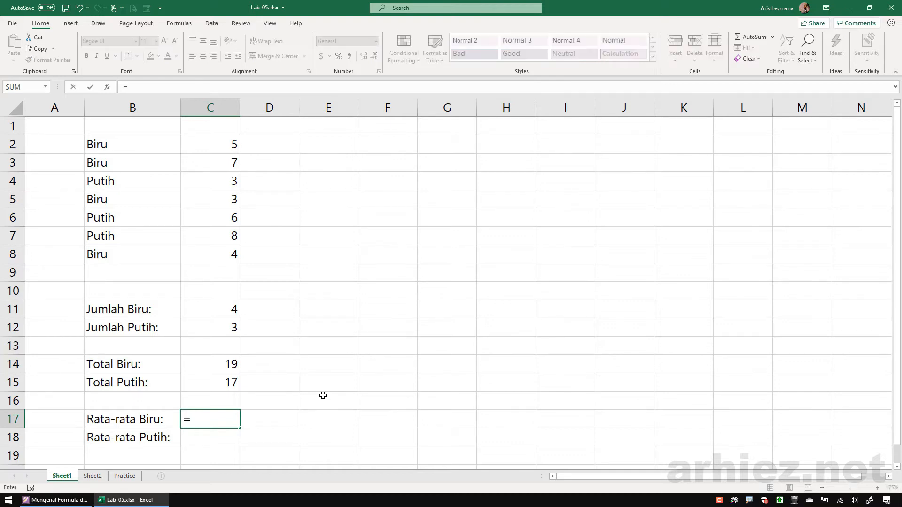
pyautogui.write('aver')
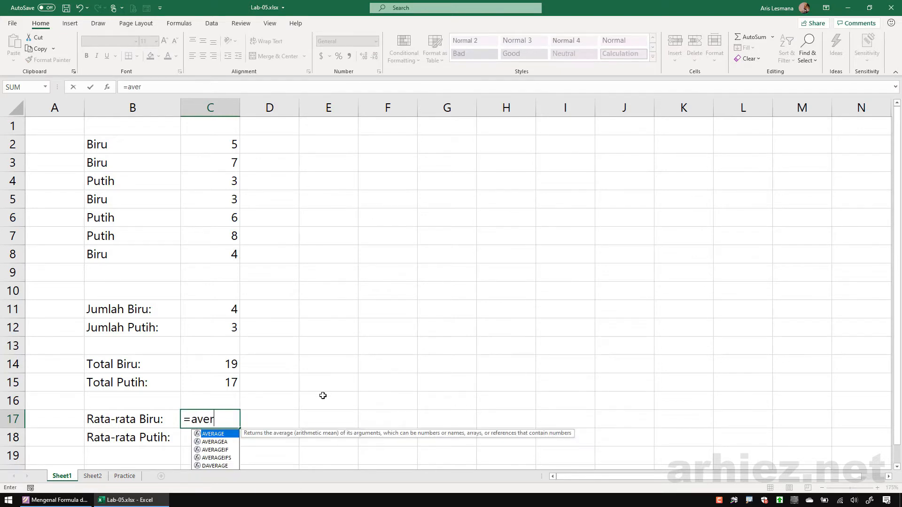
pyautogui.write('agei')
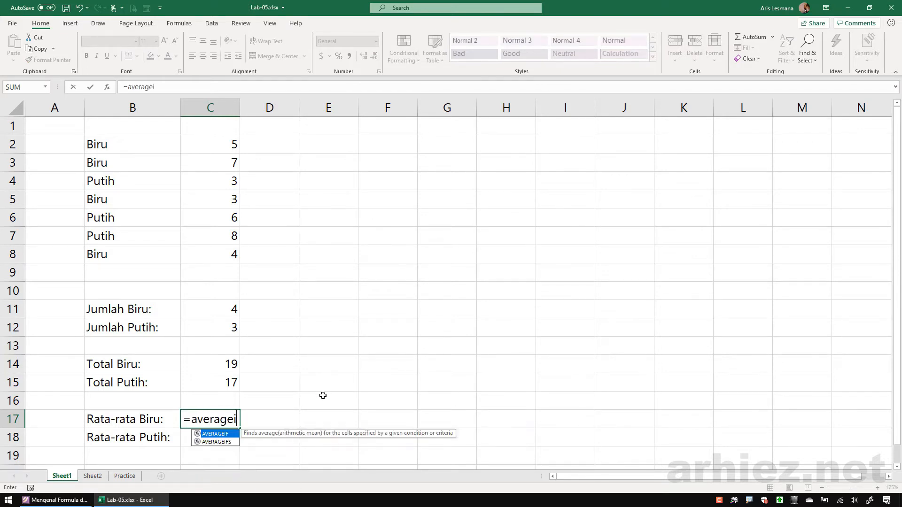
pyautogui.write('f(')
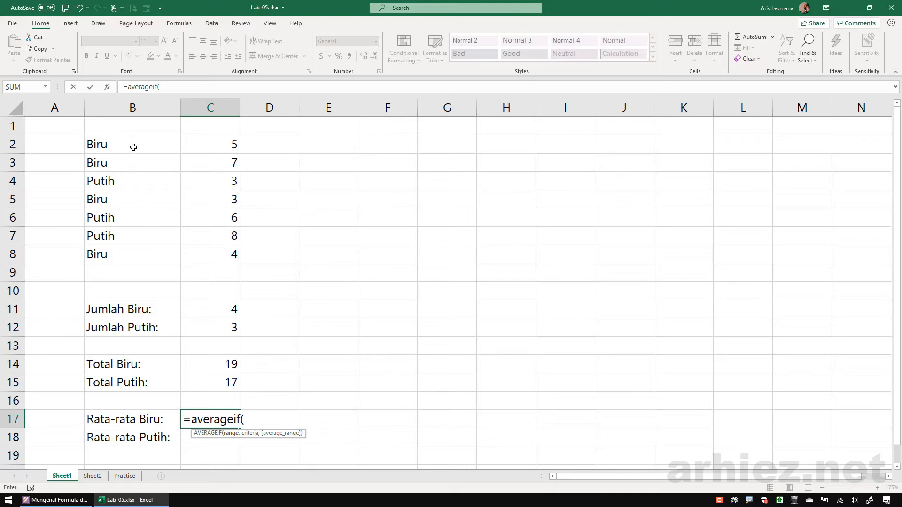
pyautogui.moveTo(133, 144); pyautogui.dragTo(124, 248)
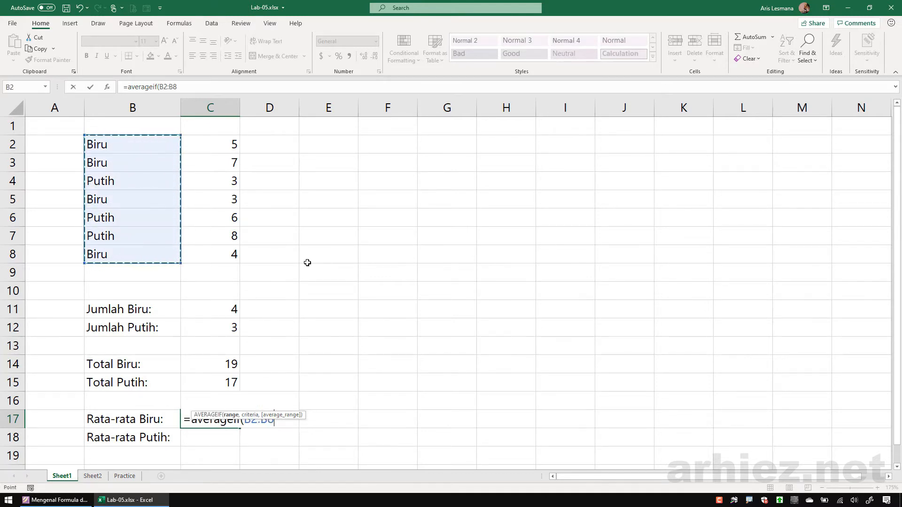
pyautogui.write(',')
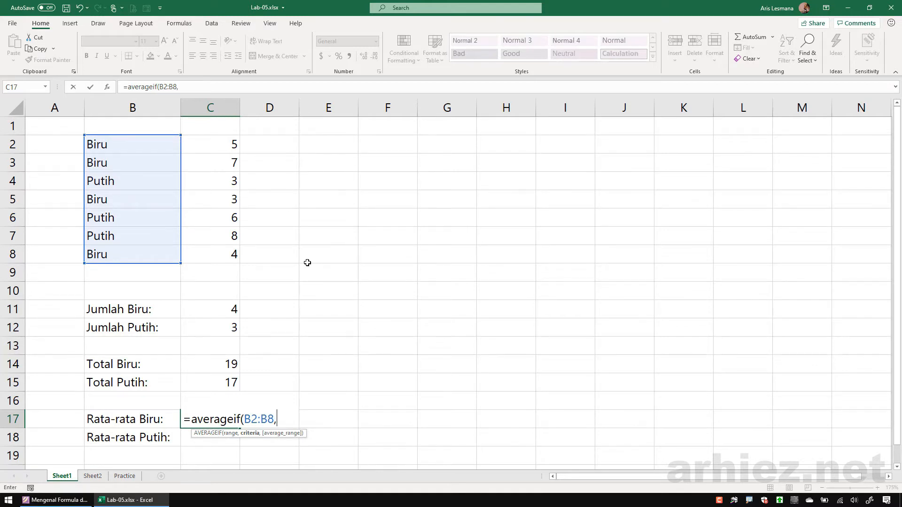
pyautogui.write('"biru",')
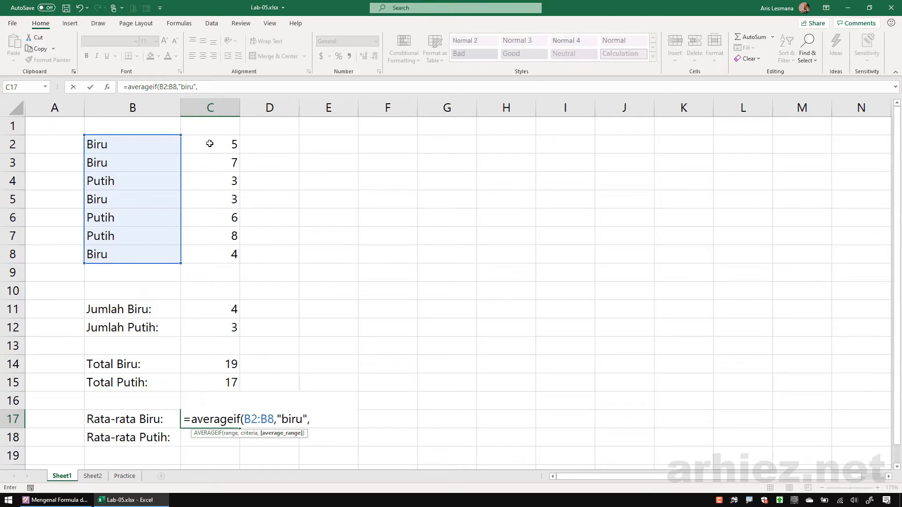
pyautogui.moveTo(211, 143); pyautogui.dragTo(207, 254)
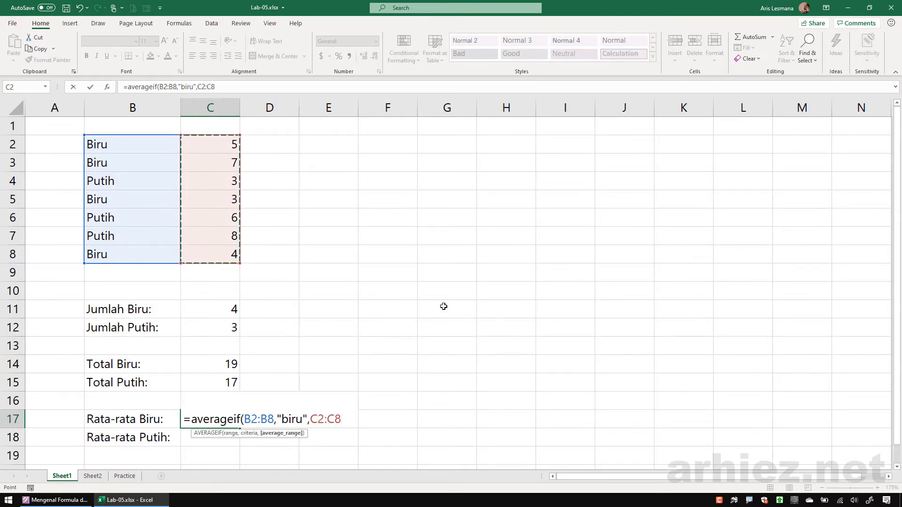
pyautogui.write(')')
pyautogui.press('Return')
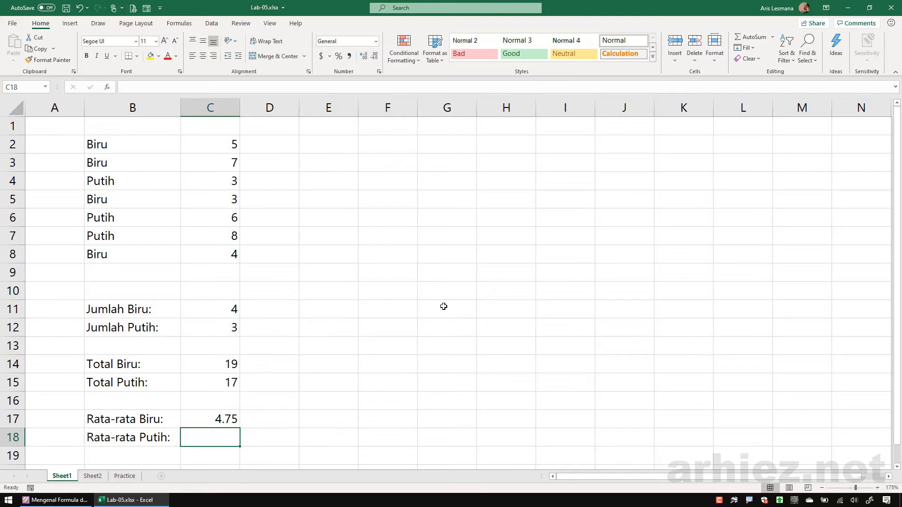
# - Enter the formula =AVERAGEIF(B2:B8,"putih",C2:C8) in cell C18 beside Rata-rata Putih to average the Putih values
pyautogui.write('=a')
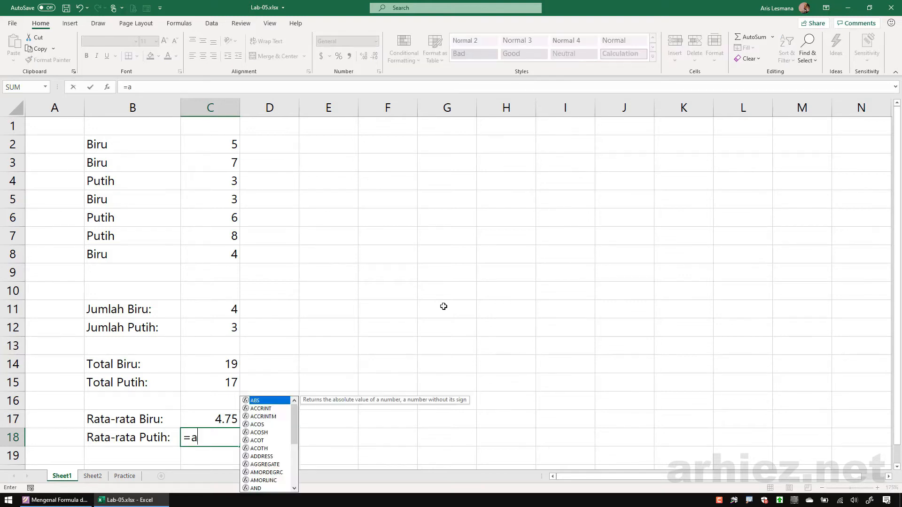
pyautogui.write('verageif(')
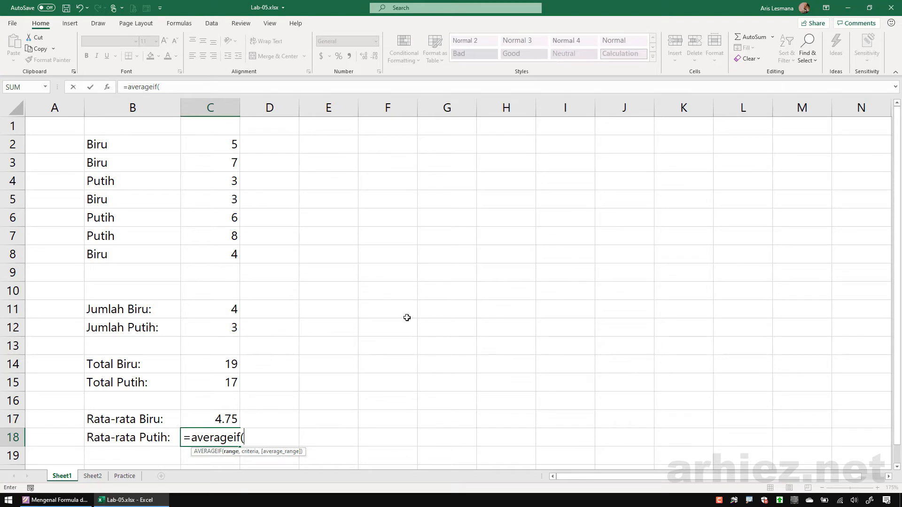
pyautogui.moveTo(133, 145); pyautogui.dragTo(124, 255)
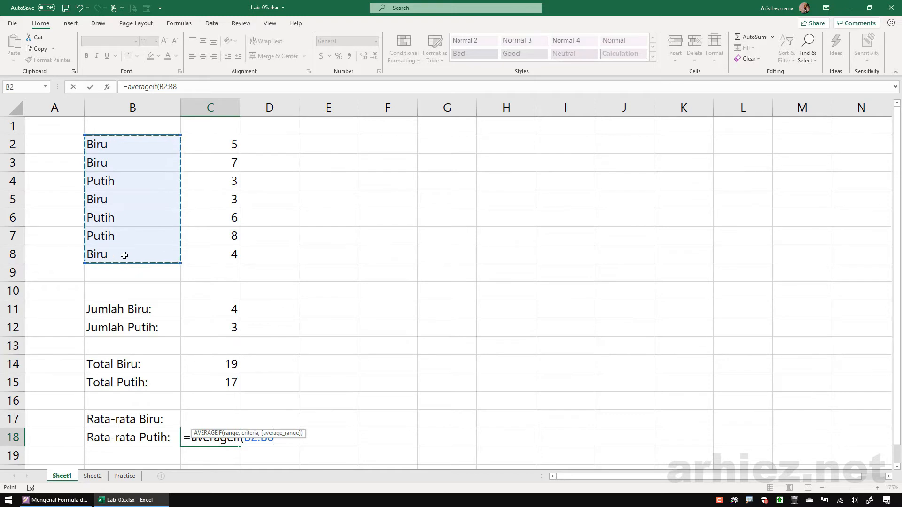
pyautogui.write(',')
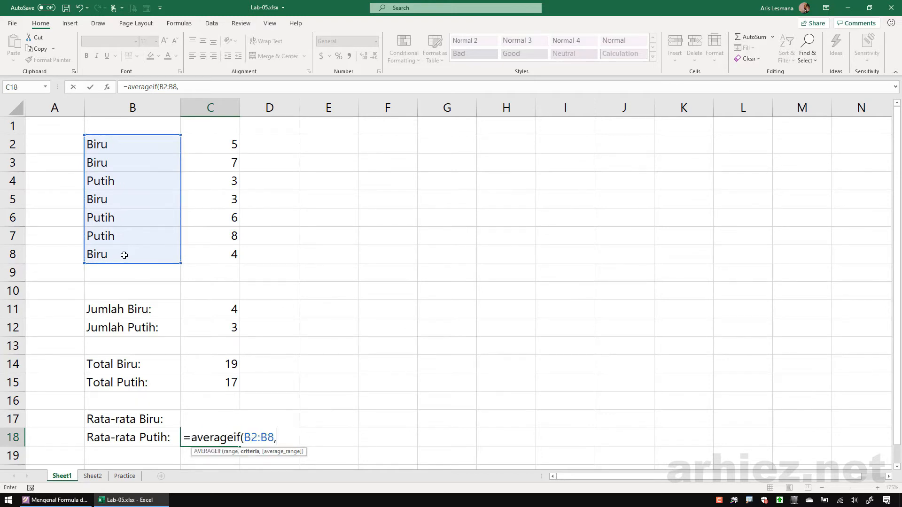
pyautogui.write('"putih"')
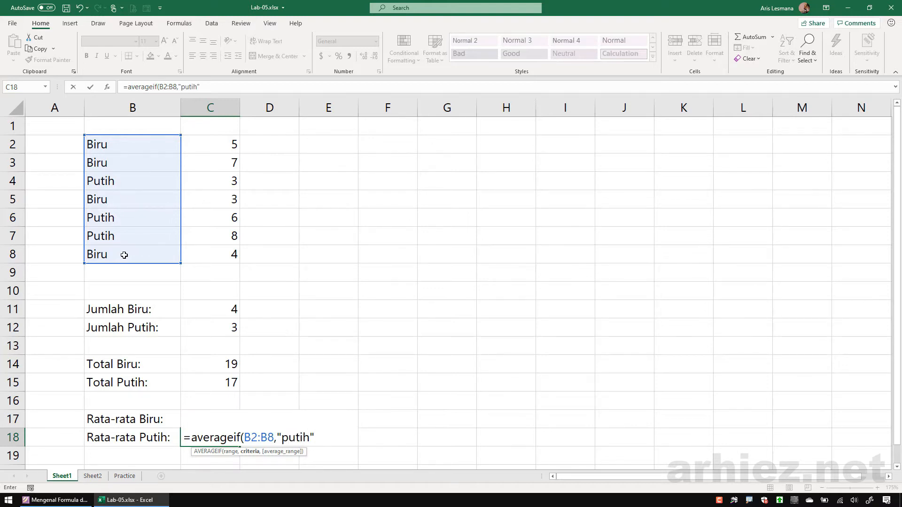
pyautogui.write(',')
pyautogui.click(211, 147)
pyautogui.moveTo(211, 147); pyautogui.dragTo(217, 253)
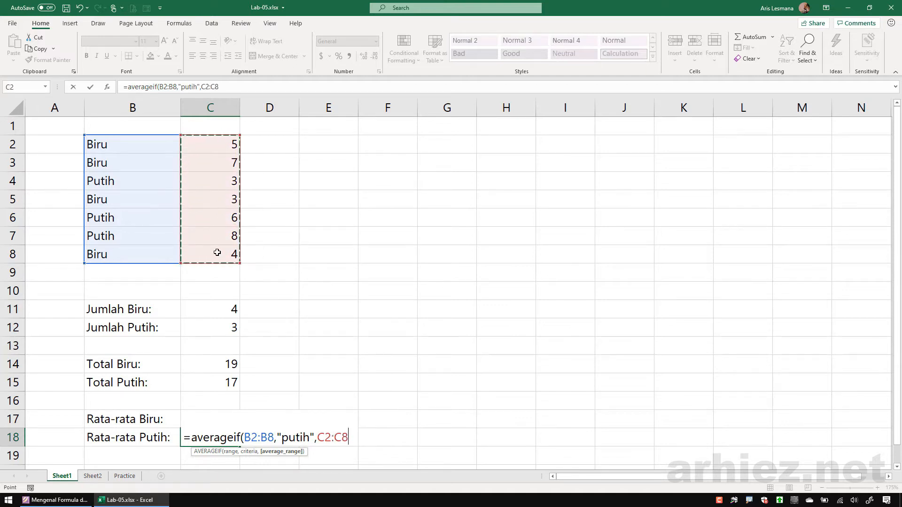
pyautogui.write(')')
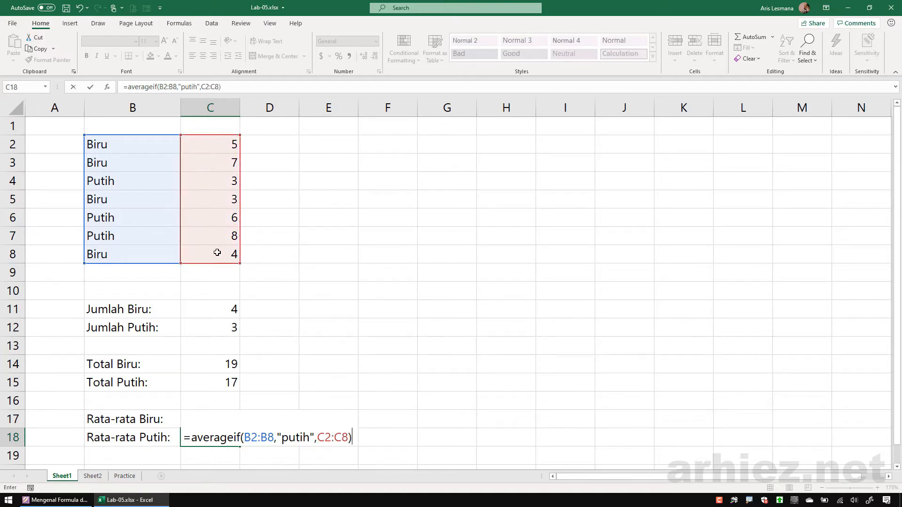
pyautogui.press('Return')
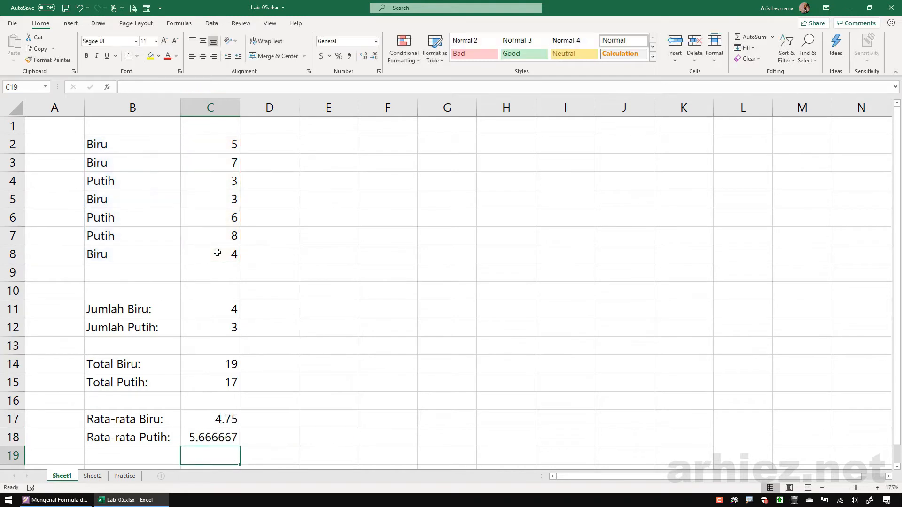
pyautogui.click(53, 132)
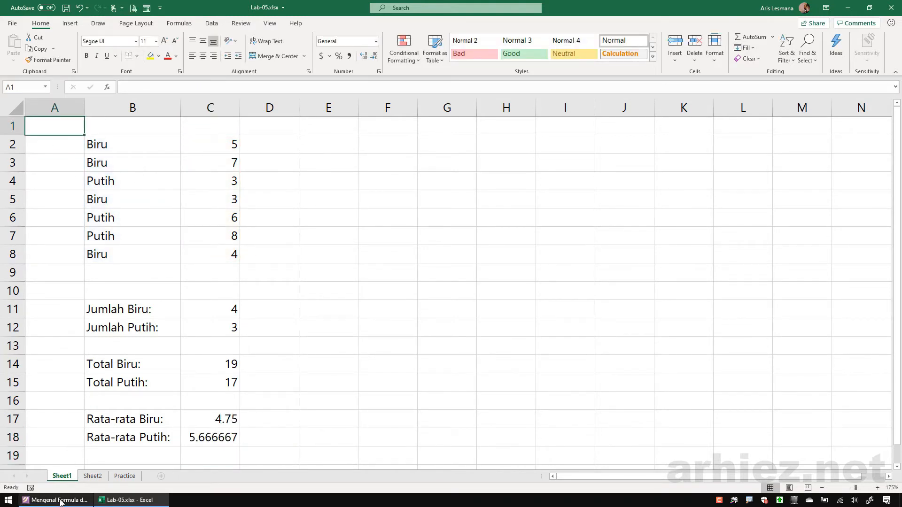
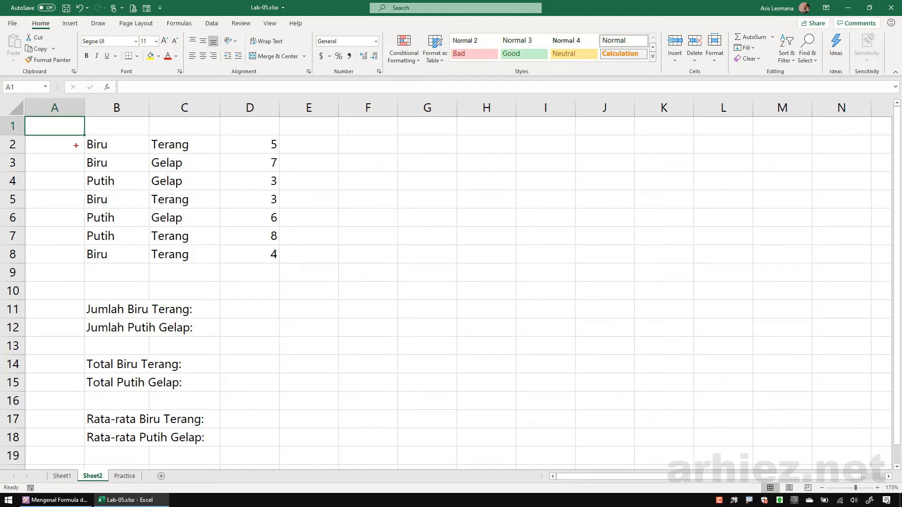
pyautogui.moveTo(72, 128)
pyautogui.mouseDown()
pyautogui.moveTo(171, 170)
pyautogui.moveTo(262, 254)
pyautogui.moveTo(331, 271)
pyautogui.moveTo(323, 275)
pyautogui.mouseUp()
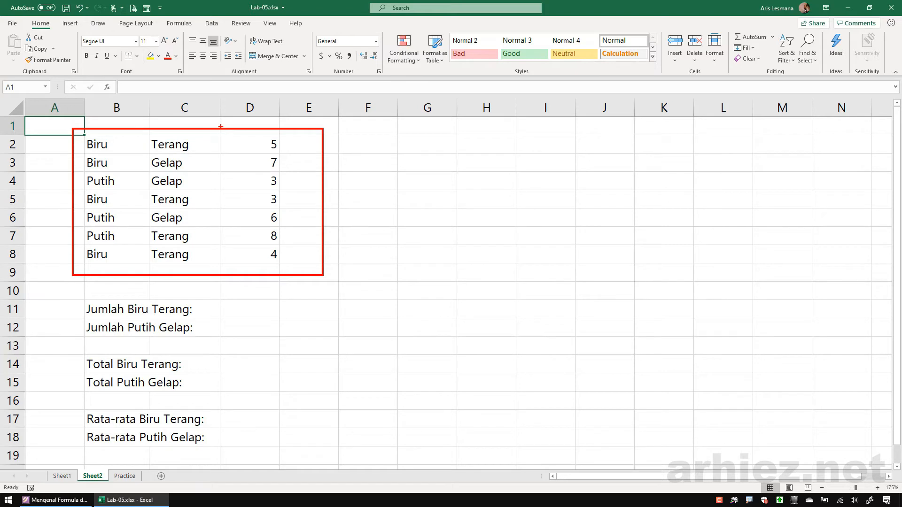
pyautogui.moveTo(219, 141)
pyautogui.mouseDown()
pyautogui.moveTo(282, 206)
pyautogui.moveTo(300, 264)
pyautogui.mouseUp()
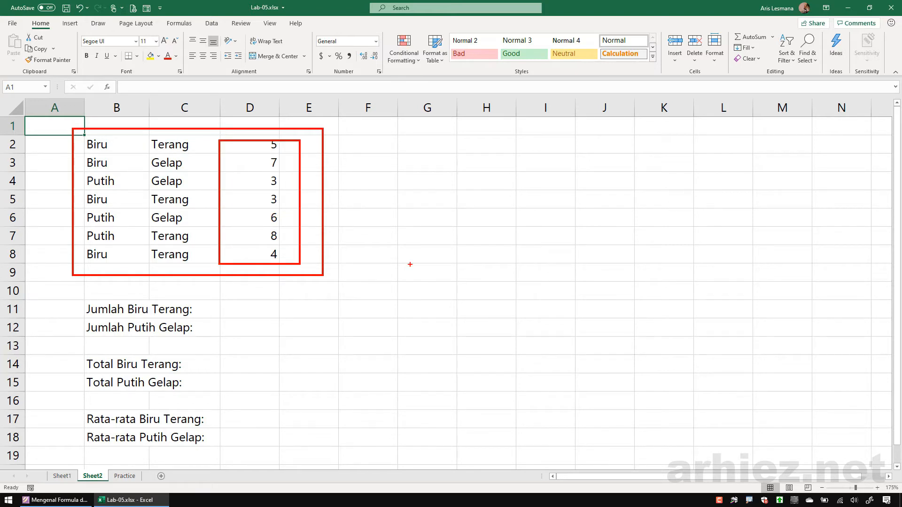
pyautogui.press('Escape')
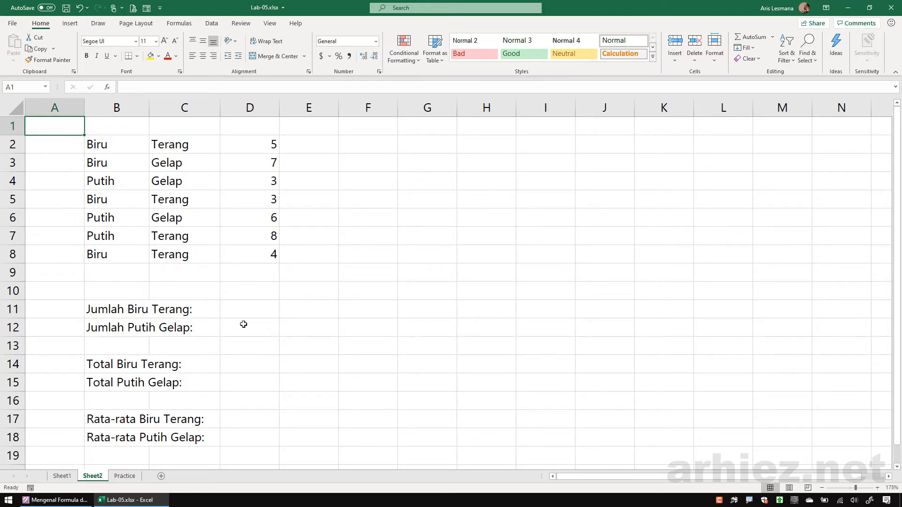
pyautogui.click(112, 312)
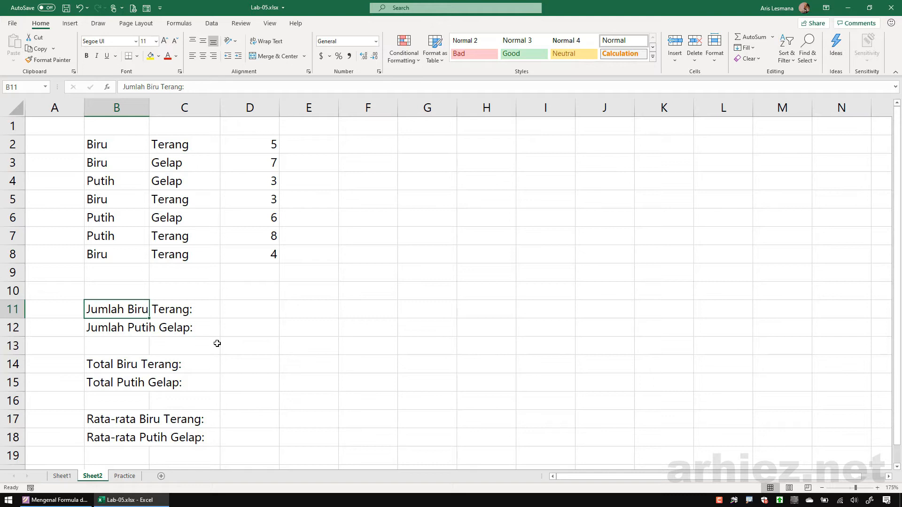
pyautogui.moveTo(147, 289)
pyautogui.mouseDown()
pyautogui.moveTo(121, 303)
pyautogui.moveTo(134, 287)
pyautogui.moveTo(421, 208)
pyautogui.mouseUp()
pyautogui.moveTo(442, 177); pyautogui.dragTo(445, 217)
pyautogui.moveTo(460, 185)
pyautogui.mouseDown()
pyautogui.moveTo(444, 201)
pyautogui.moveTo(554, 199)
pyautogui.moveTo(576, 214)
pyautogui.moveTo(593, 210)
pyautogui.moveTo(613, 231)
pyautogui.mouseUp()
pyautogui.click(577, 190)
pyautogui.click(615, 199)
pyautogui.moveTo(654, 211)
pyautogui.mouseDown()
pyautogui.moveTo(664, 205)
pyautogui.moveTo(659, 240)
pyautogui.mouseUp()
pyautogui.moveTo(188, 284)
pyautogui.mouseDown()
pyautogui.moveTo(162, 293)
pyautogui.moveTo(472, 283)
pyautogui.moveTo(485, 303)
pyautogui.mouseUp()
pyautogui.moveTo(506, 271); pyautogui.dragTo(557, 285)
pyautogui.moveTo(584, 287)
pyautogui.mouseDown()
pyautogui.moveTo(594, 287)
pyautogui.moveTo(601, 307)
pyautogui.mouseUp()
pyautogui.moveTo(599, 278); pyautogui.dragTo(632, 307)
pyautogui.click(631, 269)
pyautogui.moveTo(674, 287)
pyautogui.mouseDown()
pyautogui.moveTo(674, 306)
pyautogui.moveTo(714, 306)
pyautogui.mouseUp()
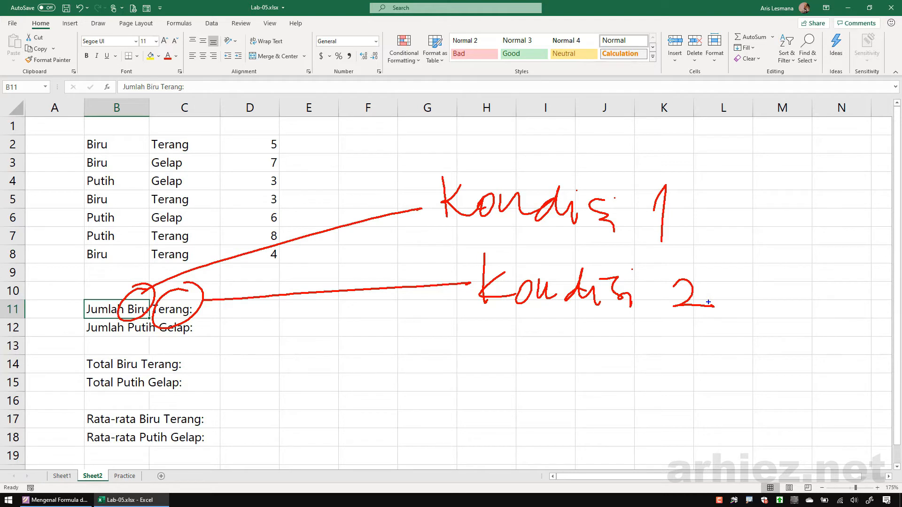
pyautogui.moveTo(689, 184)
pyautogui.mouseDown()
pyautogui.moveTo(719, 185)
pyautogui.moveTo(687, 176)
pyautogui.mouseUp()
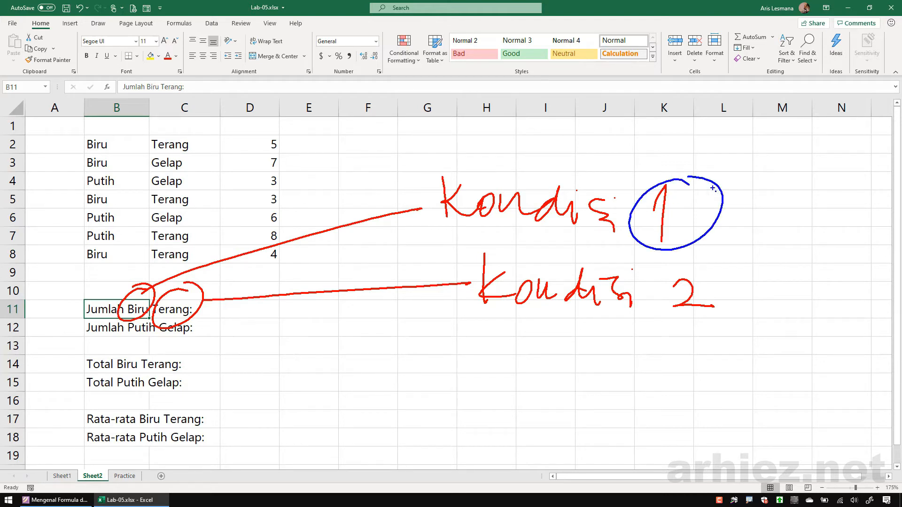
pyautogui.moveTo(133, 124)
pyautogui.mouseDown()
pyautogui.moveTo(125, 269)
pyautogui.moveTo(109, 136)
pyautogui.mouseUp()
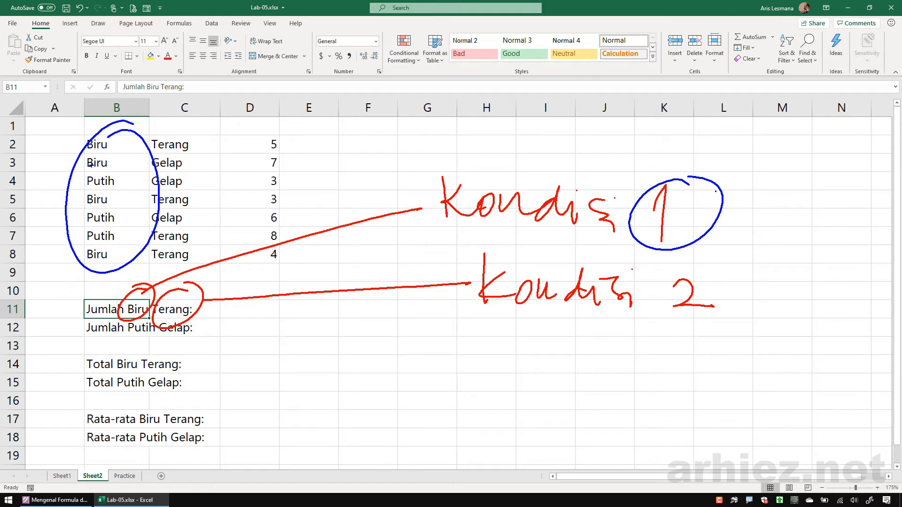
pyautogui.moveTo(210, 142)
pyautogui.mouseDown()
pyautogui.moveTo(126, 187)
pyautogui.moveTo(218, 219)
pyautogui.moveTo(196, 136)
pyautogui.mouseUp()
pyautogui.moveTo(124, 139)
pyautogui.mouseDown()
pyautogui.moveTo(392, 107)
pyautogui.moveTo(410, 113)
pyautogui.moveTo(449, 89)
pyautogui.mouseUp()
pyautogui.moveTo(444, 94)
pyautogui.mouseDown()
pyautogui.moveTo(447, 106)
pyautogui.moveTo(493, 102)
pyautogui.moveTo(493, 126)
pyautogui.mouseUp()
pyautogui.moveTo(521, 91); pyautogui.dragTo(533, 110)
pyautogui.moveTo(590, 77)
pyautogui.mouseDown()
pyautogui.moveTo(598, 57)
pyautogui.moveTo(606, 100)
pyautogui.mouseUp()
pyautogui.moveTo(221, 190)
pyautogui.mouseDown()
pyautogui.moveTo(481, 149)
pyautogui.moveTo(508, 160)
pyautogui.moveTo(552, 143)
pyautogui.moveTo(591, 148)
pyautogui.moveTo(592, 172)
pyautogui.moveTo(631, 153)
pyautogui.mouseUp()
pyautogui.moveTo(663, 125); pyautogui.dragTo(700, 147)
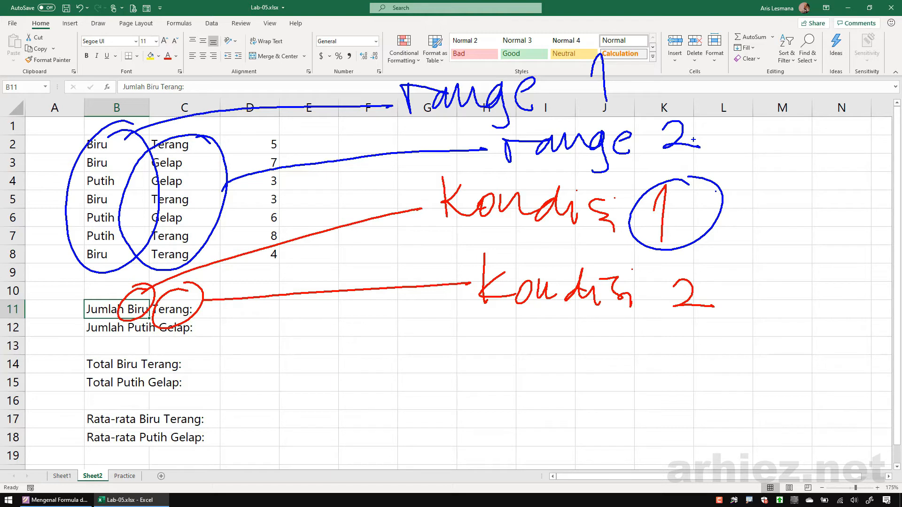
pyautogui.press('Escape')
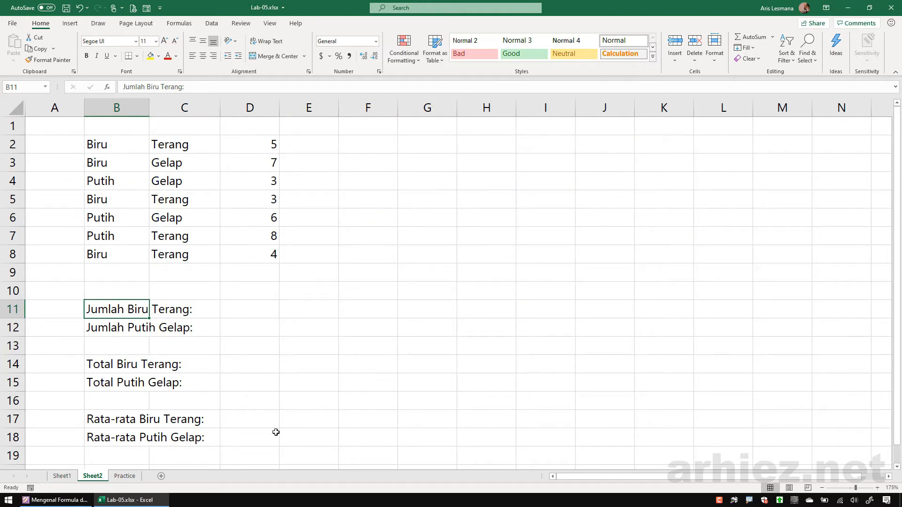
# - Start a COUNTIFS formula in cell D11 beside Jumlah Biru Terang
pyautogui.click(254, 312)
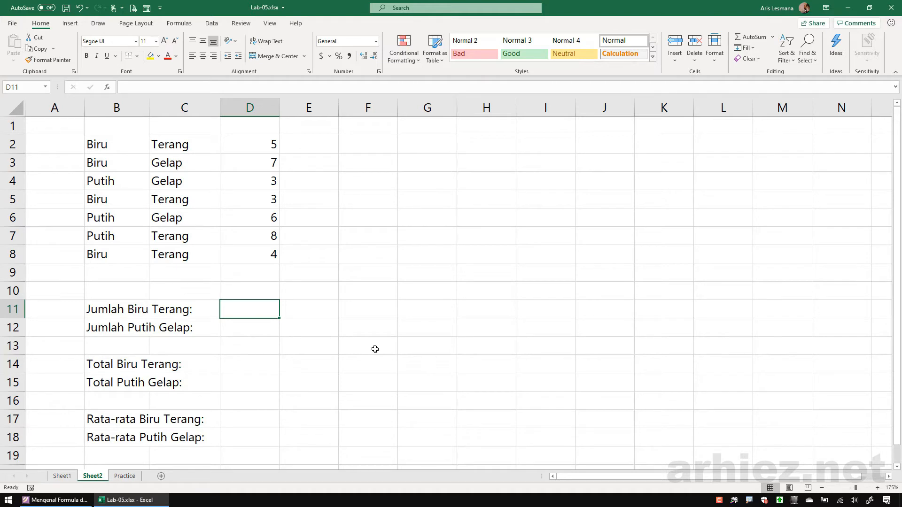
pyautogui.write('=coun')
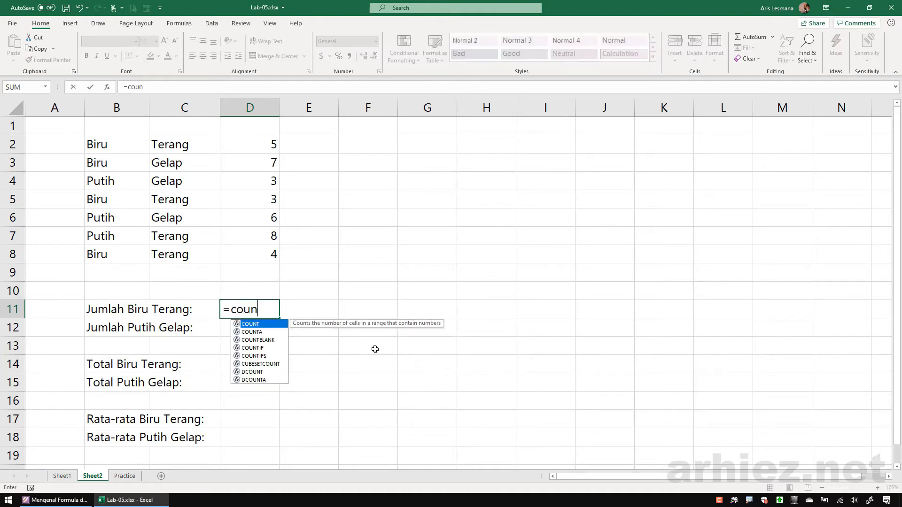
pyautogui.write('tif')
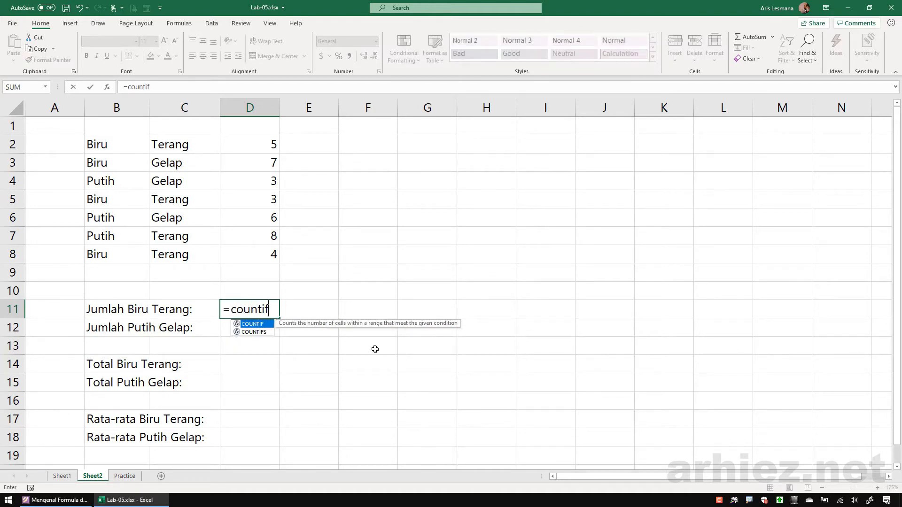
pyautogui.press('Down')
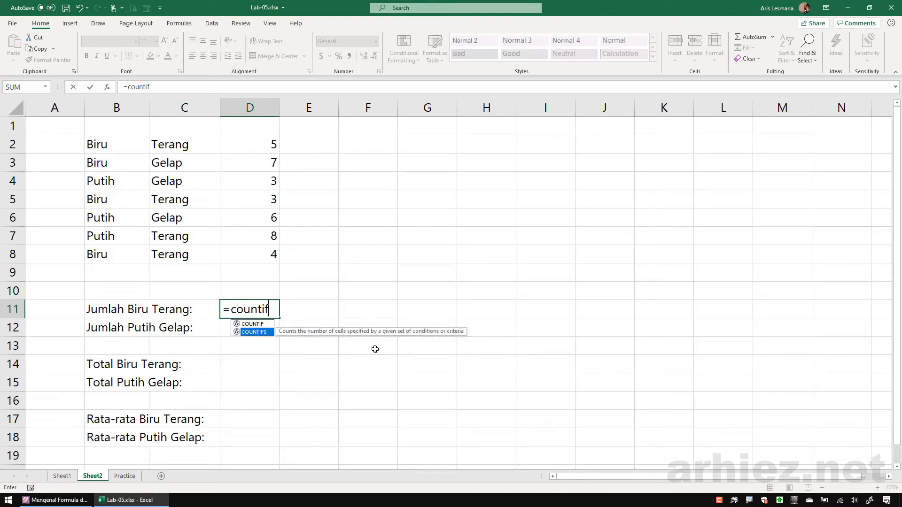
pyautogui.press('Tab')
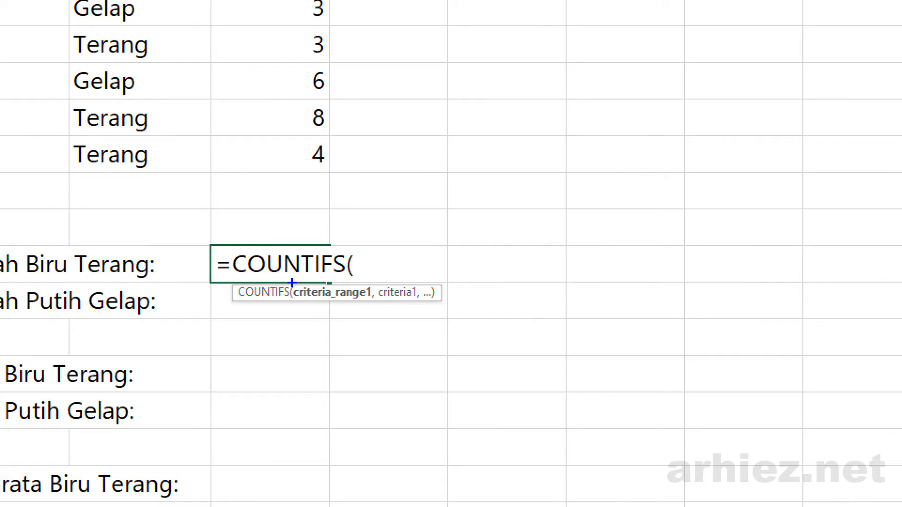
pyautogui.moveTo(290, 282); pyautogui.dragTo(378, 321)
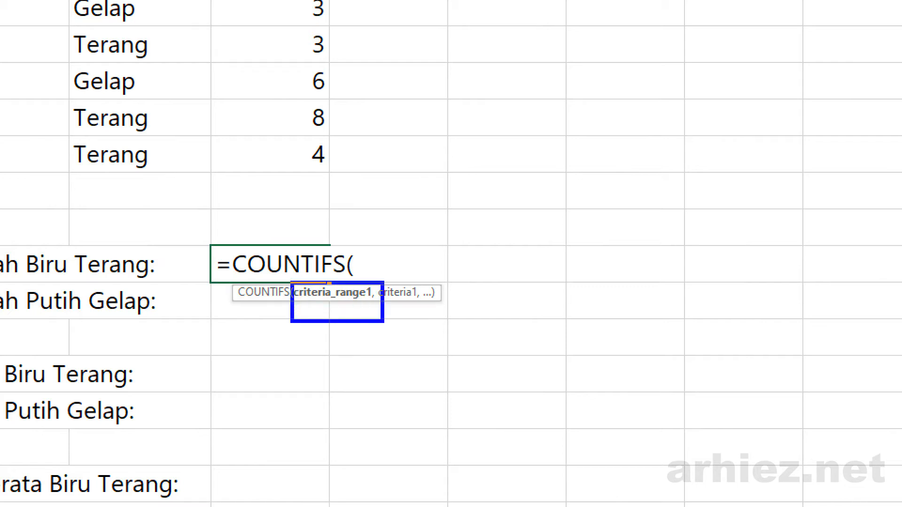
pyautogui.moveTo(379, 275); pyautogui.dragTo(470, 334)
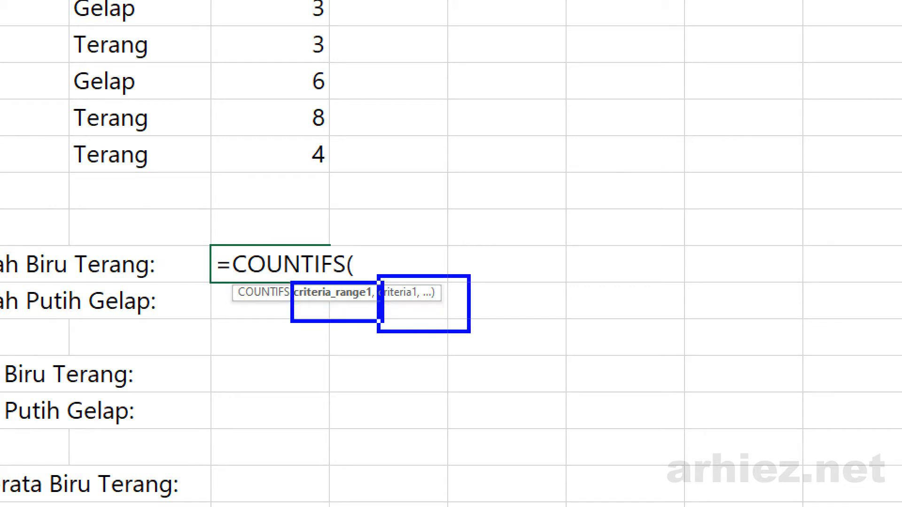
pyautogui.press('Escape')
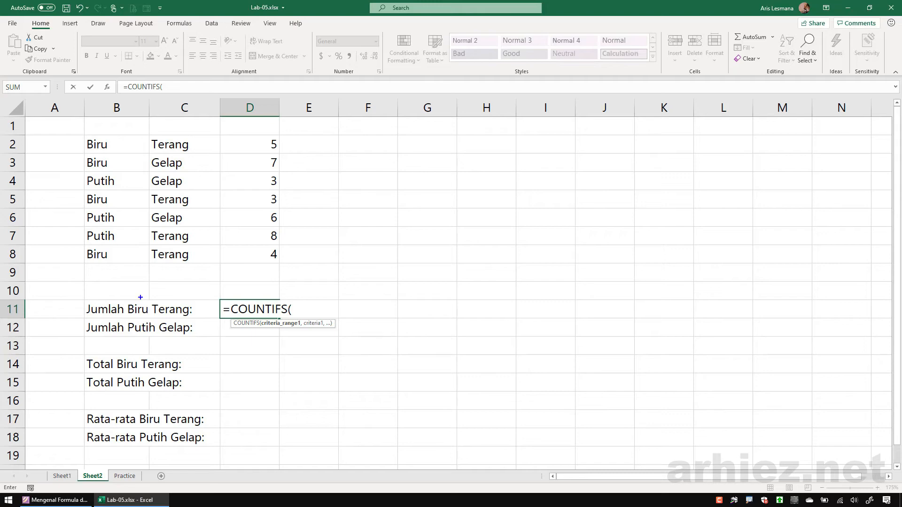
pyautogui.moveTo(146, 298)
pyautogui.mouseDown()
pyautogui.moveTo(157, 291)
pyautogui.moveTo(141, 293)
pyautogui.mouseUp()
pyautogui.moveTo(142, 135)
pyautogui.mouseDown()
pyautogui.moveTo(63, 197)
pyautogui.moveTo(146, 197)
pyautogui.moveTo(119, 121)
pyautogui.mouseUp()
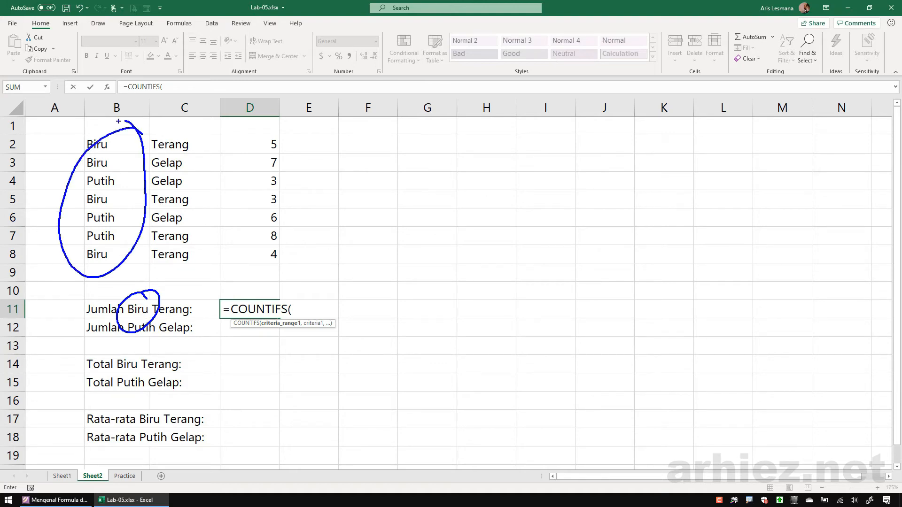
pyautogui.press('Escape')
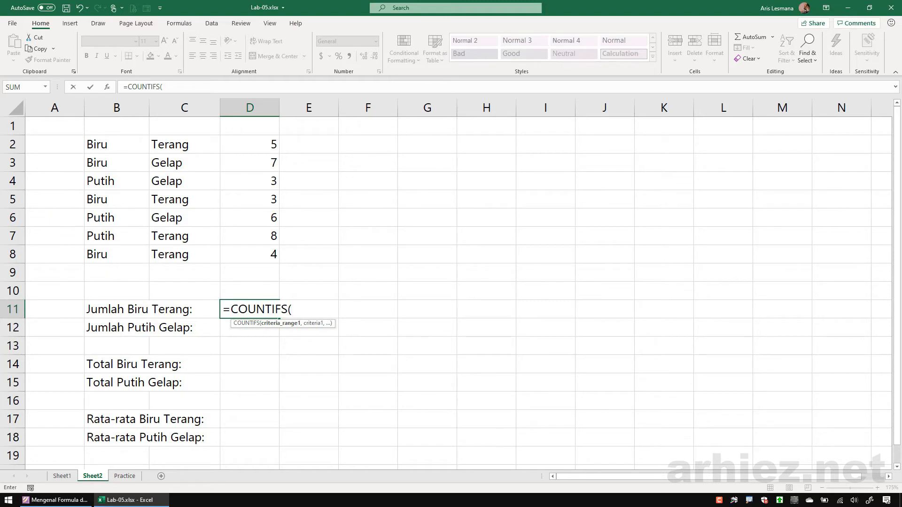
# - Add the first COUNTIFS condition in D11, using B2:B8 as the criteria range and "biru" as the criterion
pyautogui.moveTo(121, 146); pyautogui.dragTo(116, 257)
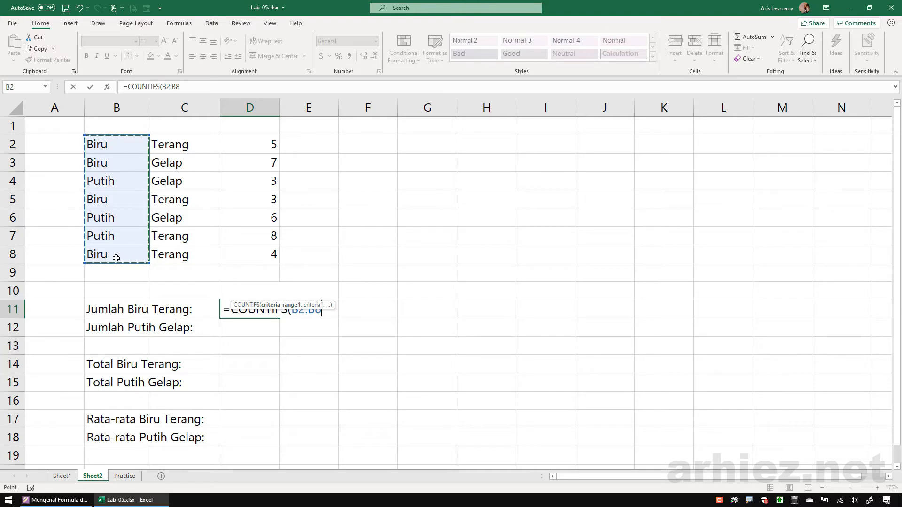
pyautogui.write(',')
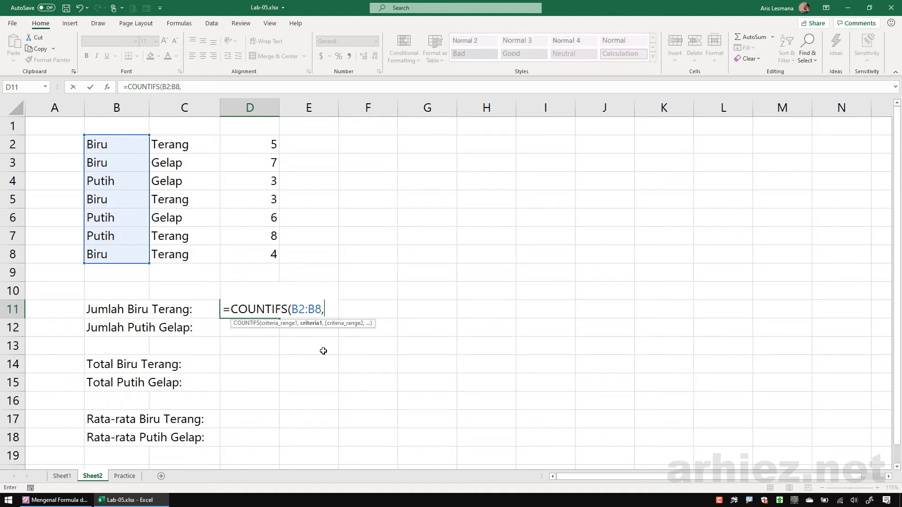
pyautogui.write('"biru"')
pyautogui.write(',')
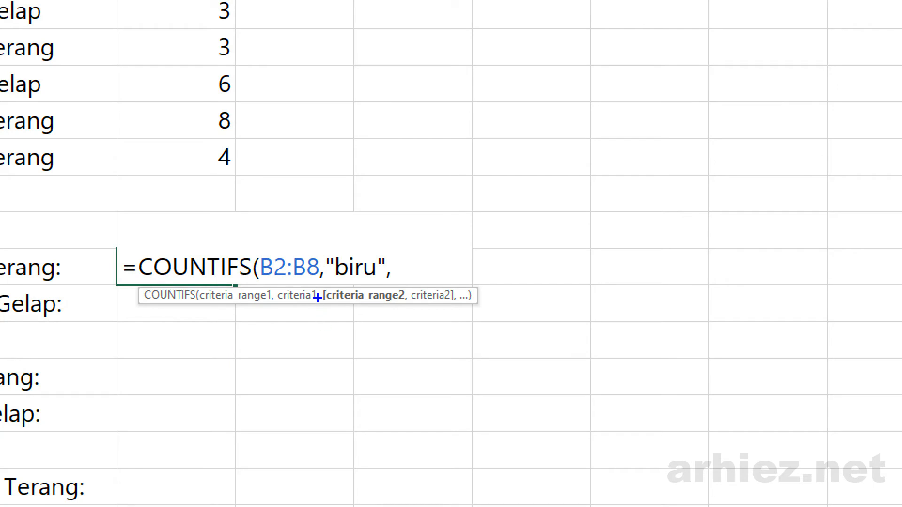
pyautogui.moveTo(319, 284)
pyautogui.mouseDown()
pyautogui.moveTo(420, 314)
pyautogui.moveTo(493, 319)
pyautogui.mouseUp()
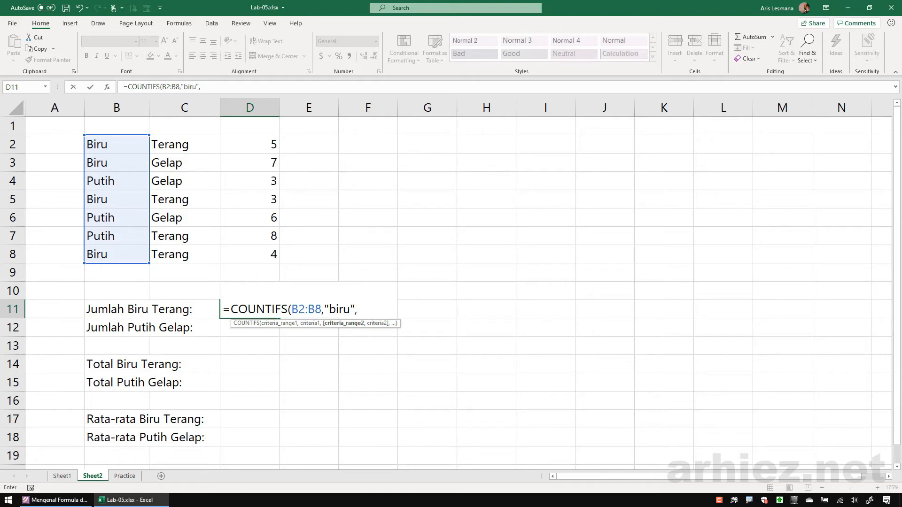
pyautogui.moveTo(207, 127)
pyautogui.mouseDown()
pyautogui.moveTo(118, 191)
pyautogui.moveTo(193, 124)
pyautogui.mouseUp()
pyautogui.press('Escape')
# - Complete the Jumlah Biru Terang formula as =COUNTIFS(B2:B8,"biru",C2:C8,"terang") to count the rows matching both conditions
pyautogui.click(173, 145)
pyautogui.moveTo(173, 145); pyautogui.dragTo(197, 256)
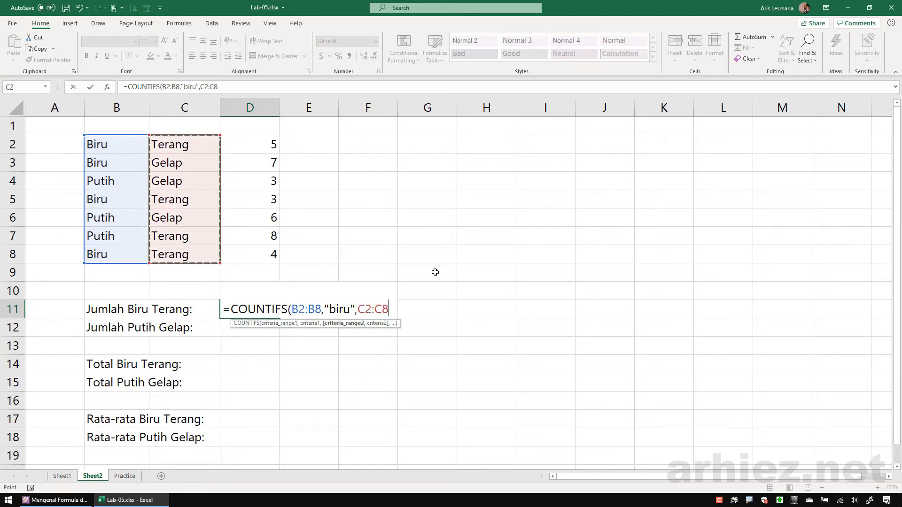
pyautogui.write(',')
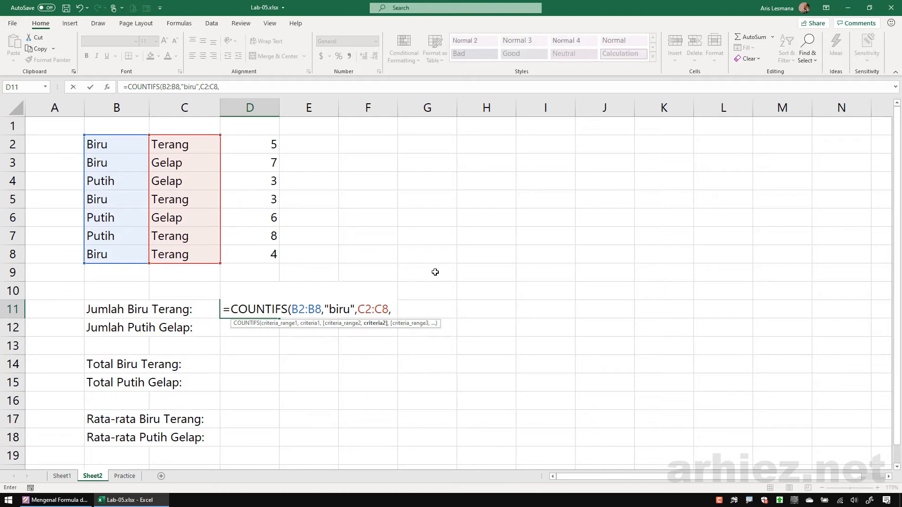
pyautogui.write('"terang"')
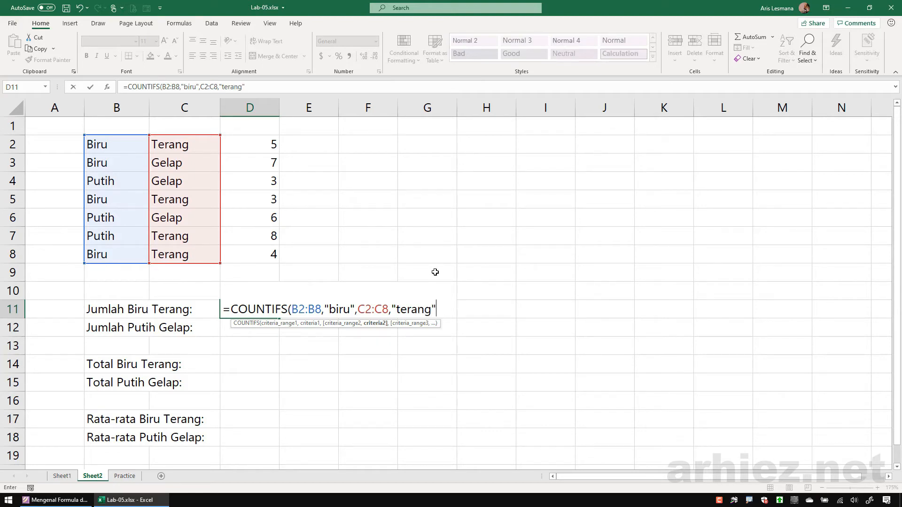
pyautogui.write(')')
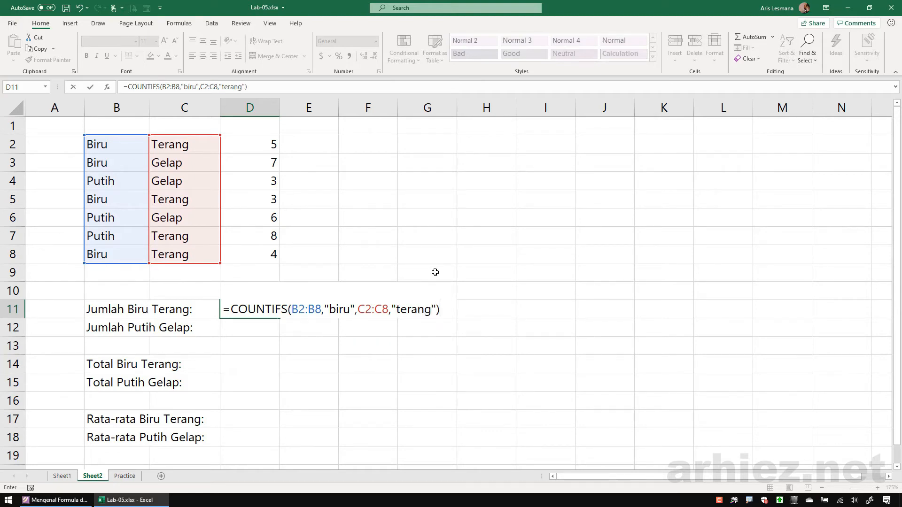
pyautogui.press('Return')
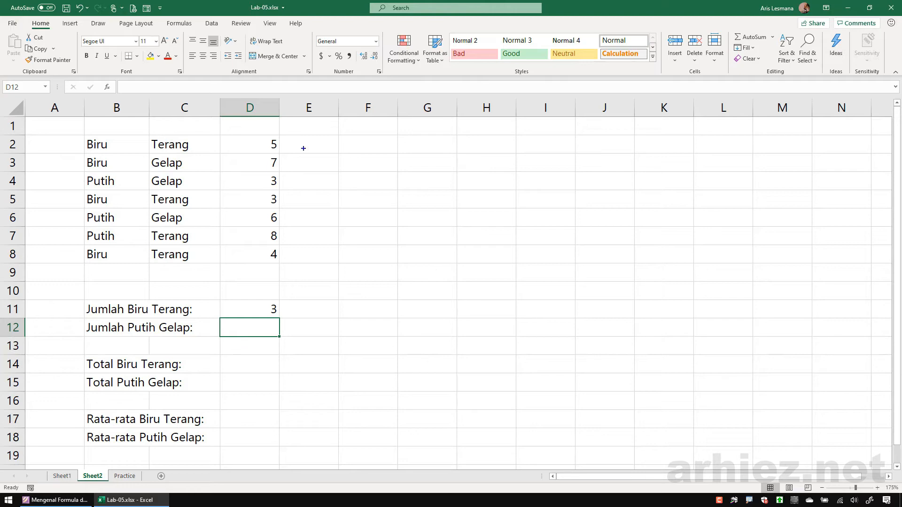
pyautogui.moveTo(293, 142); pyautogui.dragTo(327, 137)
pyautogui.moveTo(295, 194); pyautogui.dragTo(336, 185)
pyautogui.moveTo(298, 249); pyautogui.dragTo(346, 239)
pyautogui.press('Escape')
# - Test the Jumlah Biru Terang count by changing cell B7 to Biru, and undo that change
pyautogui.click(126, 238)
pyautogui.press('Right')
pyautogui.click(135, 236)
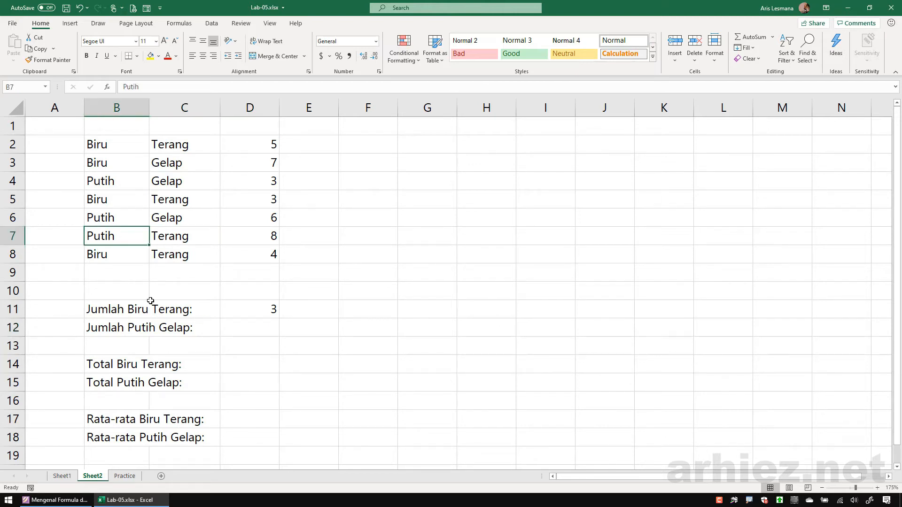
pyautogui.write('Biru')
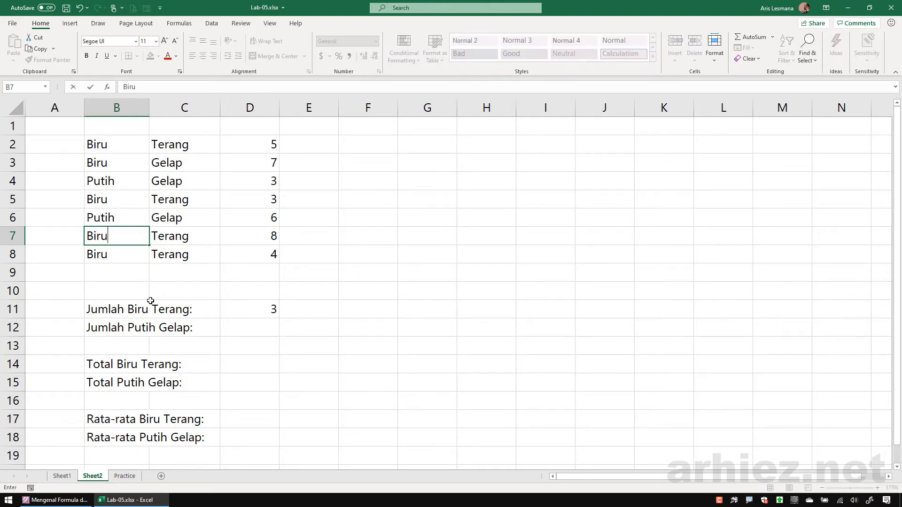
pyautogui.press('Return')
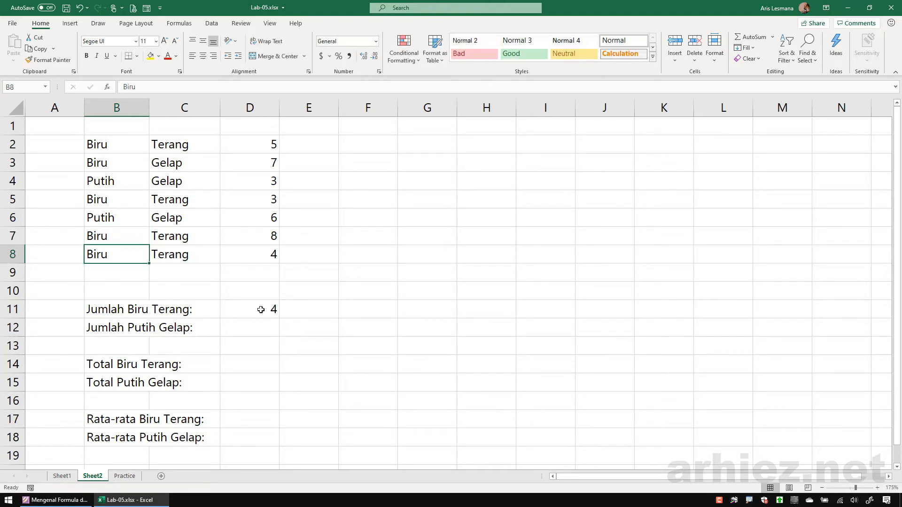
pyautogui.click(262, 309)
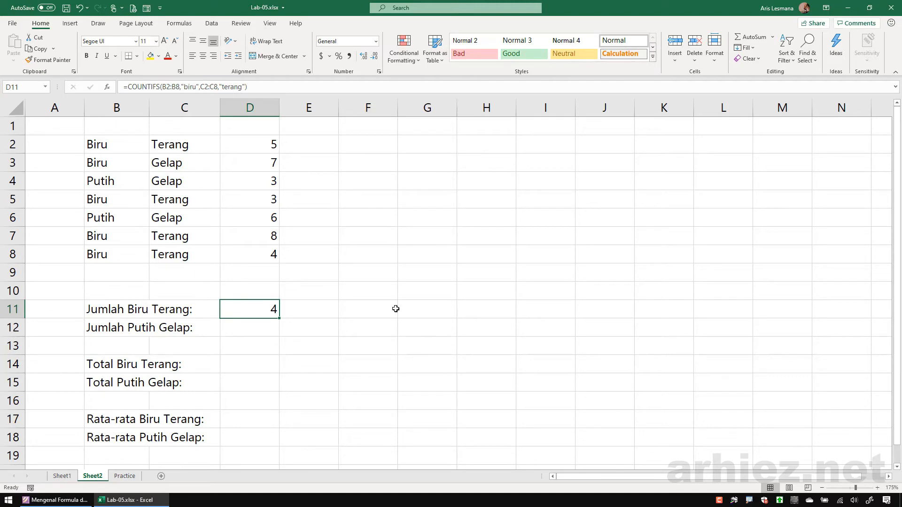
pyautogui.hotkey('ctrl', 'z')
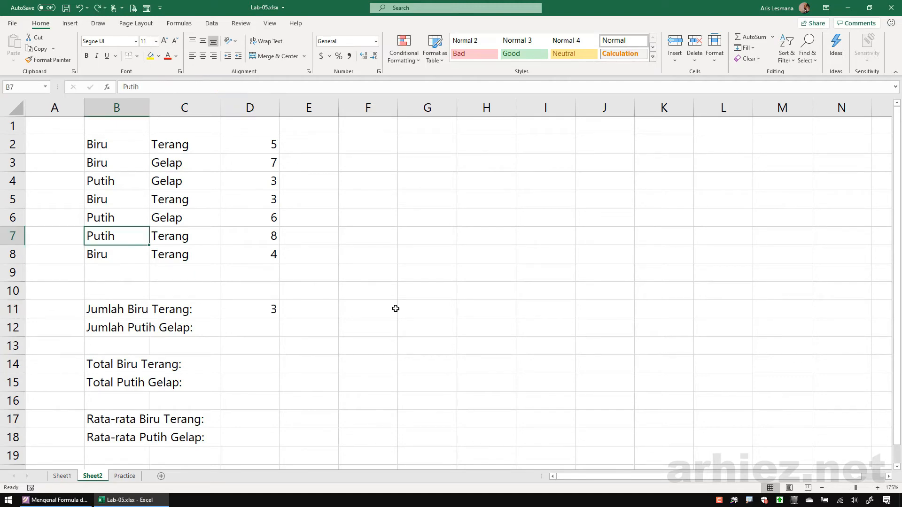
# - Start a COUNTIFS formula in cell D12 beside Jumlah Putih Gelap
pyautogui.click(250, 325)
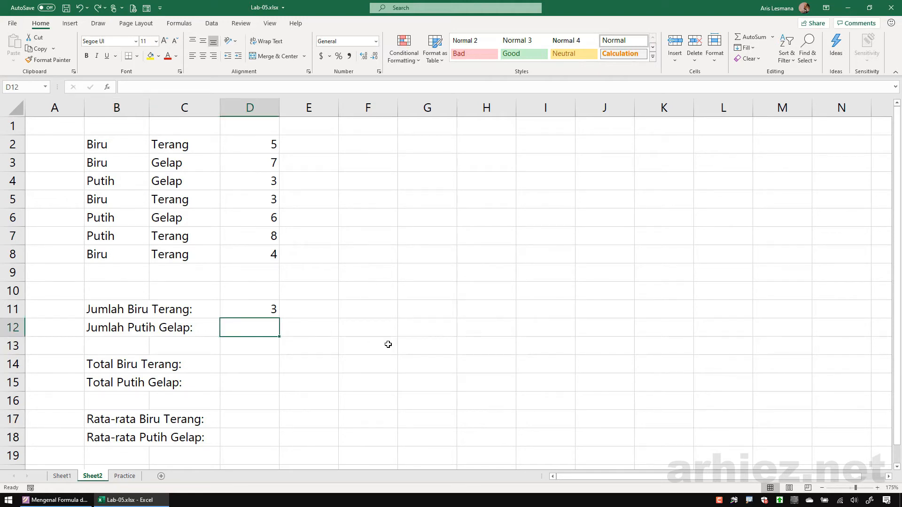
pyautogui.write('=')
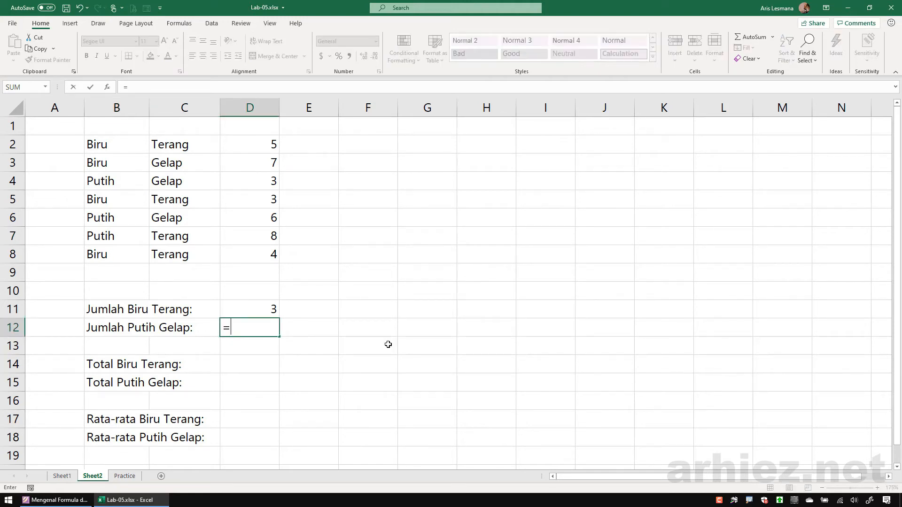
pyautogui.write('countif')
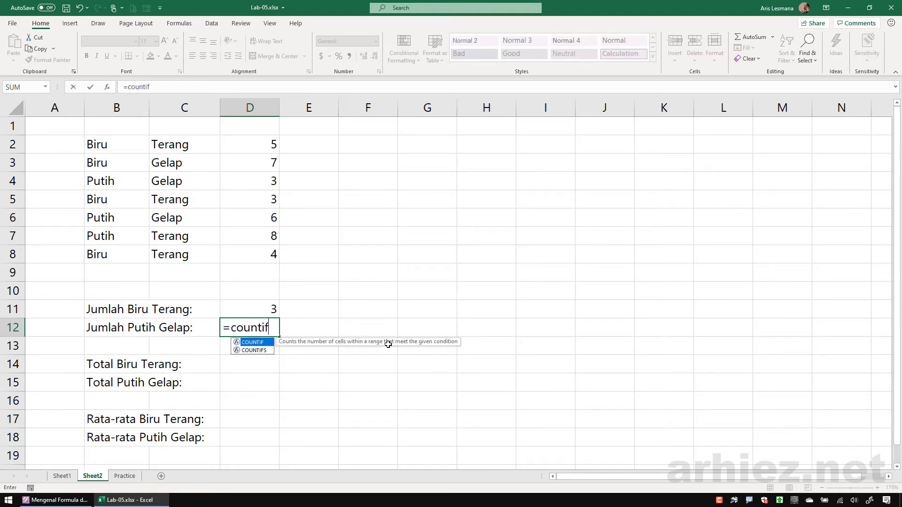
pyautogui.write('s(')
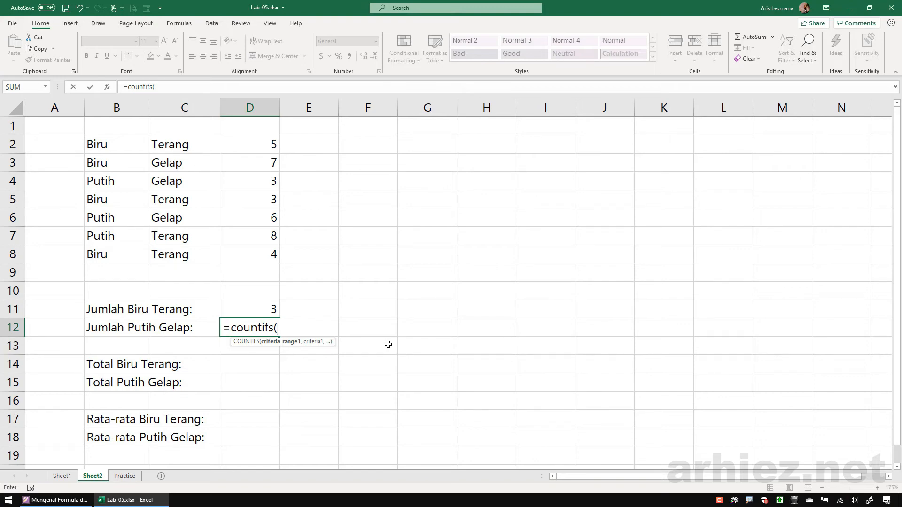
pyautogui.moveTo(139, 320)
pyautogui.mouseDown()
pyautogui.moveTo(120, 331)
pyautogui.moveTo(141, 309)
pyautogui.mouseUp()
pyautogui.moveTo(130, 143)
pyautogui.mouseDown()
pyautogui.moveTo(120, 269)
pyautogui.moveTo(94, 155)
pyautogui.mouseUp()
pyautogui.moveTo(71, 278)
pyautogui.mouseDown()
pyautogui.moveTo(79, 257)
pyautogui.moveTo(82, 295)
pyautogui.mouseUp()
pyautogui.moveTo(117, 364)
pyautogui.mouseDown()
pyautogui.moveTo(121, 356)
pyautogui.moveTo(123, 399)
pyautogui.mouseUp()
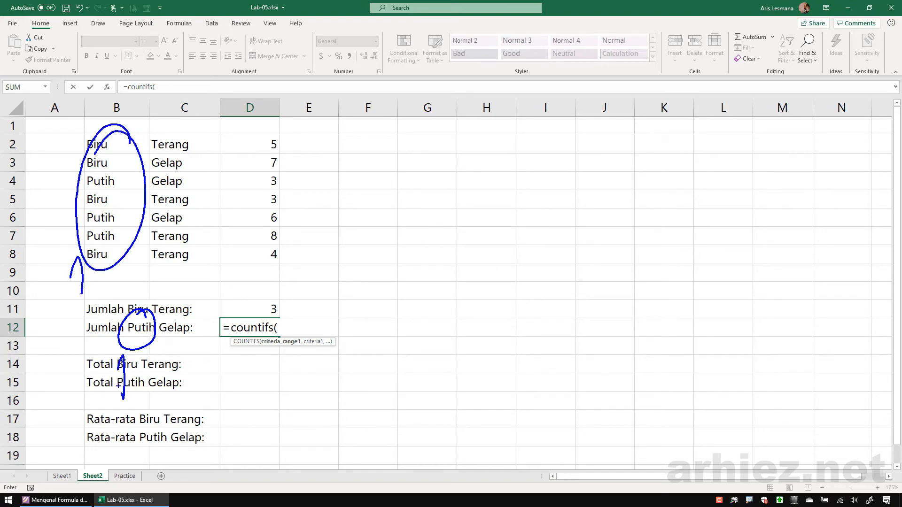
pyautogui.moveTo(181, 315)
pyautogui.mouseDown()
pyautogui.moveTo(164, 338)
pyautogui.moveTo(184, 308)
pyautogui.mouseUp()
pyautogui.moveTo(214, 124)
pyautogui.mouseDown()
pyautogui.moveTo(134, 226)
pyautogui.moveTo(188, 141)
pyautogui.mouseUp()
pyautogui.moveTo(196, 272); pyautogui.dragTo(213, 292)
pyautogui.moveTo(185, 364); pyautogui.dragTo(222, 377)
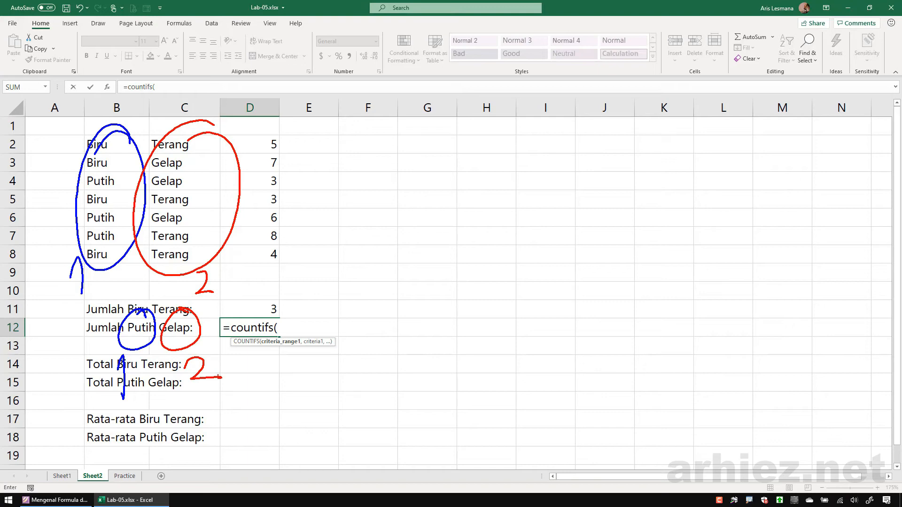
pyautogui.press('Escape')
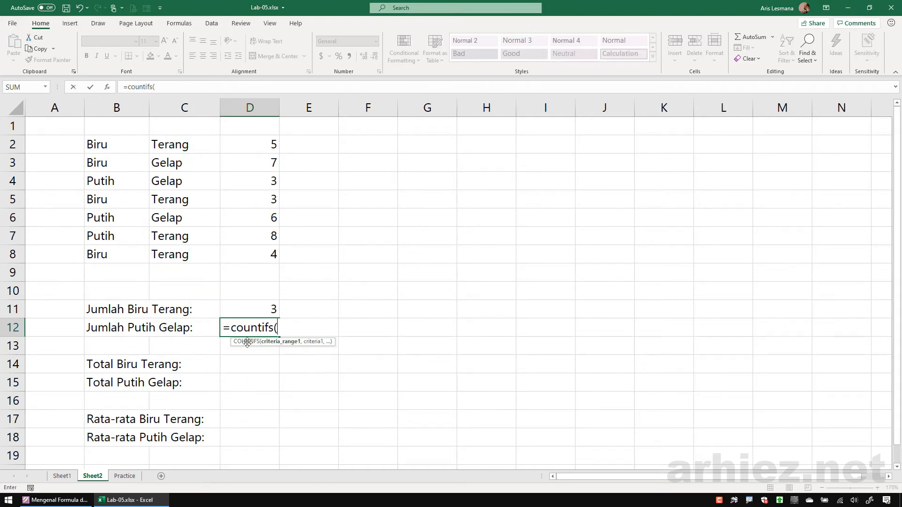
# - Add the first COUNTIFS condition in D12, using B2:B8 as the criteria range and "putih" as the criterion
pyautogui.moveTo(108, 145); pyautogui.dragTo(110, 255)
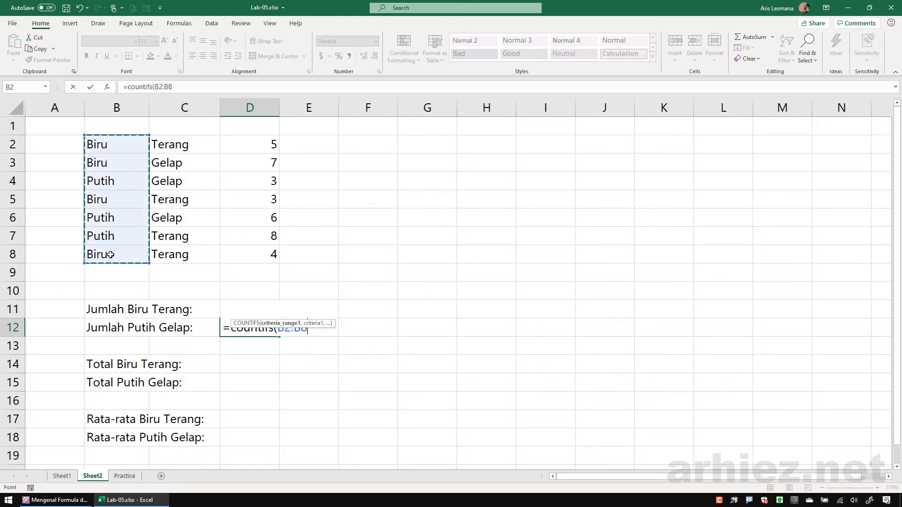
pyautogui.write(',')
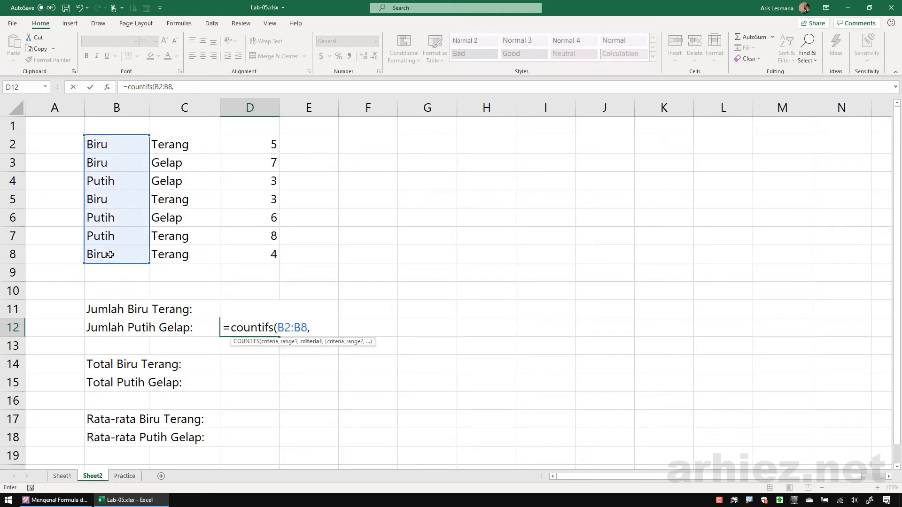
pyautogui.write('"putih",')
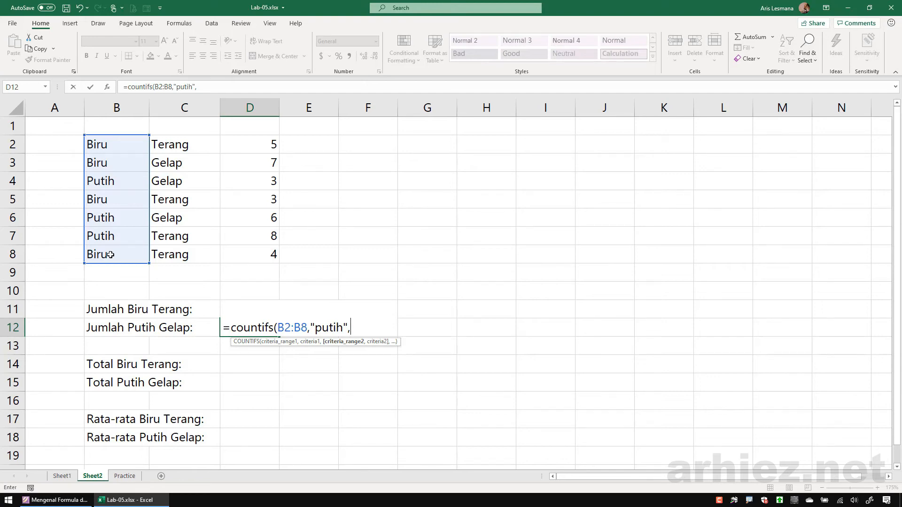
# - Complete the D12 formula as =COUNTIFS(B2:B8,"putih",C2:C8,"gelap") to count the rows matching both conditions
pyautogui.click(173, 148)
pyautogui.moveTo(173, 148); pyautogui.dragTo(176, 259)
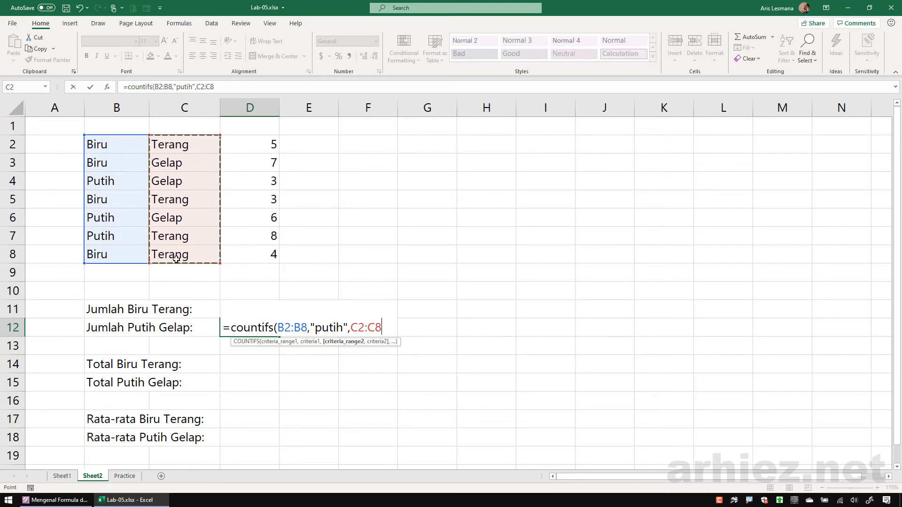
pyautogui.write(',')
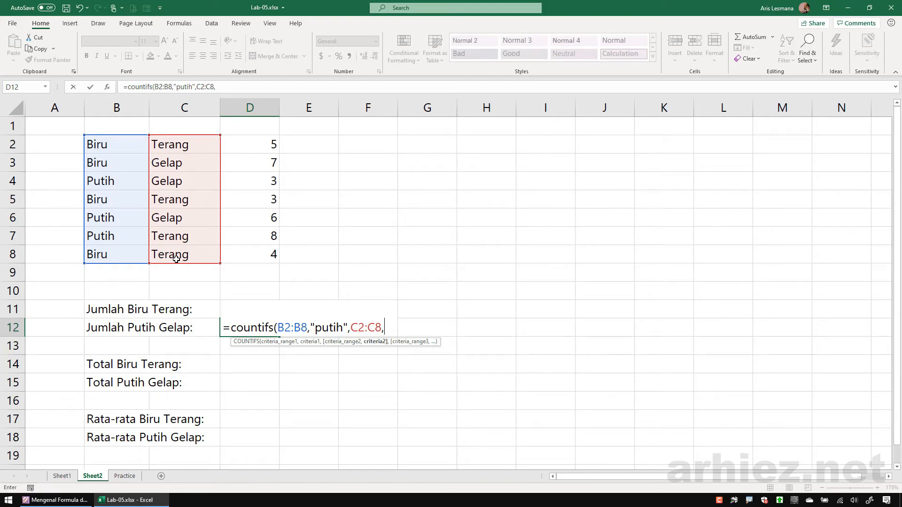
pyautogui.write('"gelap"')
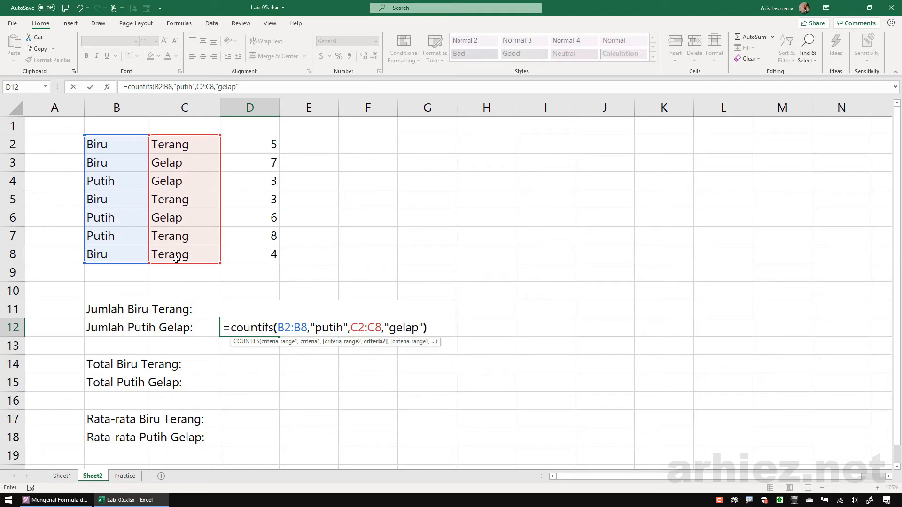
pyautogui.write(')')
pyautogui.press('Return')
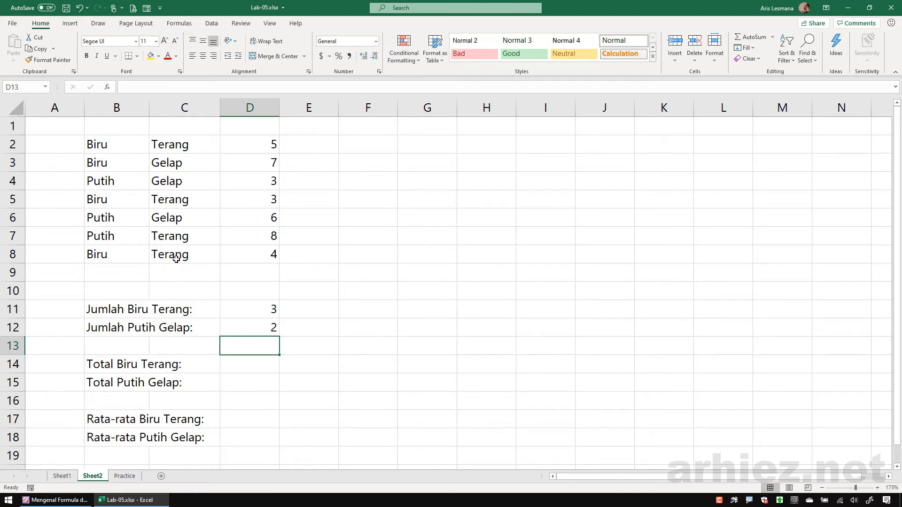
pyautogui.moveTo(299, 178)
pyautogui.mouseDown()
pyautogui.moveTo(295, 185)
pyautogui.moveTo(319, 176)
pyautogui.mouseUp()
pyautogui.moveTo(297, 212); pyautogui.dragTo(330, 212)
pyautogui.press('Escape')
pyautogui.click(108, 366)
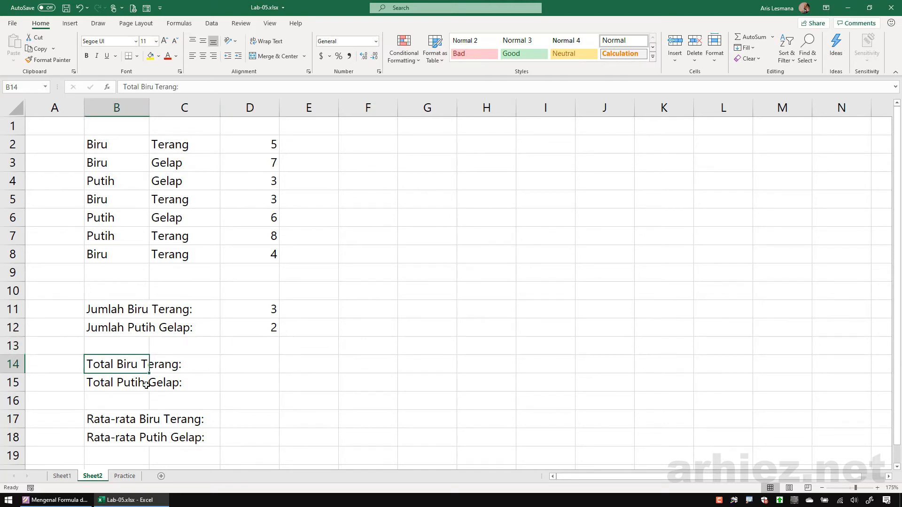
pyautogui.click(134, 386)
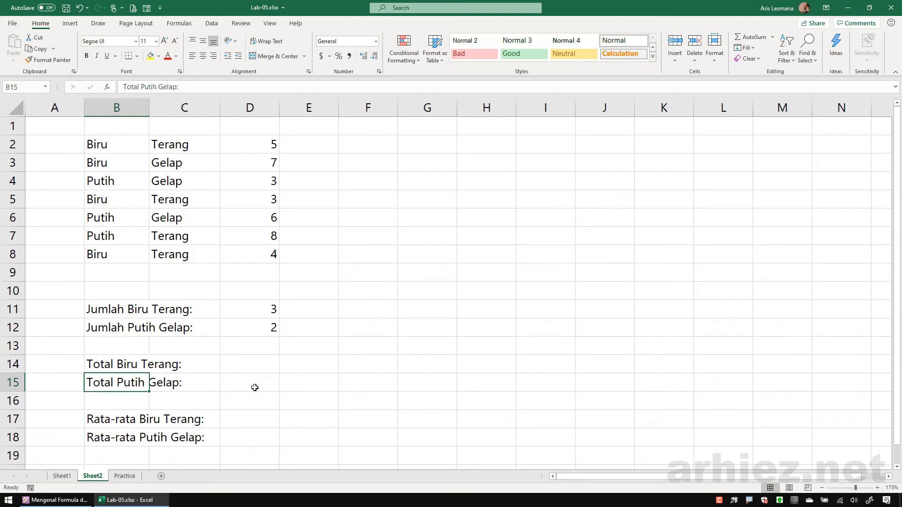
# - Start a SUMIFS formula in cell D14 beside Total Biru Terang
pyautogui.click(253, 364)
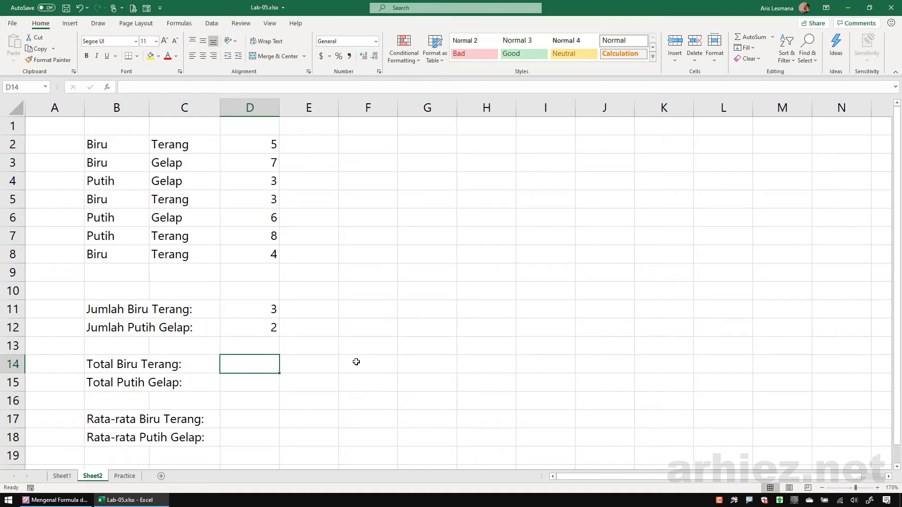
pyautogui.write('=SUMF')
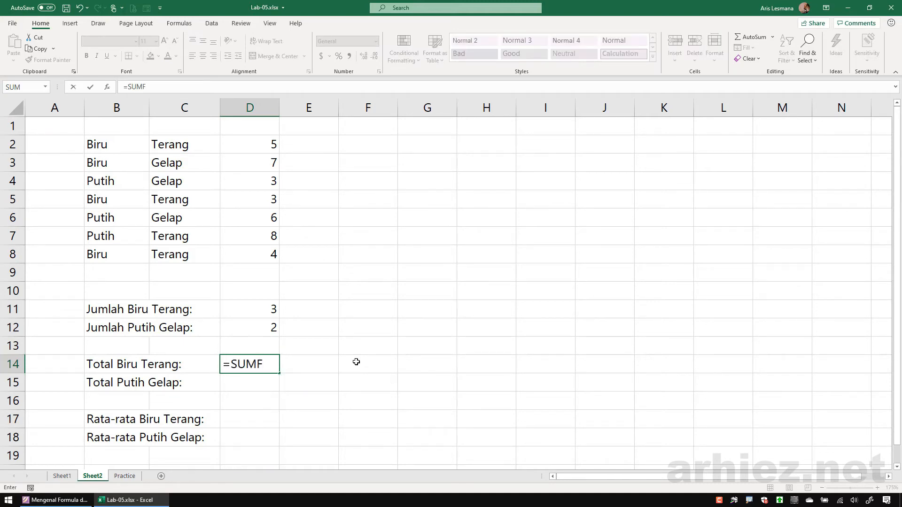
pyautogui.press('BackSpace')
pyautogui.write('IF')
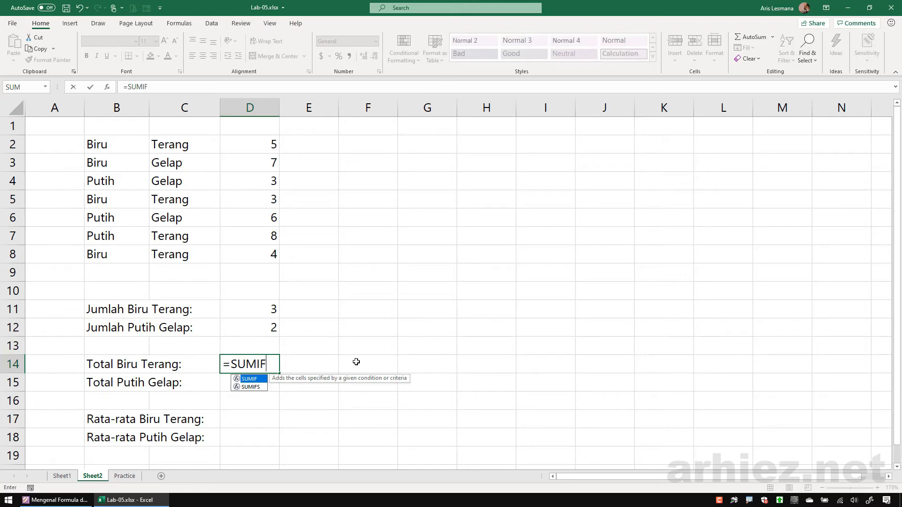
pyautogui.write('S')
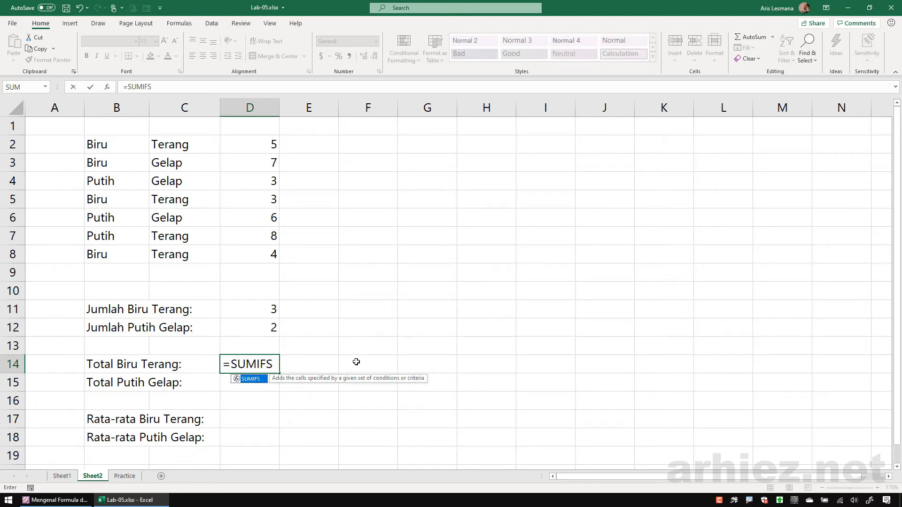
pyautogui.write('(')
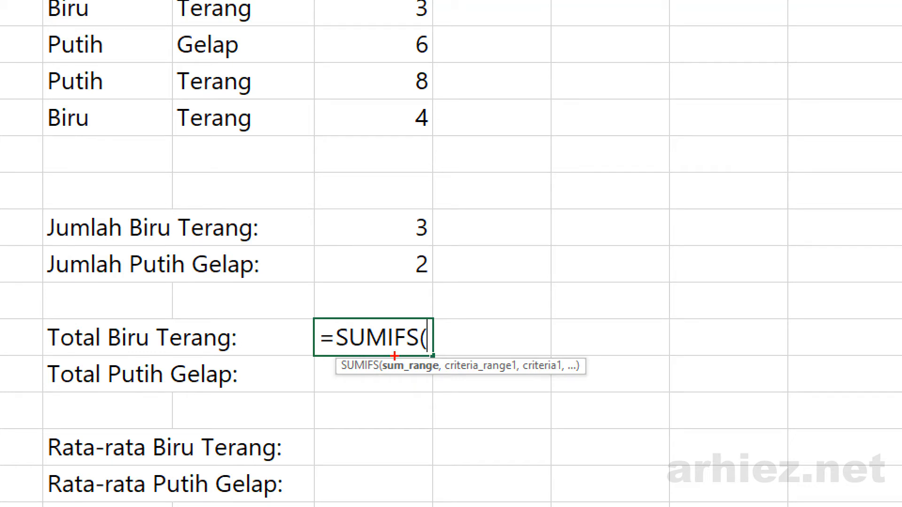
pyautogui.moveTo(63, 307)
pyautogui.mouseDown()
pyautogui.moveTo(83, 300)
pyautogui.moveTo(43, 325)
pyautogui.mouseUp()
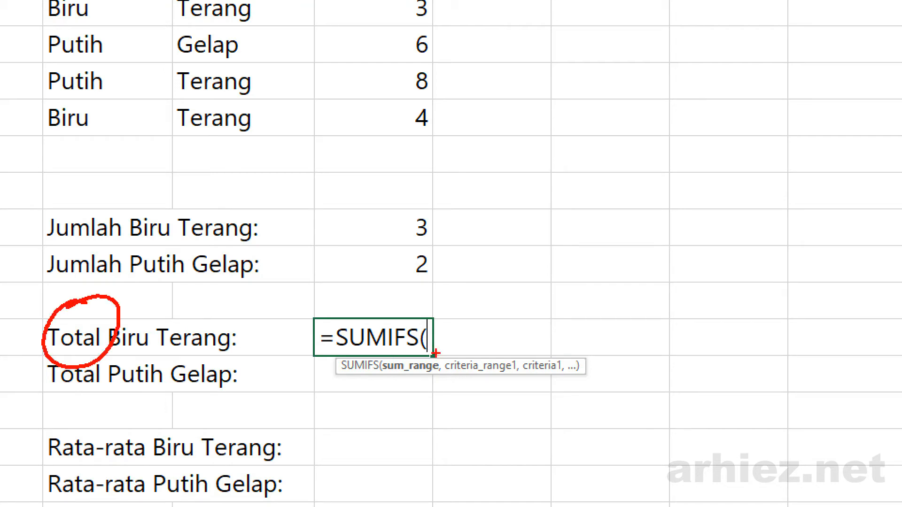
pyautogui.moveTo(425, 348)
pyautogui.mouseDown()
pyautogui.moveTo(371, 376)
pyautogui.moveTo(414, 346)
pyautogui.mouseUp()
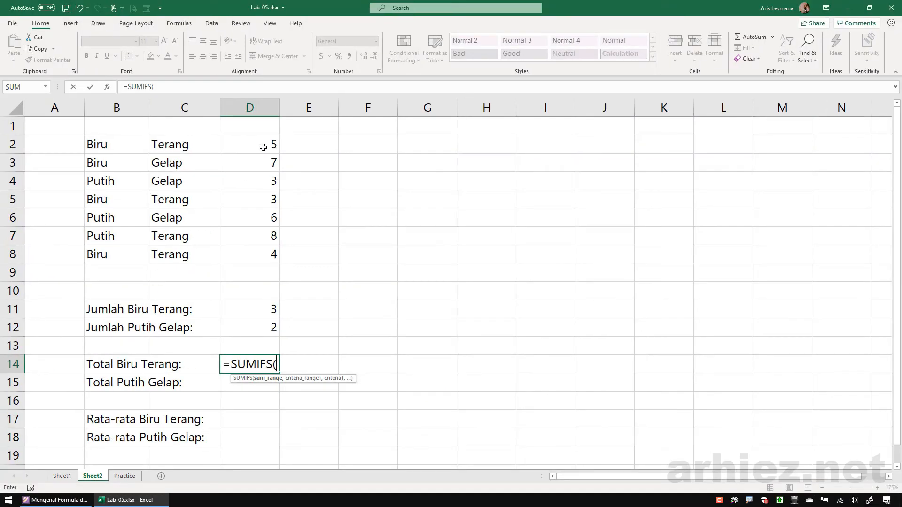
# - Use D2:D8 as the sum range of the SUMIFS formula in D14
pyautogui.moveTo(263, 147); pyautogui.dragTo(249, 257)
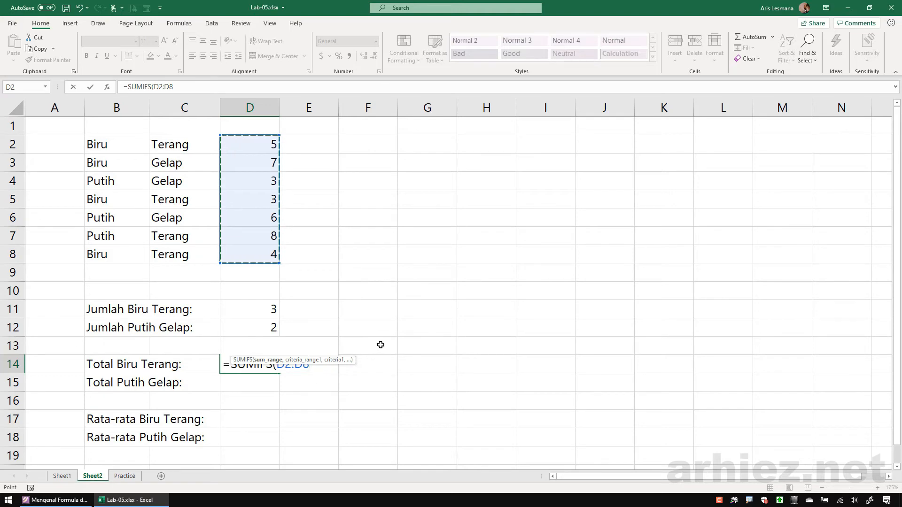
pyautogui.press('F2')
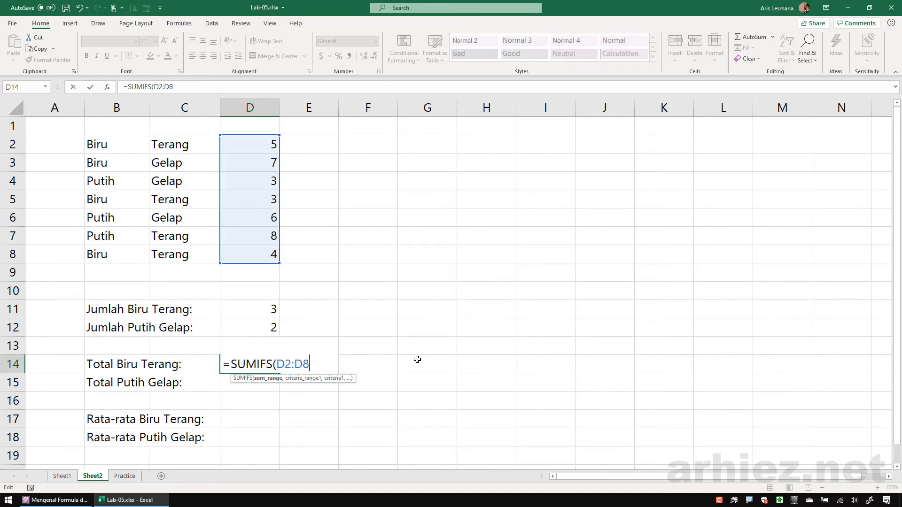
pyautogui.write(',')
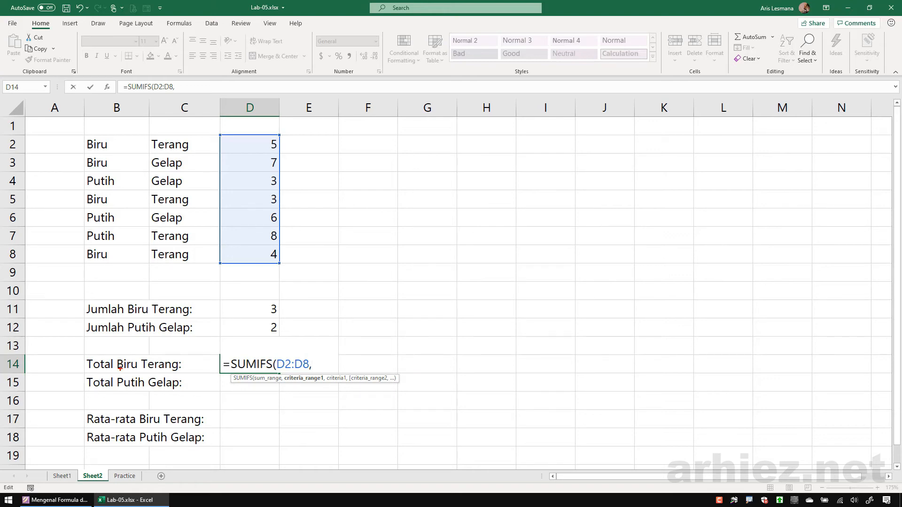
pyautogui.moveTo(121, 351); pyautogui.dragTo(138, 357)
pyautogui.moveTo(123, 134)
pyautogui.mouseDown()
pyautogui.moveTo(59, 230)
pyautogui.moveTo(118, 140)
pyautogui.mouseUp()
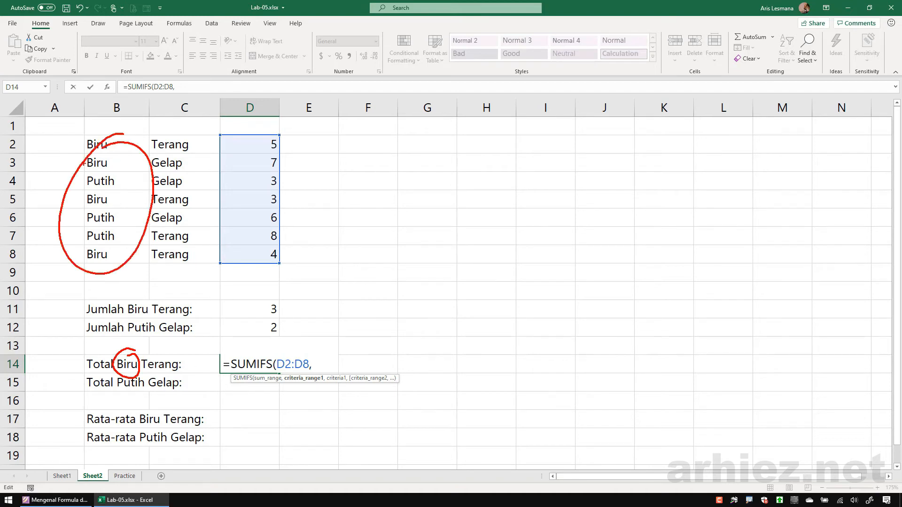
pyautogui.moveTo(158, 354); pyautogui.dragTo(182, 361)
pyautogui.moveTo(184, 136)
pyautogui.mouseDown()
pyautogui.moveTo(135, 211)
pyautogui.moveTo(202, 143)
pyautogui.mouseUp()
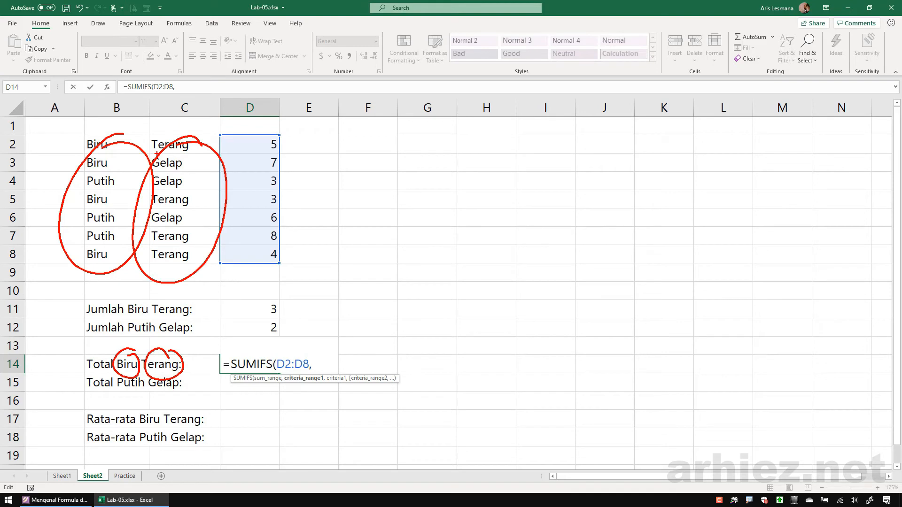
pyautogui.press('Escape')
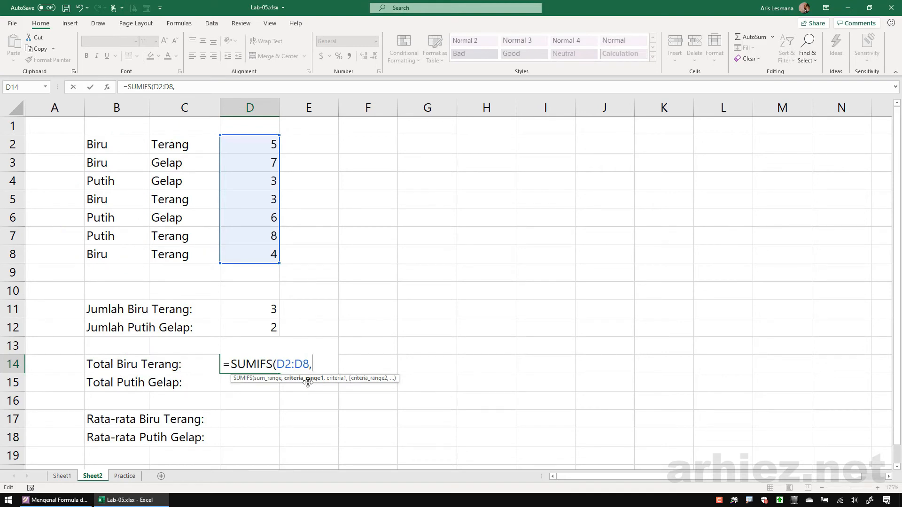
# - Add the first SUMIFS condition in D14, using B2:B8 as the criteria range and "biru" as the criterion
pyautogui.moveTo(114, 142); pyautogui.dragTo(119, 250)
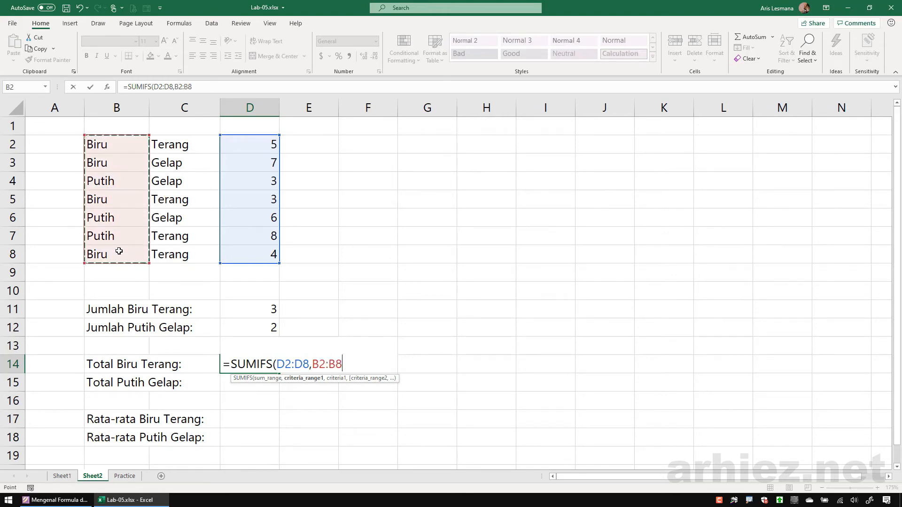
pyautogui.write(',')
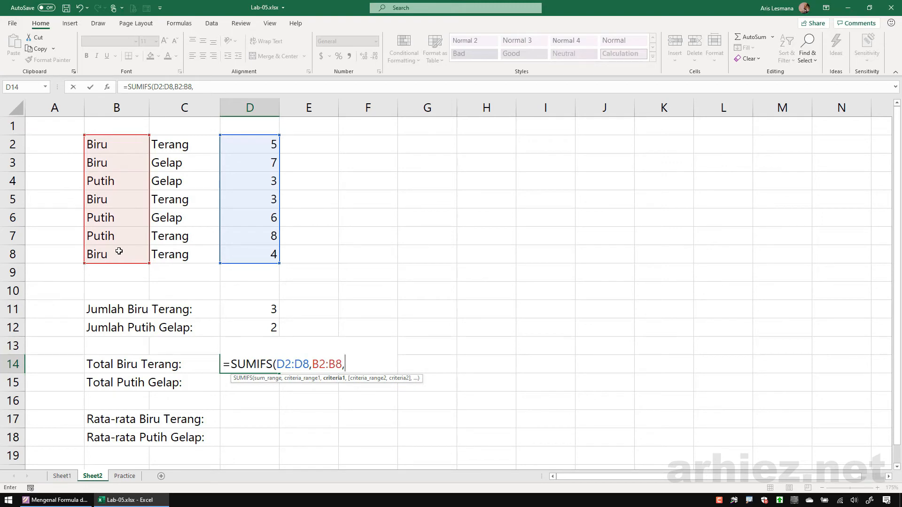
pyautogui.write('"bi ru",')
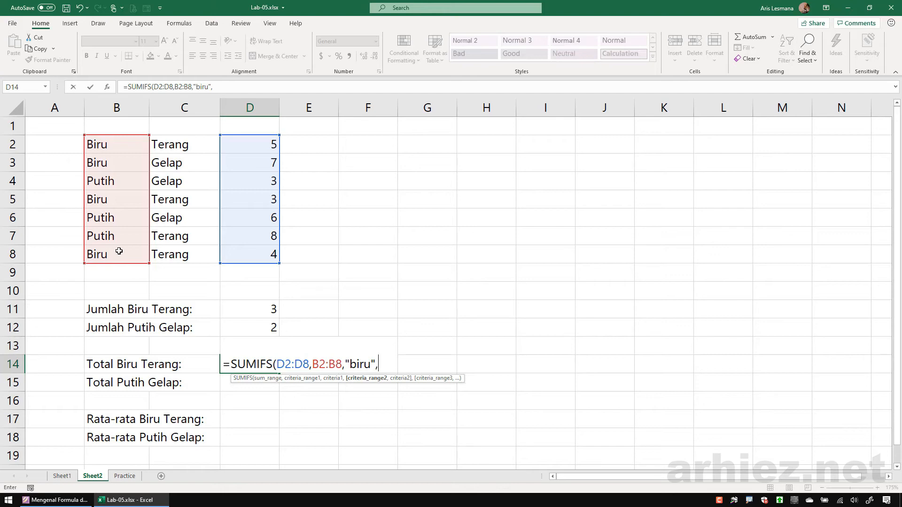
# - Complete the D14 SUMIFS formula with a second condition, using C2:C8 as the criteria range and "terang" as the criterion
pyautogui.moveTo(174, 146); pyautogui.dragTo(174, 253)
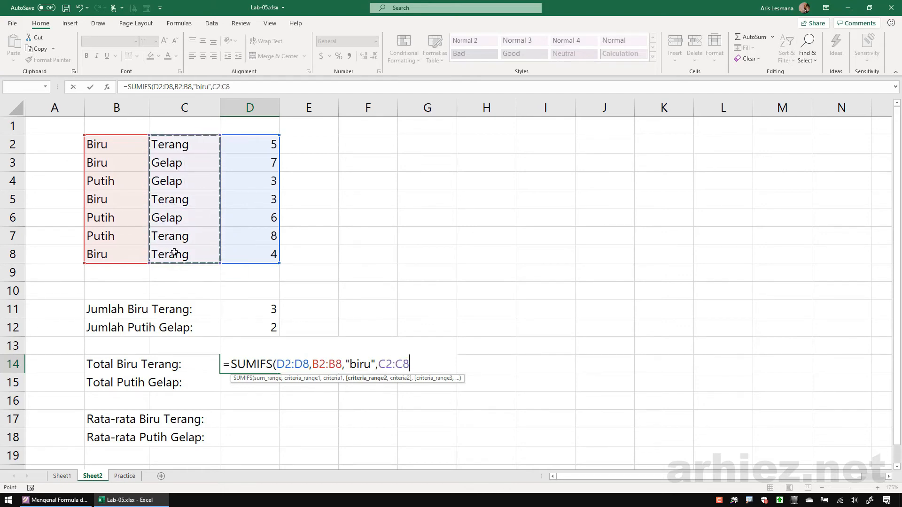
pyautogui.write(',')
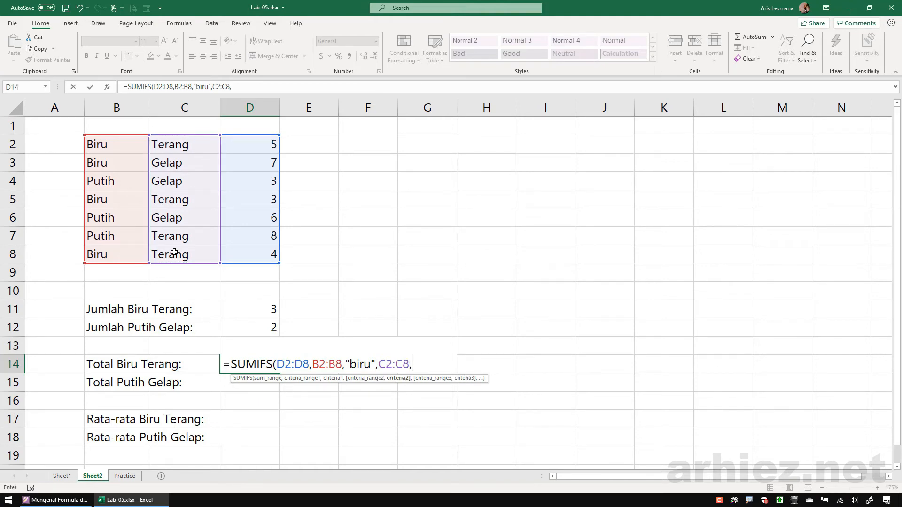
pyautogui.write('"terang"')
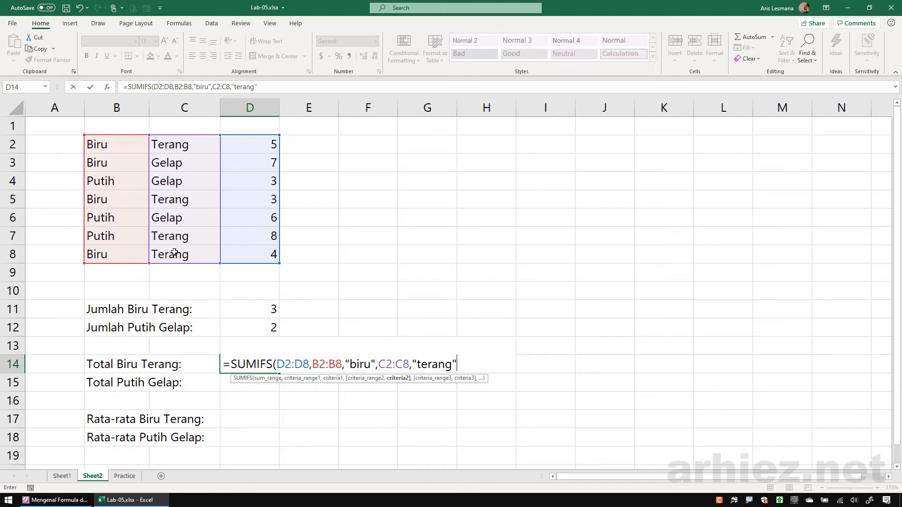
pyautogui.write(')')
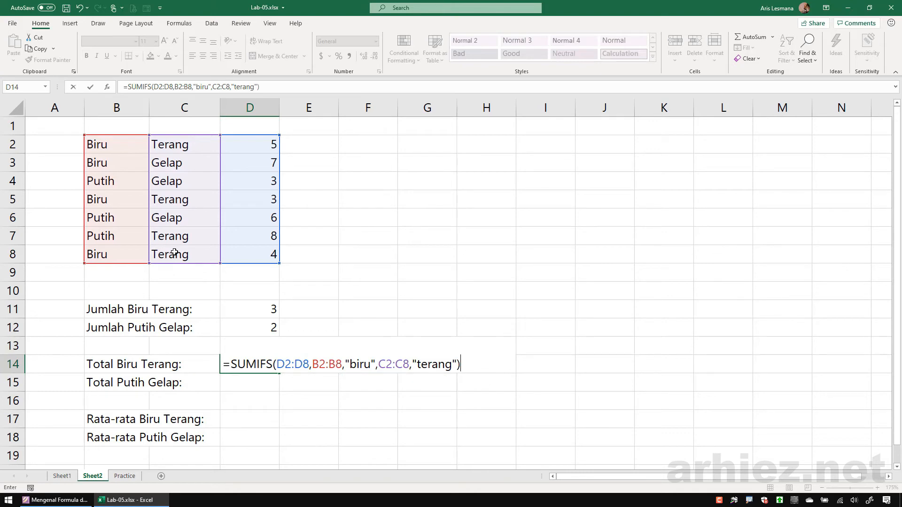
pyautogui.press('Return')
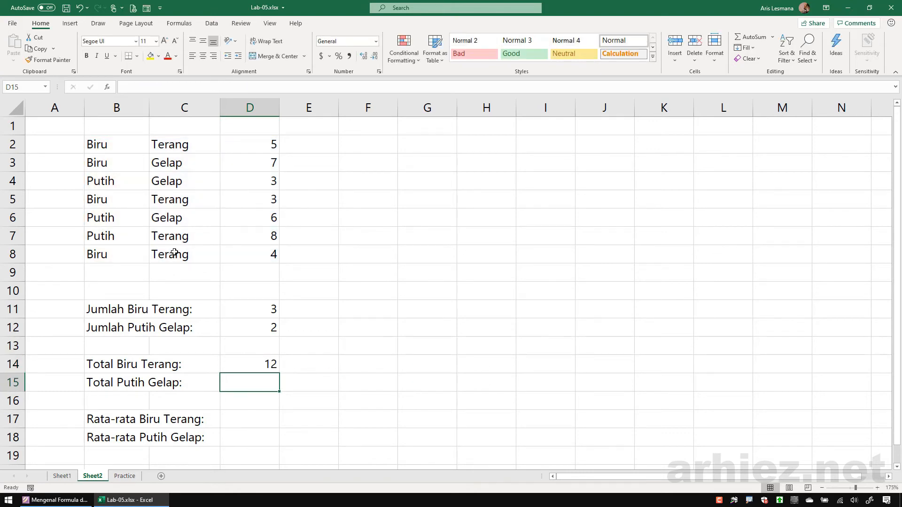
pyautogui.click(249, 365)
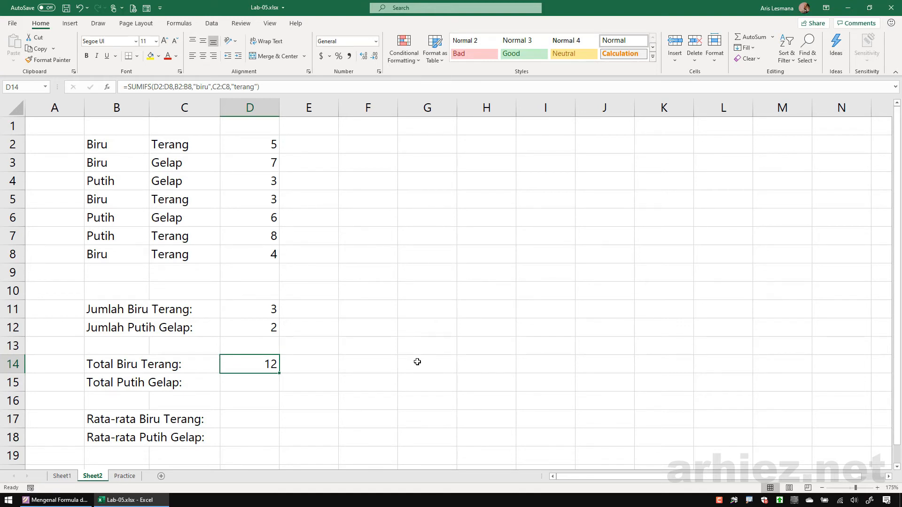
pyautogui.moveTo(294, 141); pyautogui.dragTo(332, 135)
pyautogui.moveTo(297, 200); pyautogui.dragTo(337, 188)
pyautogui.moveTo(296, 252)
pyautogui.mouseDown()
pyautogui.moveTo(302, 259)
pyautogui.moveTo(331, 244)
pyautogui.mouseUp()
pyautogui.moveTo(356, 163)
pyautogui.mouseDown()
pyautogui.moveTo(376, 209)
pyautogui.moveTo(372, 301)
pyautogui.mouseUp()
pyautogui.moveTo(424, 233)
pyautogui.mouseDown()
pyautogui.moveTo(433, 265)
pyautogui.moveTo(486, 278)
pyautogui.moveTo(500, 267)
pyautogui.mouseUp()
pyautogui.moveTo(434, 180)
pyautogui.mouseDown()
pyautogui.moveTo(501, 315)
pyautogui.moveTo(448, 185)
pyautogui.mouseUp()
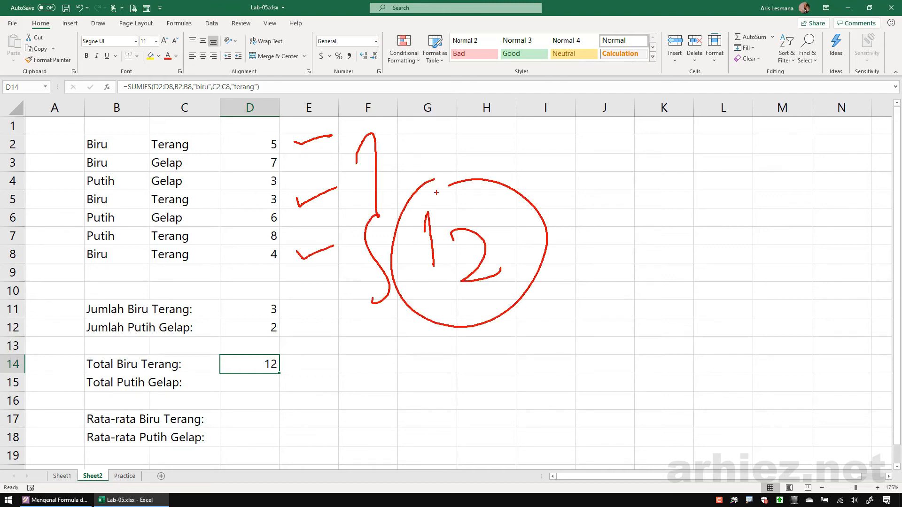
pyautogui.press('Escape')
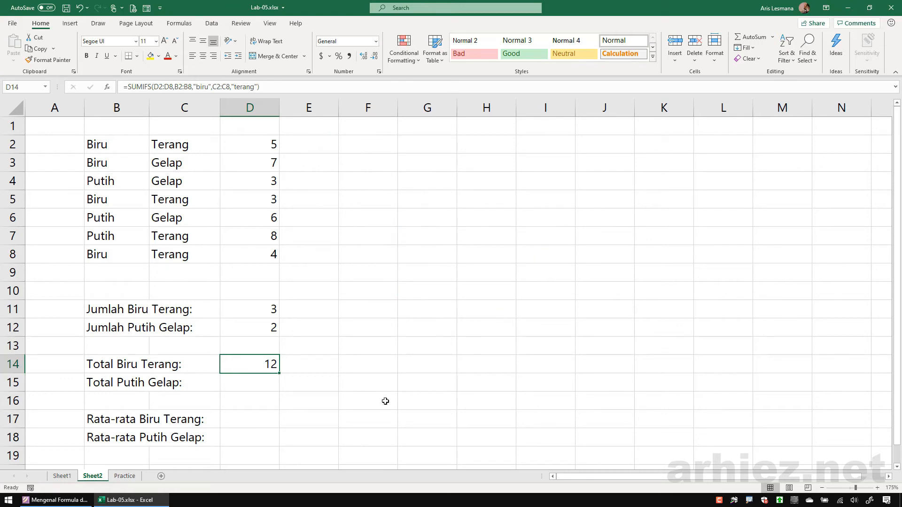
# - Start a SUMIFS formula in cell D15 beside Total Putih Gelap, with D2:D8 as the sum range
pyautogui.click(259, 385)
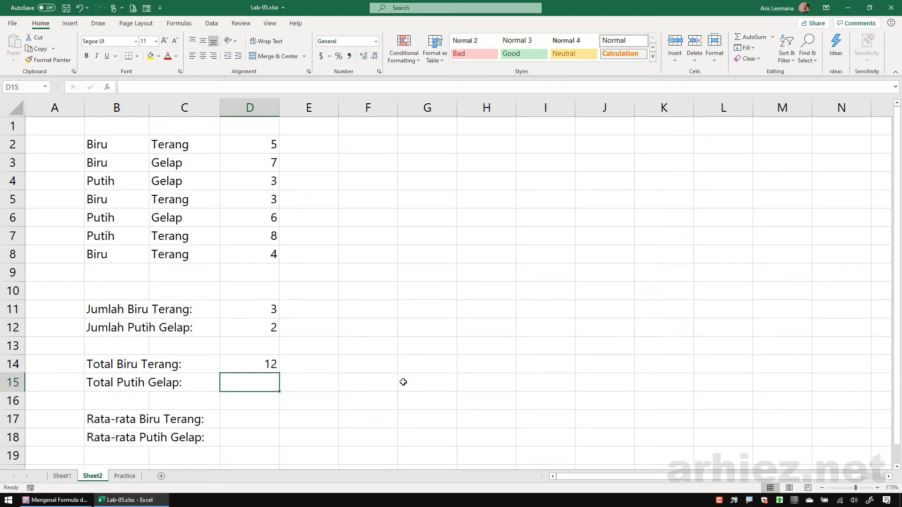
pyautogui.write('=sum')
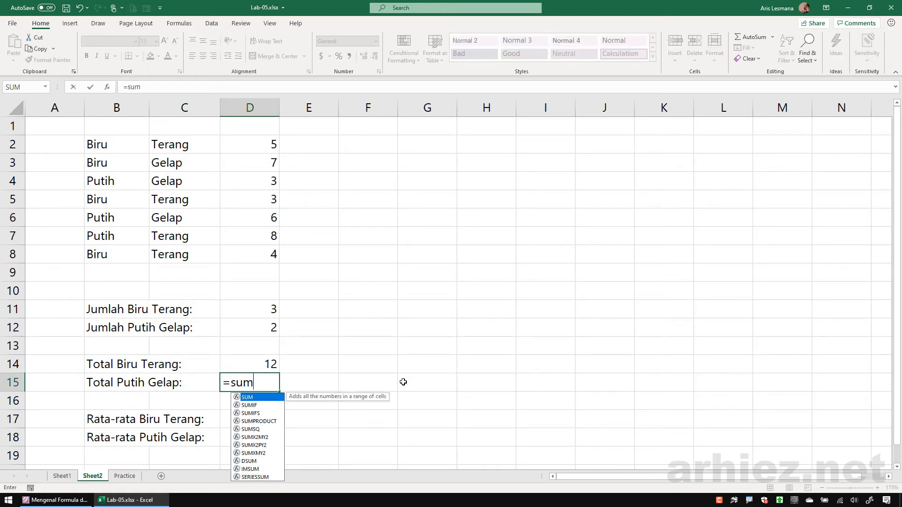
pyautogui.write('if')
pyautogui.press('Down')
pyautogui.press('Tab')
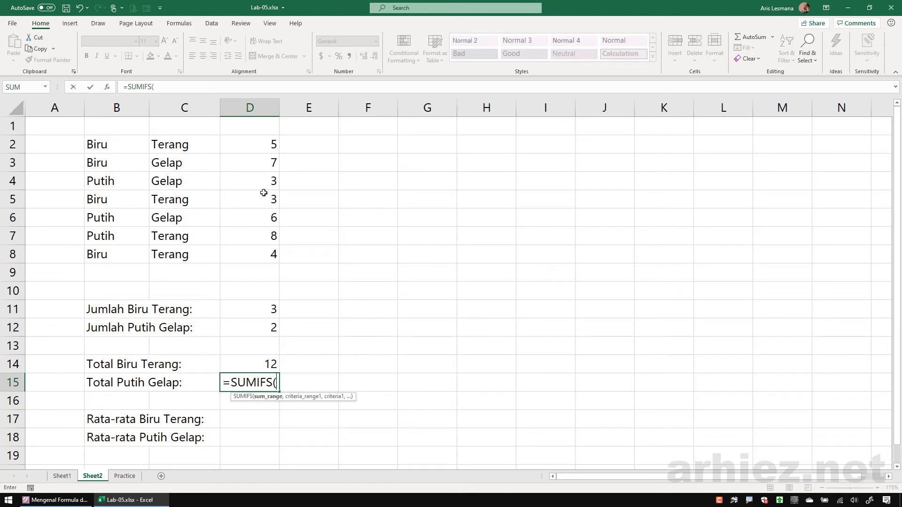
pyautogui.click(252, 142)
pyautogui.moveTo(251, 143); pyautogui.dragTo(245, 256)
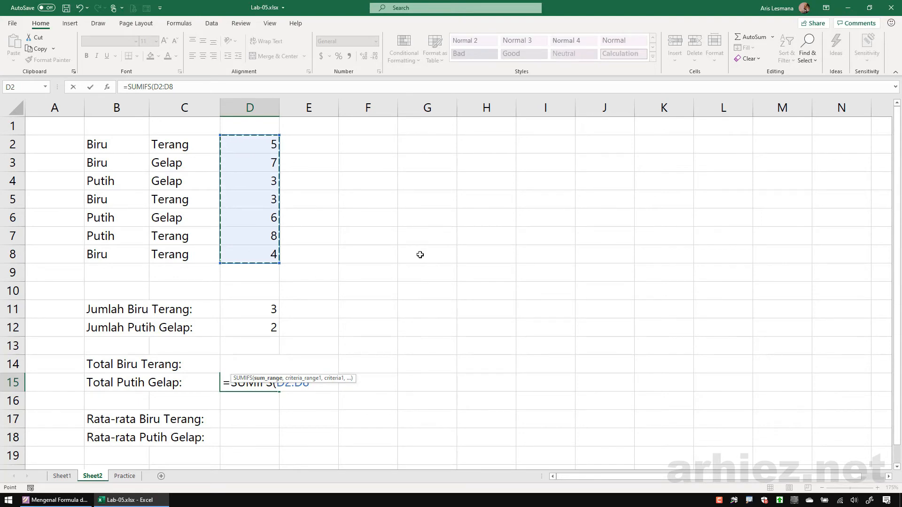
pyautogui.write(',')
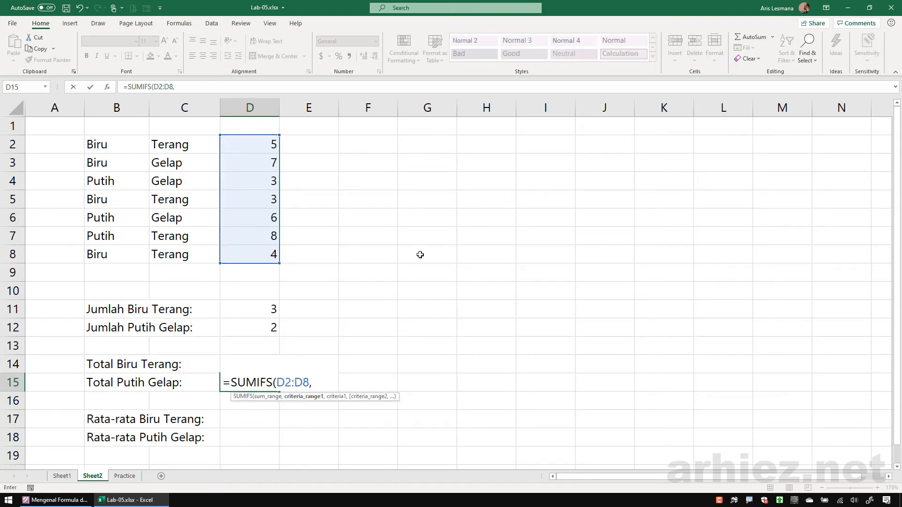
# - Complete the D15 SUMIFS formula with the conditions B2:B8 equal to "putih" and C2:C8 equal to "gelap"
pyautogui.moveTo(114, 145); pyautogui.dragTo(117, 256)
pyautogui.write(',')
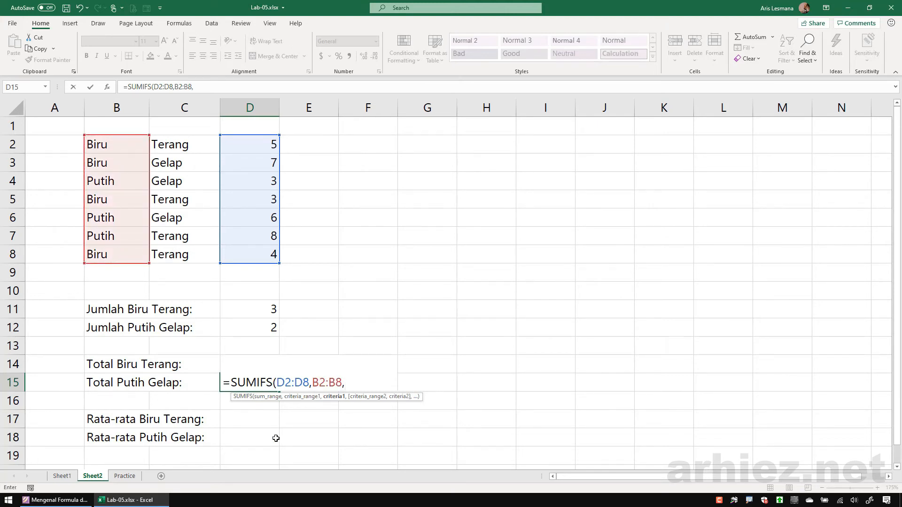
pyautogui.write('"putih",')
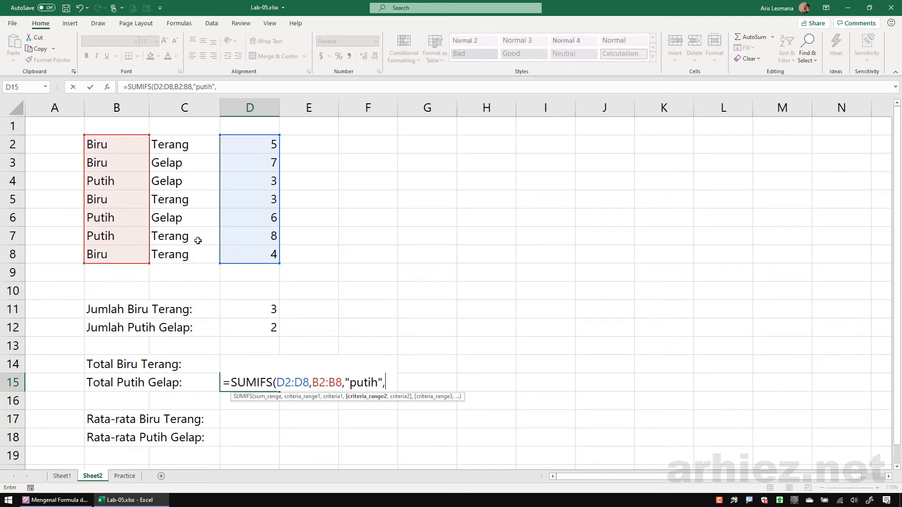
pyautogui.moveTo(176, 145); pyautogui.dragTo(172, 259)
pyautogui.write(',"')
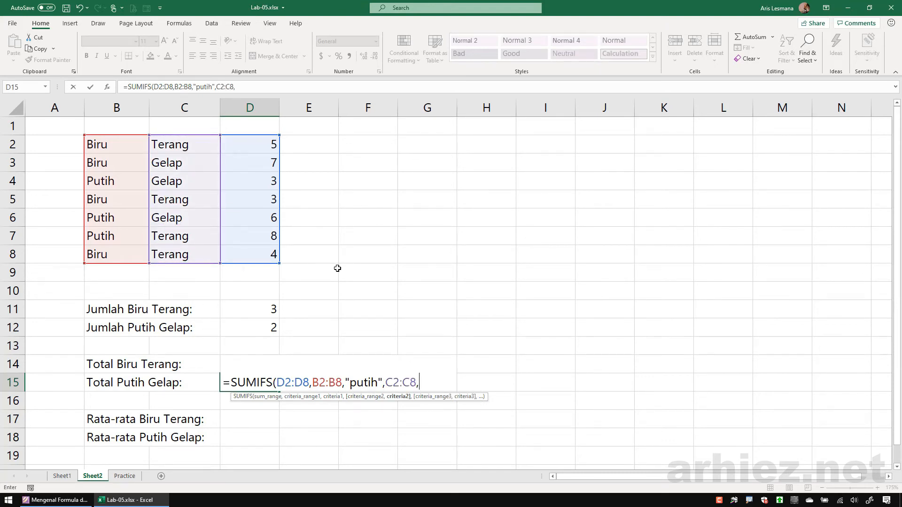
pyautogui.write('gelap")')
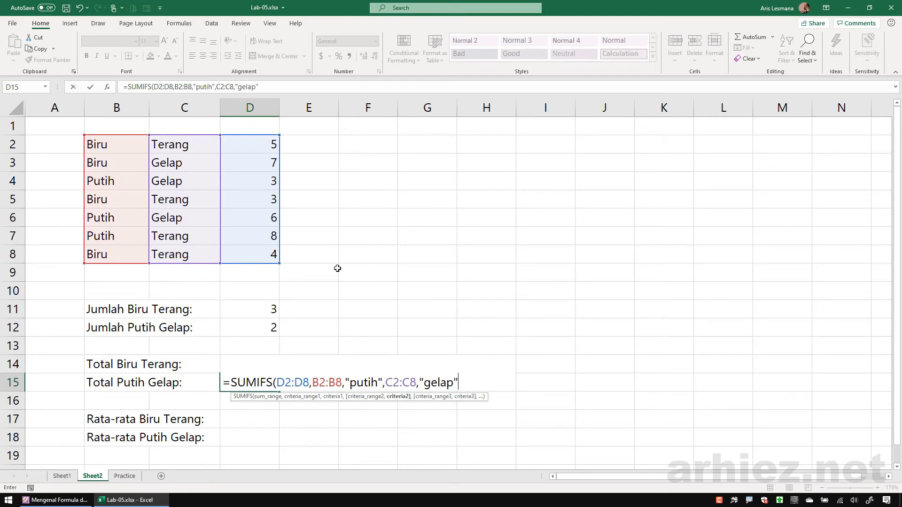
pyautogui.press('Return')
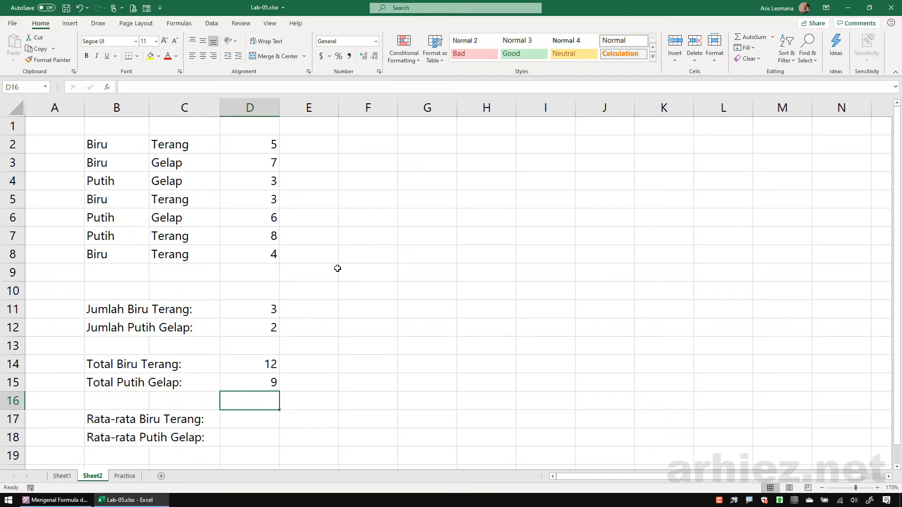
pyautogui.moveTo(292, 178); pyautogui.dragTo(322, 171)
pyautogui.moveTo(297, 216)
pyautogui.mouseDown()
pyautogui.moveTo(306, 225)
pyautogui.moveTo(338, 211)
pyautogui.mouseUp()
pyautogui.moveTo(357, 165)
pyautogui.mouseDown()
pyautogui.moveTo(388, 180)
pyautogui.moveTo(371, 324)
pyautogui.mouseUp()
pyautogui.moveTo(453, 222)
pyautogui.mouseDown()
pyautogui.moveTo(459, 253)
pyautogui.moveTo(442, 294)
pyautogui.mouseUp()
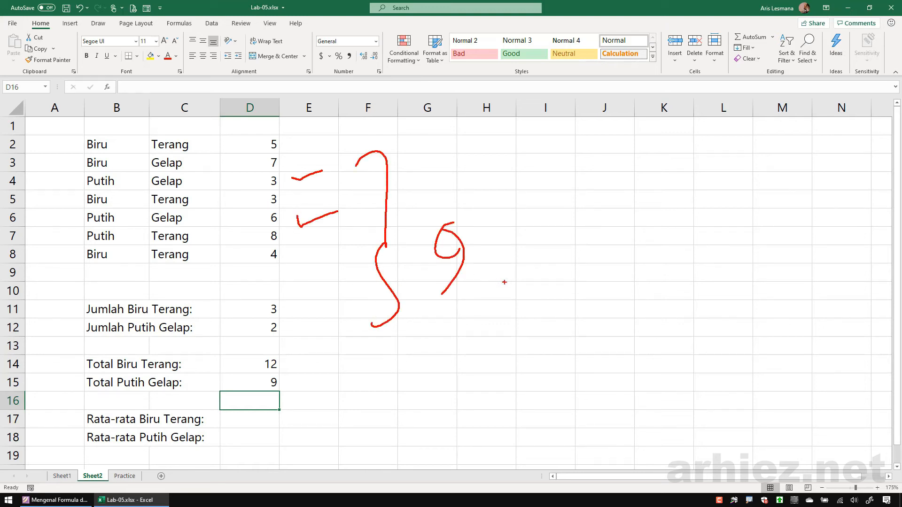
pyautogui.press('Escape')
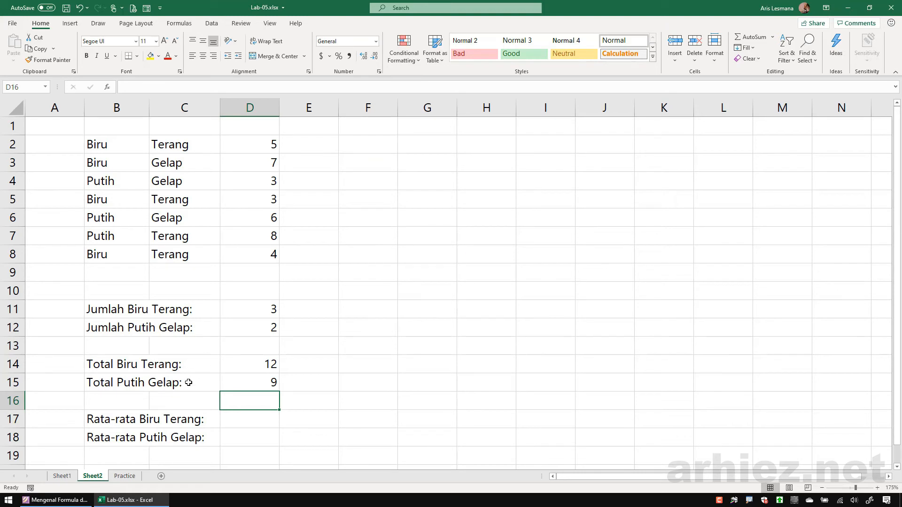
# - Start an AVERAGEIFS formula in cell D17 beside Rata-rata Biru Terang, with D2:D8 as the average range
pyautogui.click(239, 420)
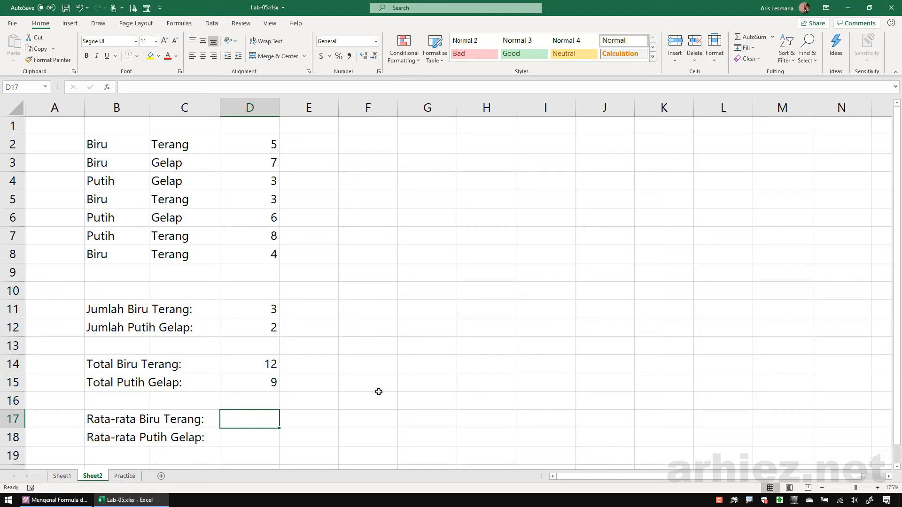
pyautogui.write('=av')
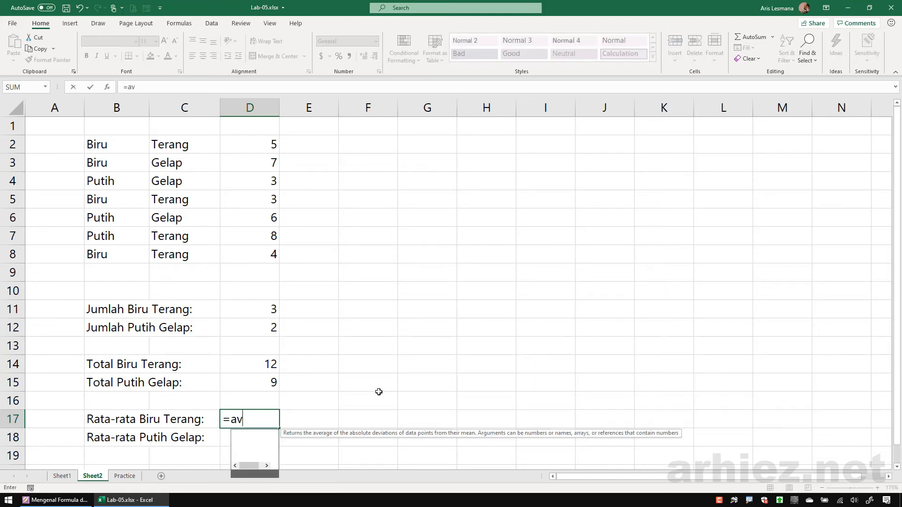
pyautogui.write('erageif')
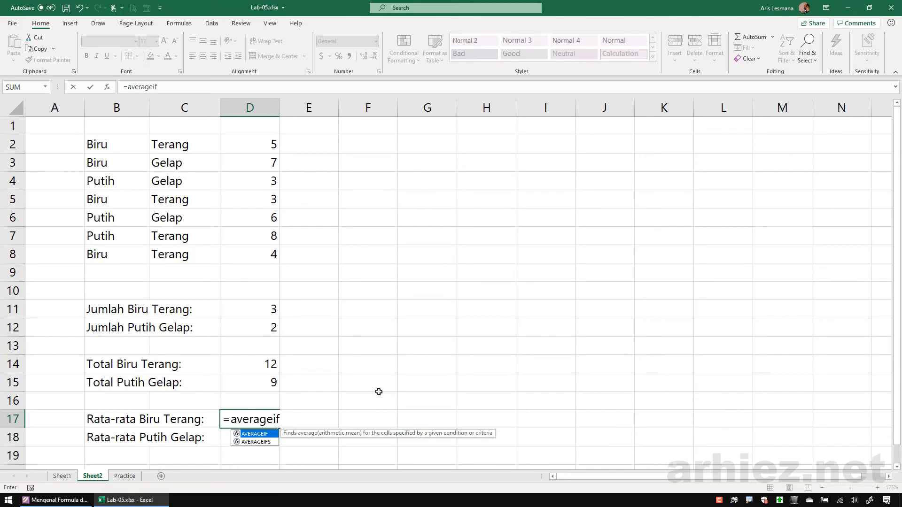
pyautogui.press('Down')
pyautogui.press('Tab')
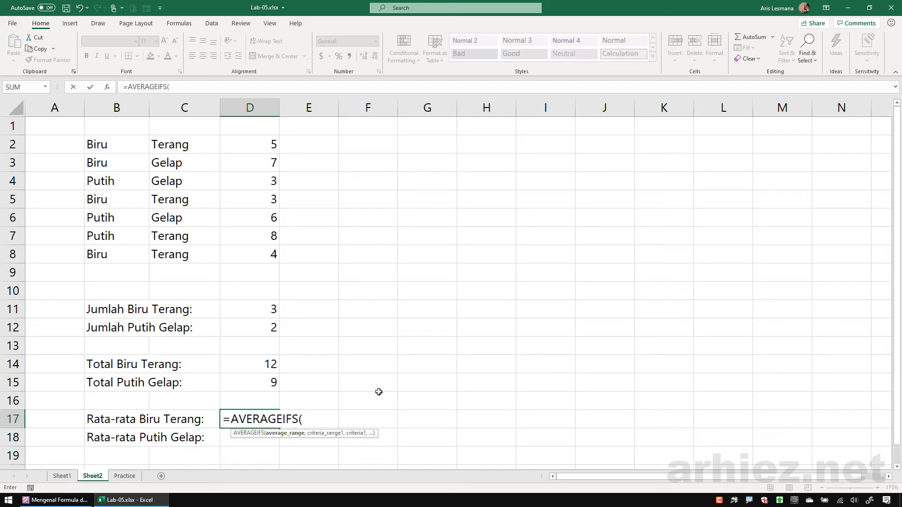
pyautogui.moveTo(248, 144); pyautogui.dragTo(239, 253)
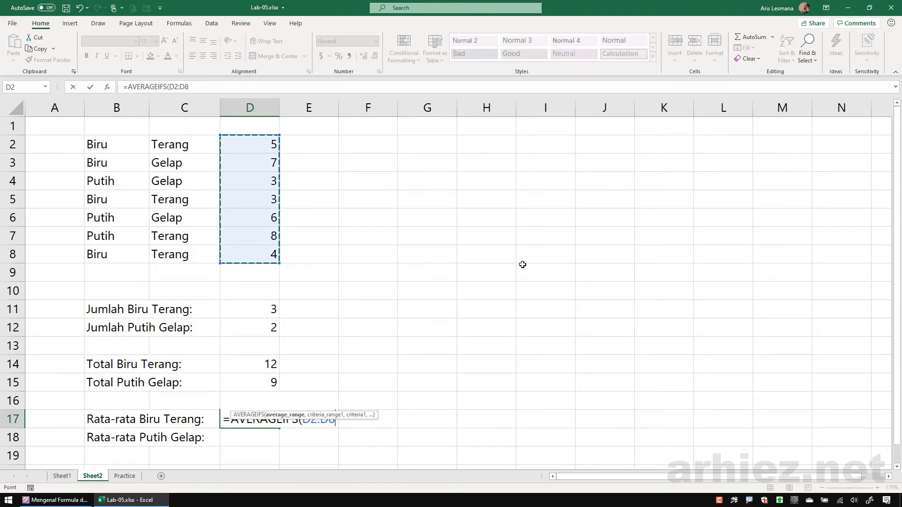
pyautogui.write(',')
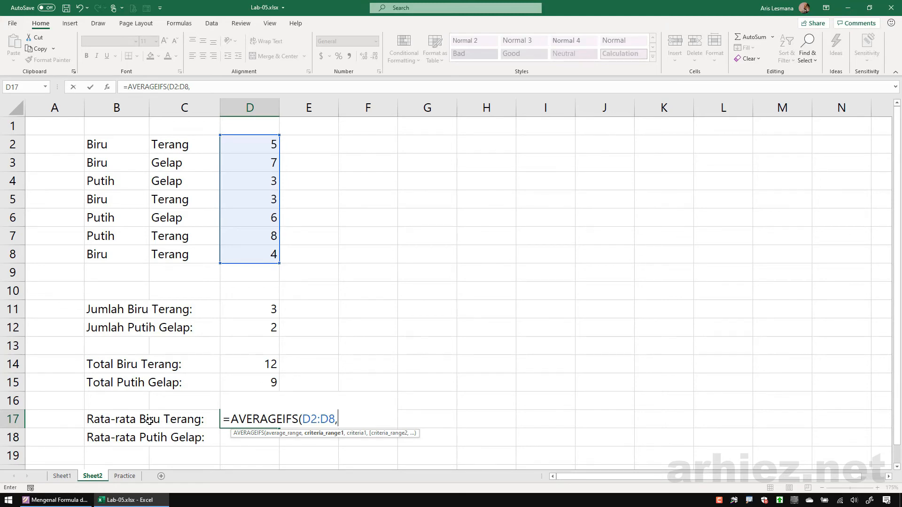
# - Add the first AVERAGEIFS condition in D17, using B2:B8 as the criteria range and "biru" as the criterion
pyautogui.moveTo(112, 143); pyautogui.dragTo(116, 254)
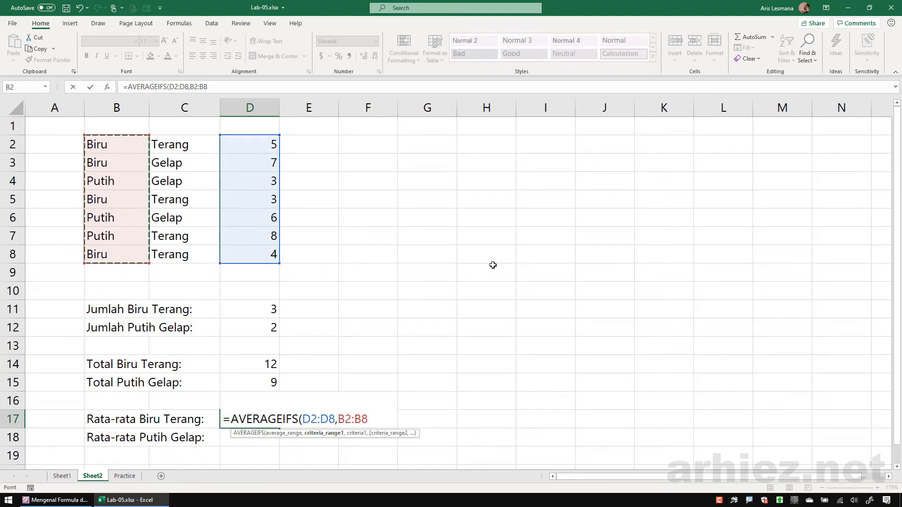
pyautogui.write(',"biru')
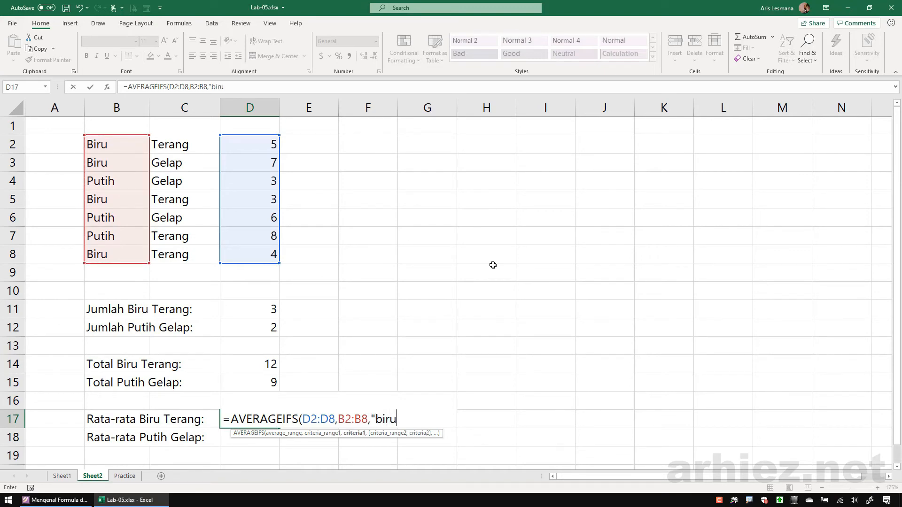
pyautogui.write('",')
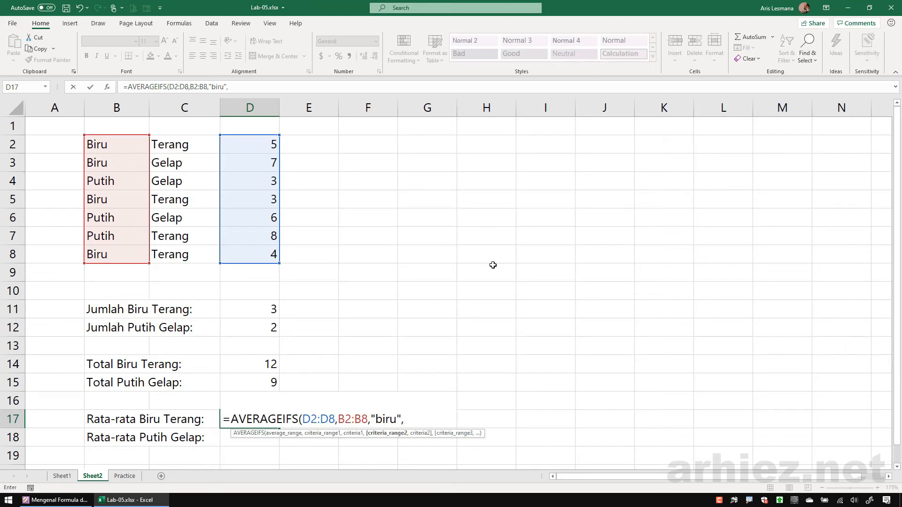
# - Complete the D17 AVERAGEIFS formula with a second condition, using C2:C8 as the criteria range and "terang" as the criterion
pyautogui.moveTo(181, 143); pyautogui.dragTo(181, 257)
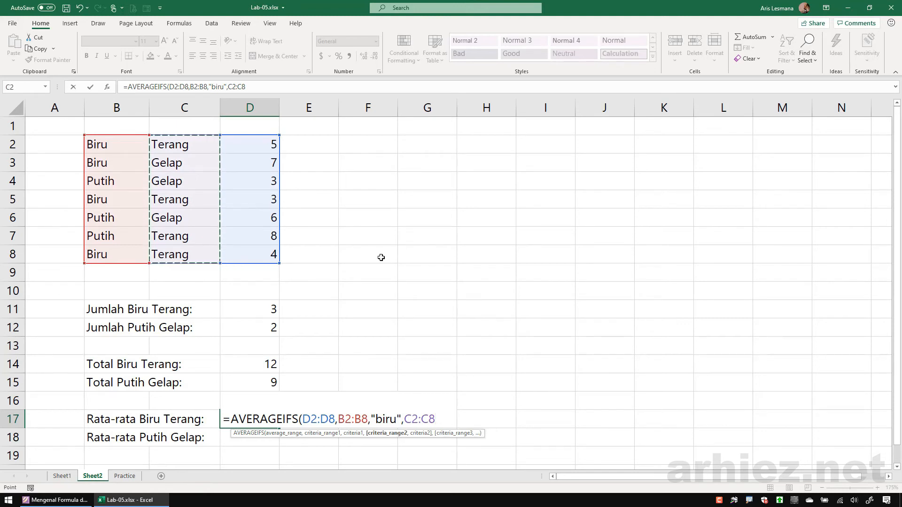
pyautogui.write(',')
pyautogui.write('"')
pyautogui.write('teran')
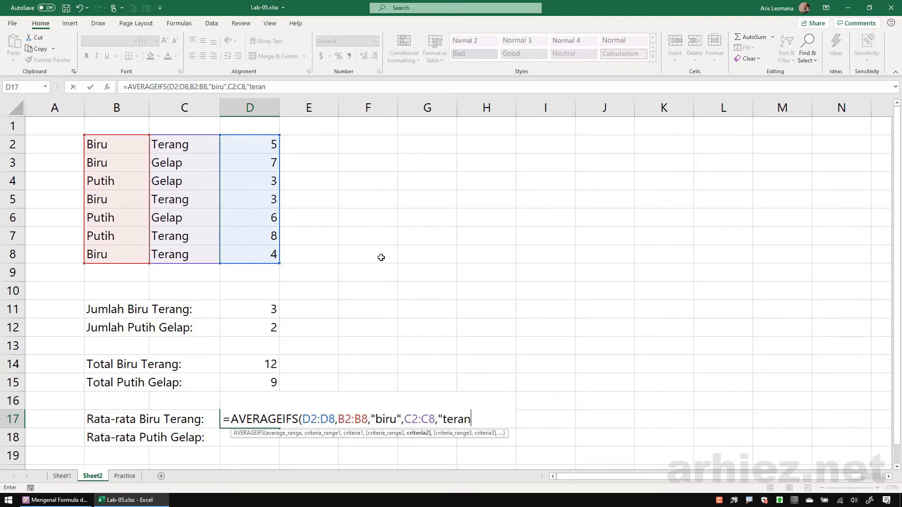
pyautogui.write('g")')
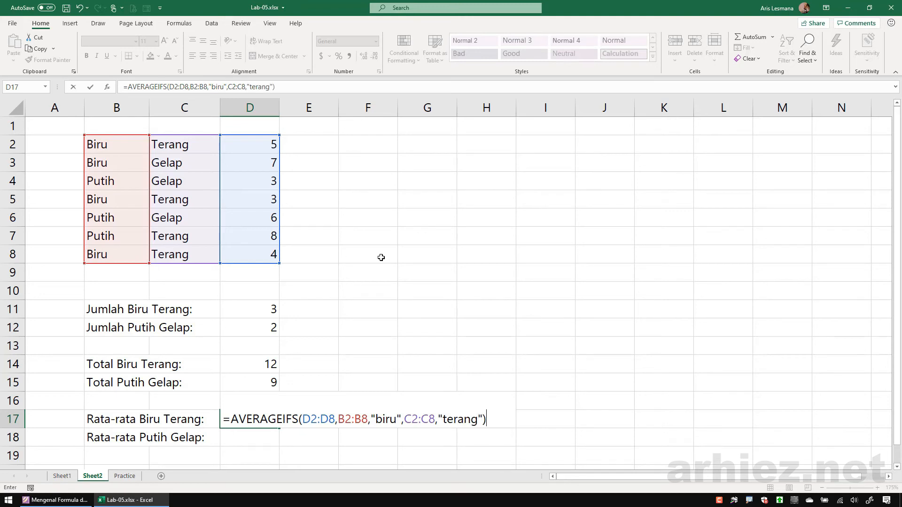
pyautogui.press('Return')
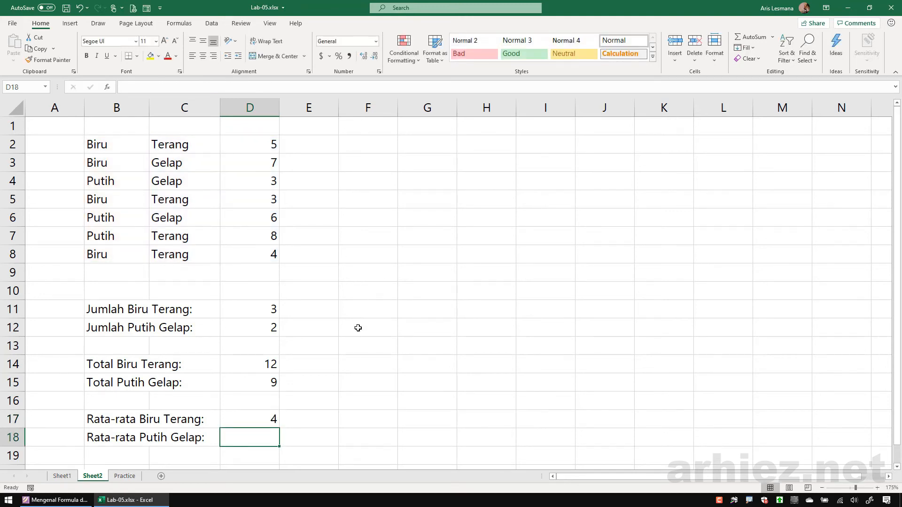
pyautogui.click(250, 420)
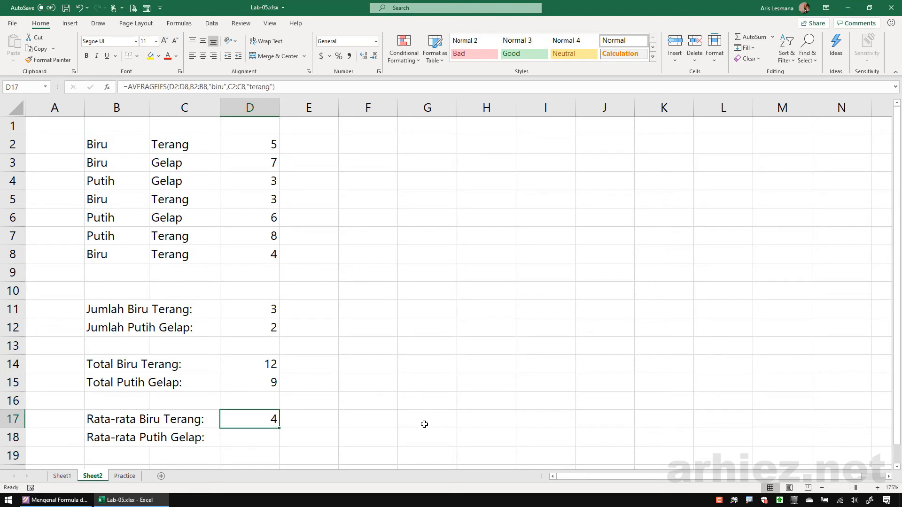
# - Start an AVERAGEIFS formula in cell D18 beside Rata-rata Putih Gelap, with D2:D8 as the average range
pyautogui.click(261, 437)
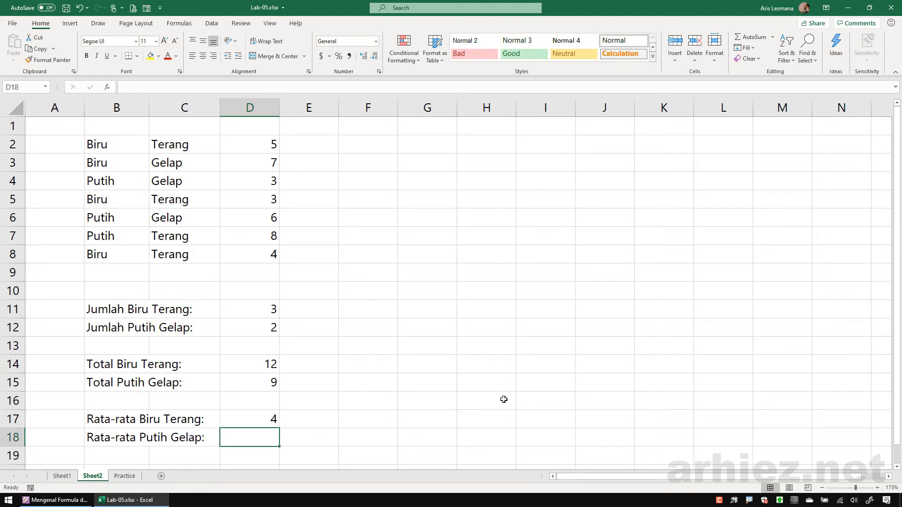
pyautogui.write('=average')
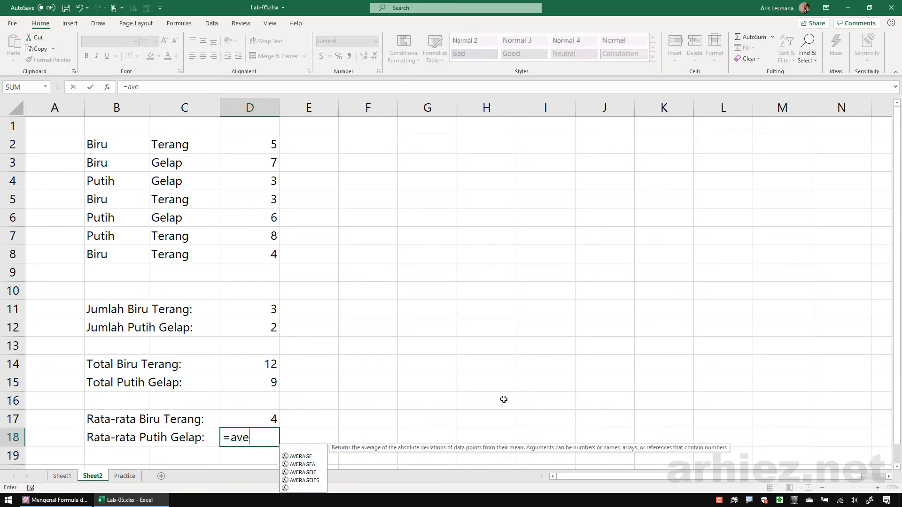
pyautogui.press('Down')
pyautogui.press('Down')
pyautogui.press('Down')
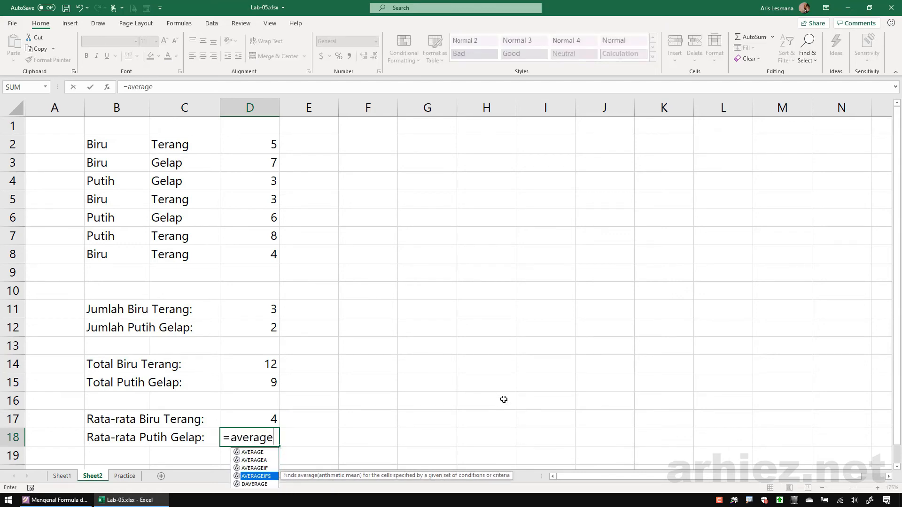
pyautogui.press('Tab')
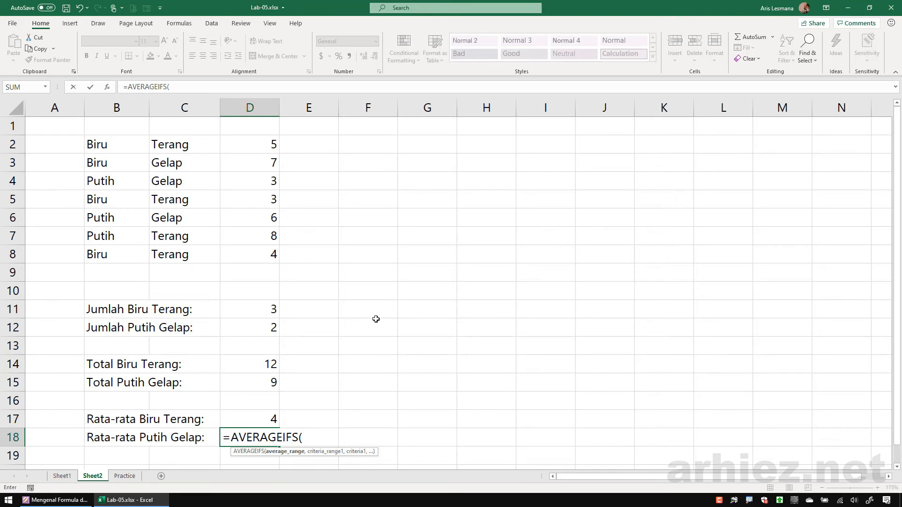
pyautogui.moveTo(261, 144); pyautogui.dragTo(256, 254)
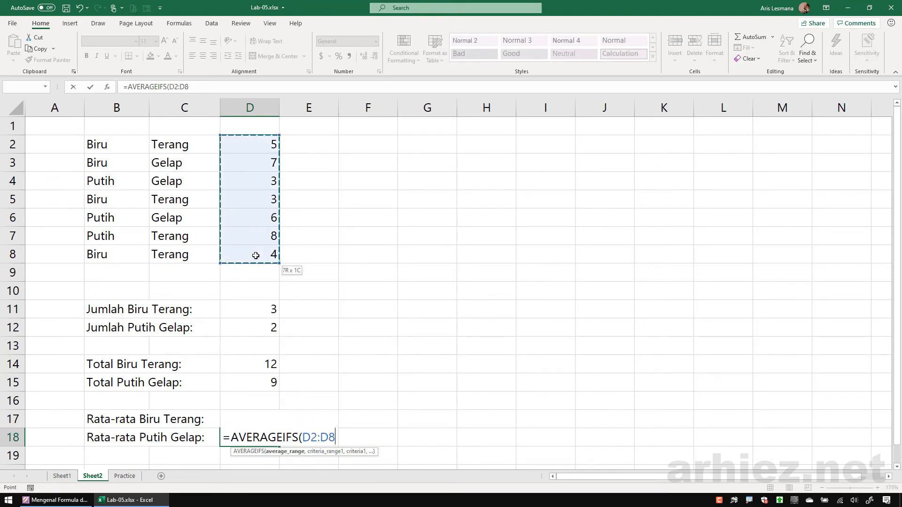
pyautogui.write(',')
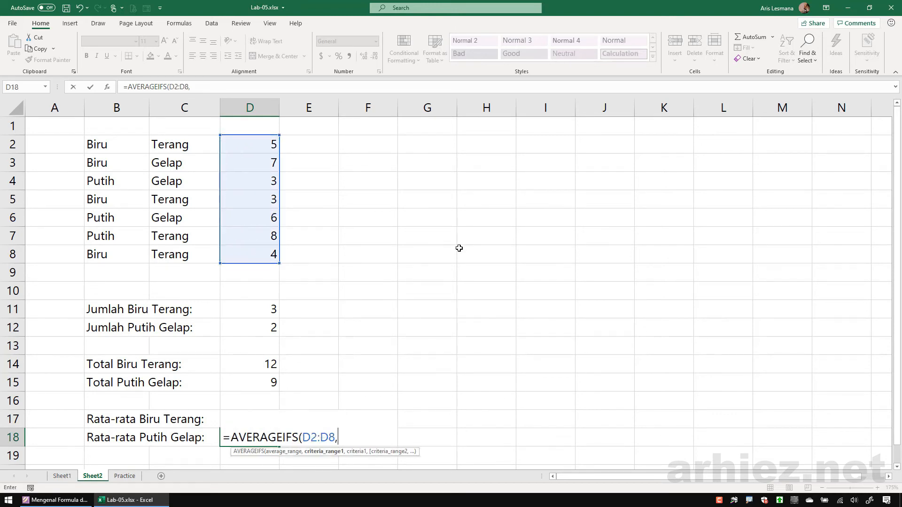
# - Add the first AVERAGEIFS condition in D18, using B2:B8 as the criteria range and "putih" as the criterion
pyautogui.moveTo(115, 145); pyautogui.dragTo(113, 256)
pyautogui.write(',"')
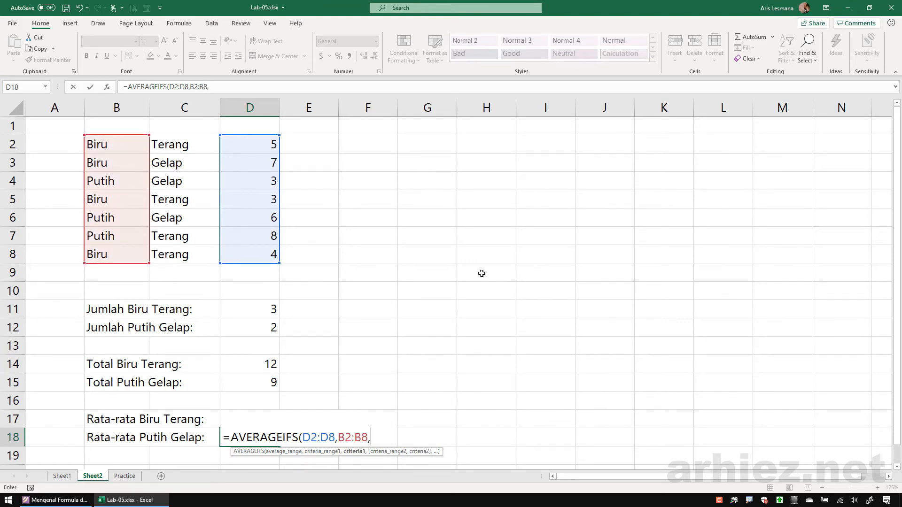
pyautogui.write('putih')
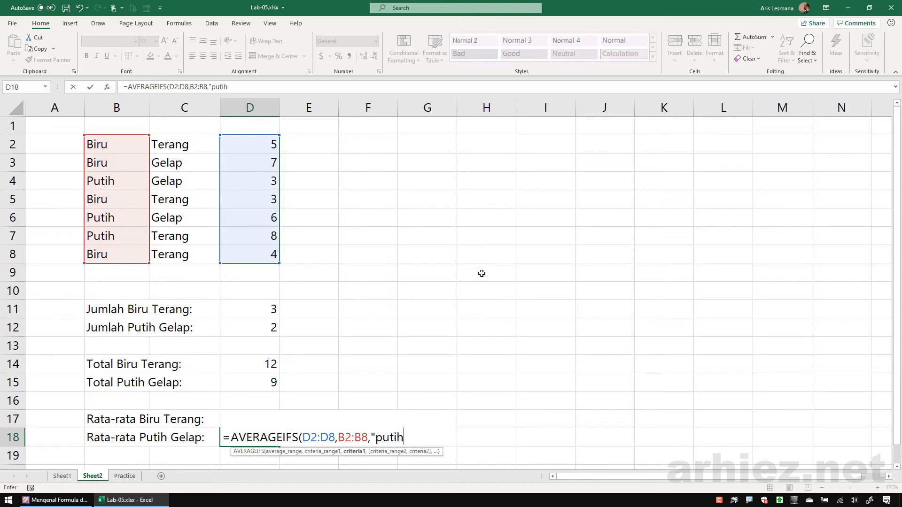
pyautogui.write('",')
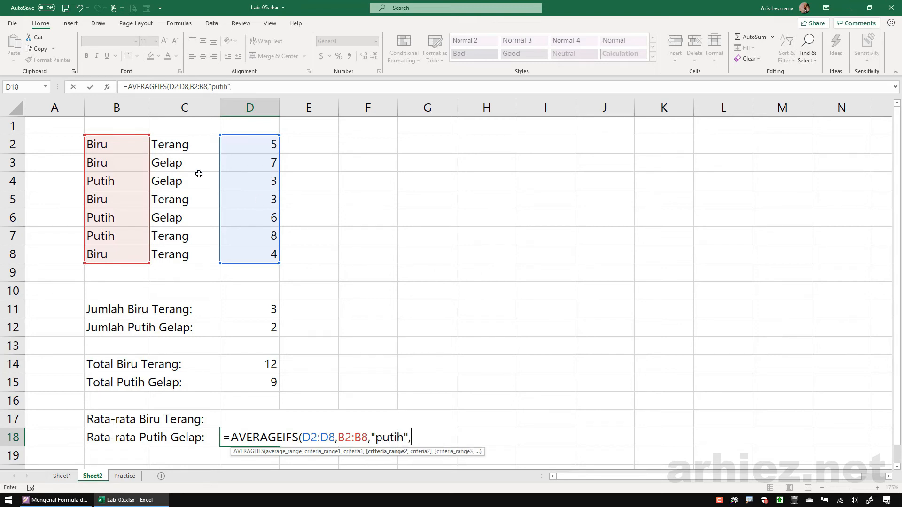
# - Complete the D18 AVERAGEIFS formula with a second condition, C2:C8 equal to "gelap", making sure the criterion has its closing quotation mark
pyautogui.moveTo(177, 144); pyautogui.dragTo(169, 257)
pyautogui.write(',"gelap)')
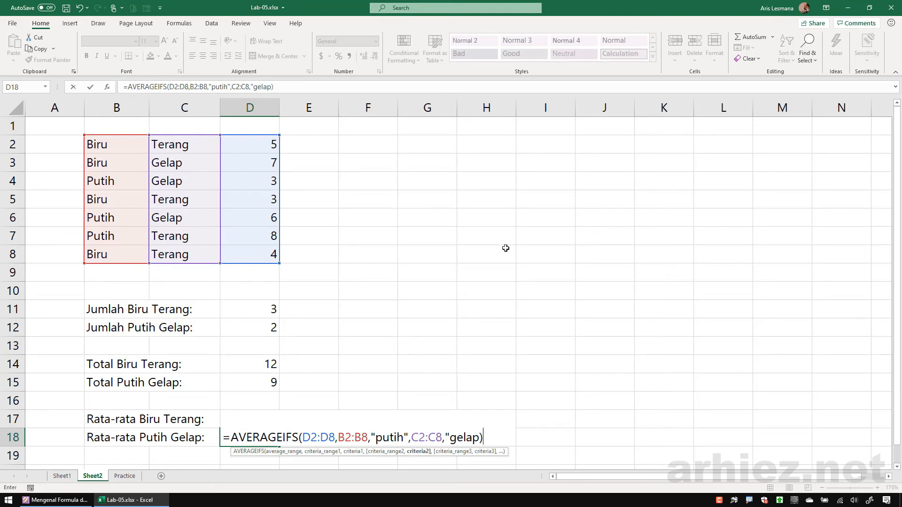
pyautogui.press('Return')
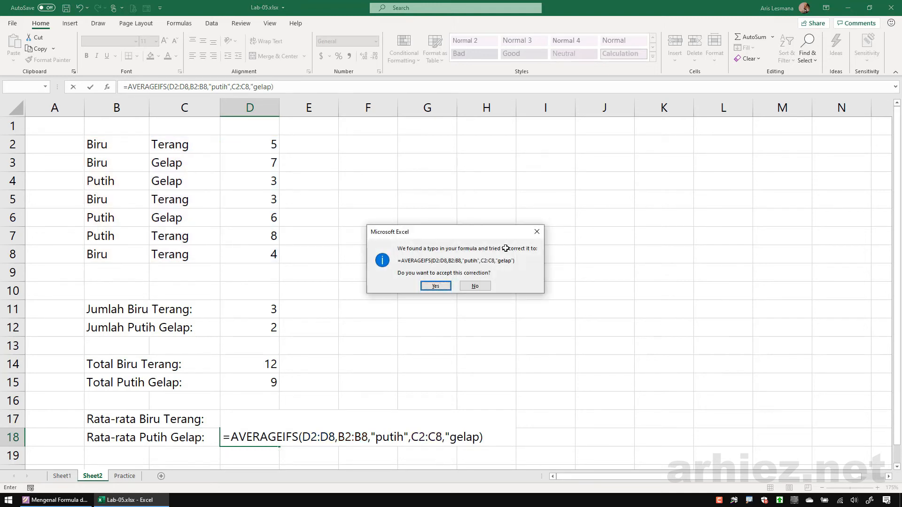
pyautogui.press('Escape')
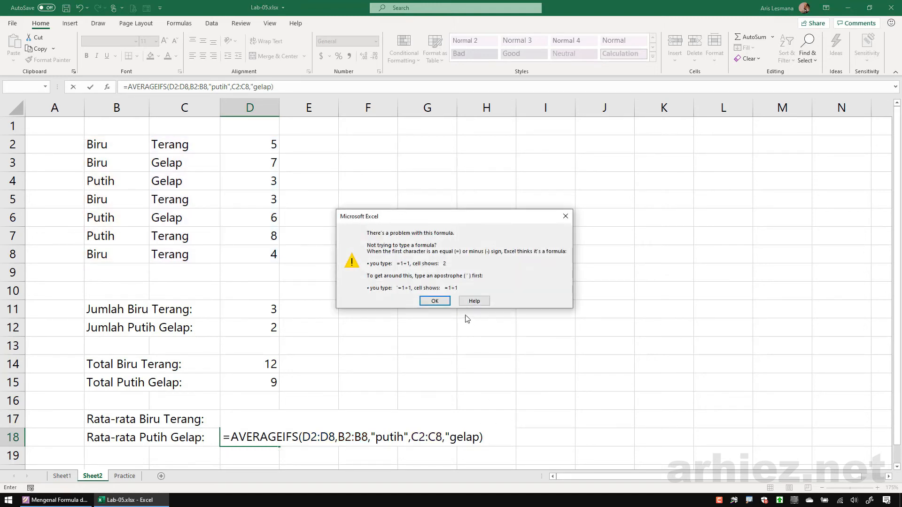
pyautogui.click(434, 301)
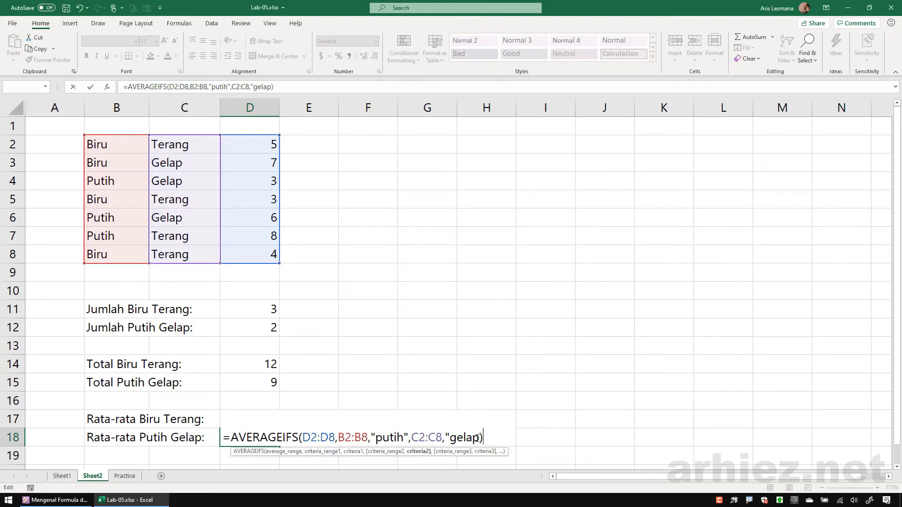
pyautogui.press('Left')
pyautogui.write('"')
pyautogui.press('Return')
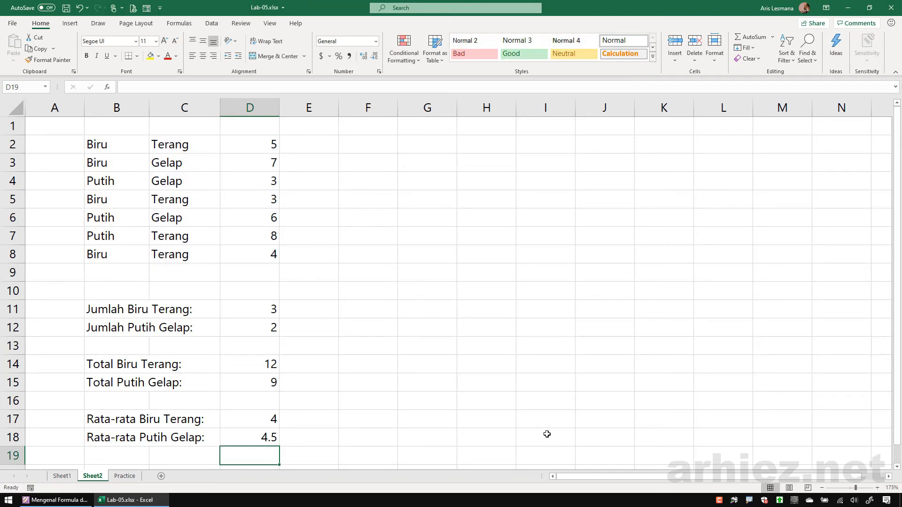
pyautogui.click(266, 437)
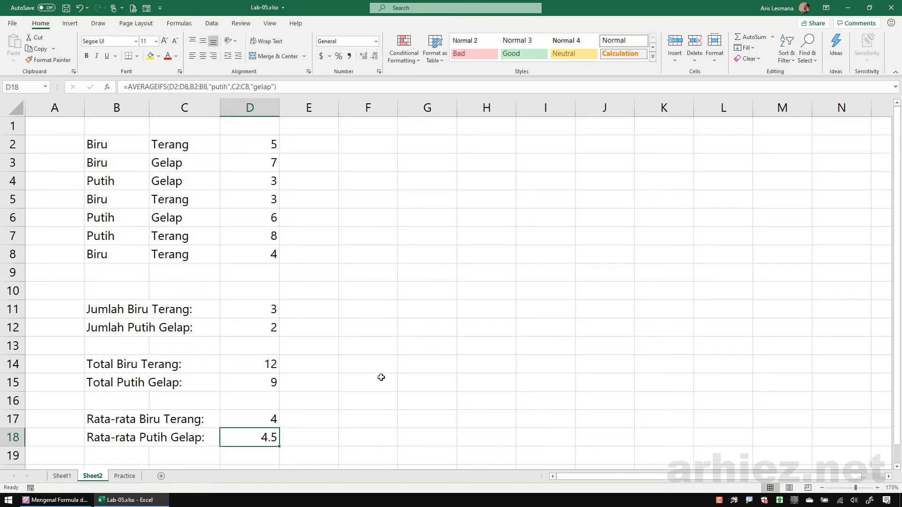
# - Switch to the presentation in Foxit Phantom and review the slide on COUNTIFS, SUMIFS and AVERAGEIFS with multiple criteria
pyautogui.click(67, 499)
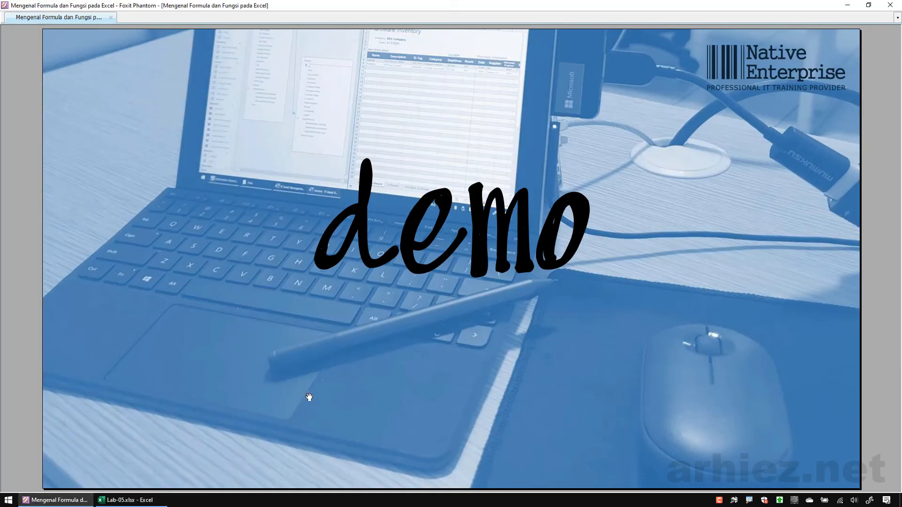
pyautogui.scroll(-1, 309, 398)
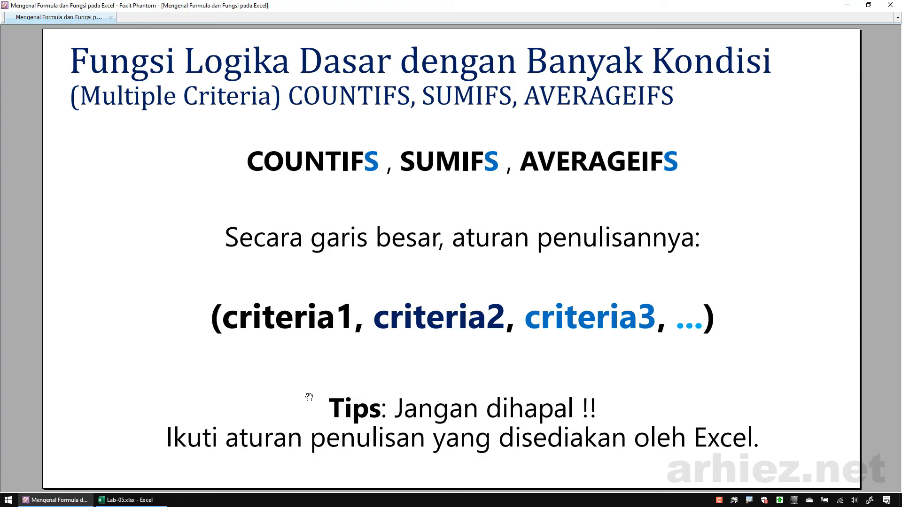
pyautogui.scroll(-1, 309, 397)
# - Return to Lab-05.xlsx in Excel and examine the Tgl Order and Segmen columns on the Practice sheet
pyautogui.click(129, 501)
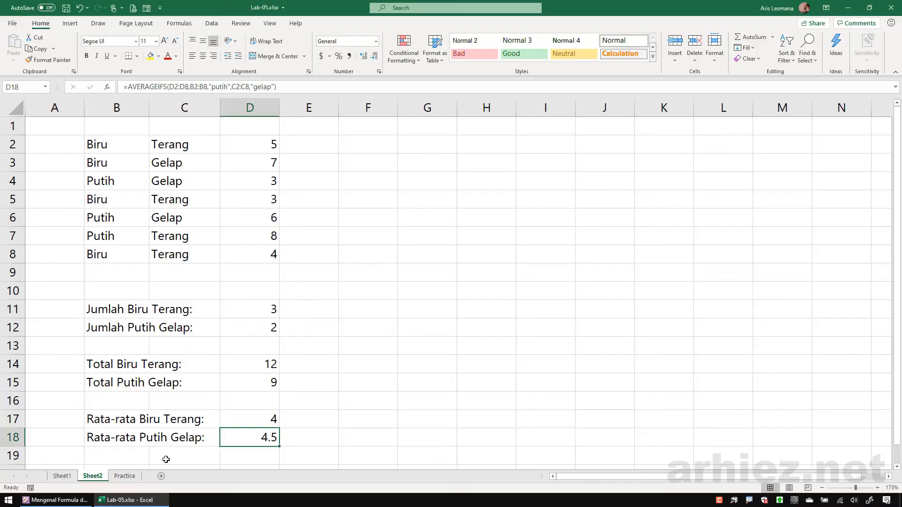
pyautogui.click(125, 476)
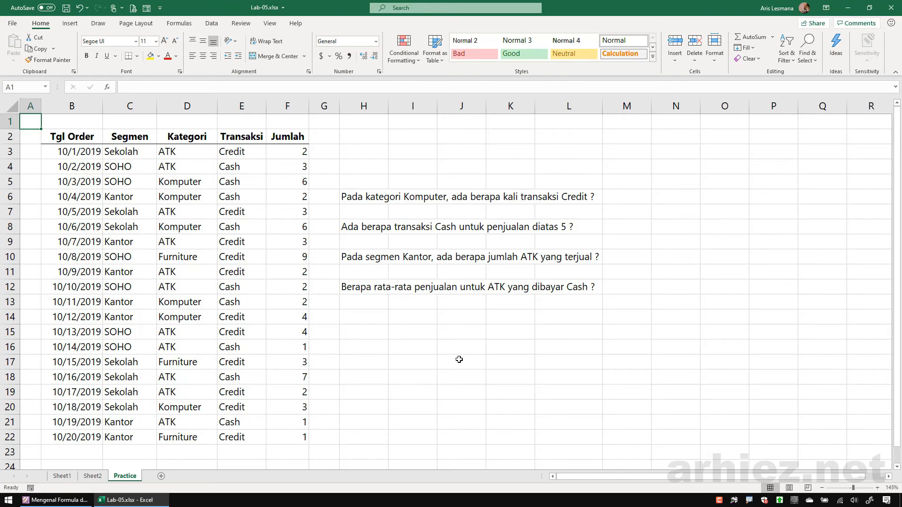
pyautogui.click(84, 149)
pyautogui.moveTo(75, 151); pyautogui.dragTo(80, 362)
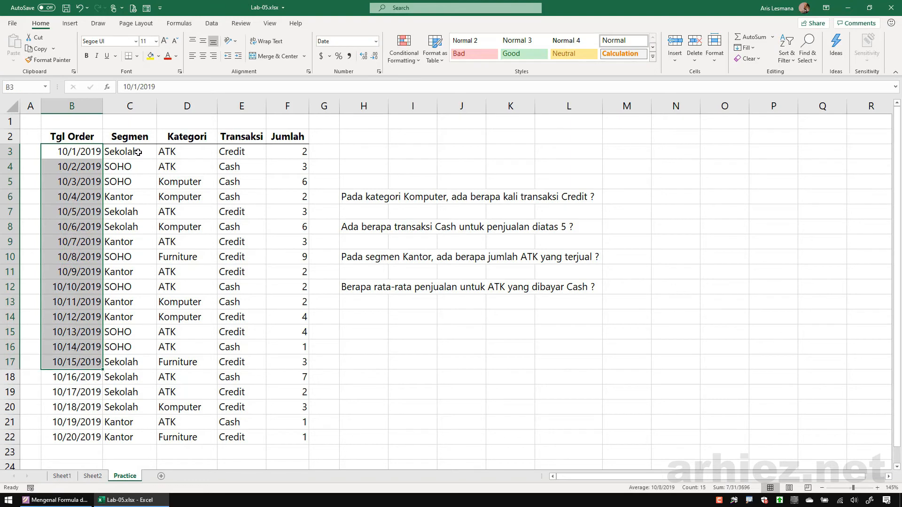
pyautogui.moveTo(137, 151); pyautogui.dragTo(141, 286)
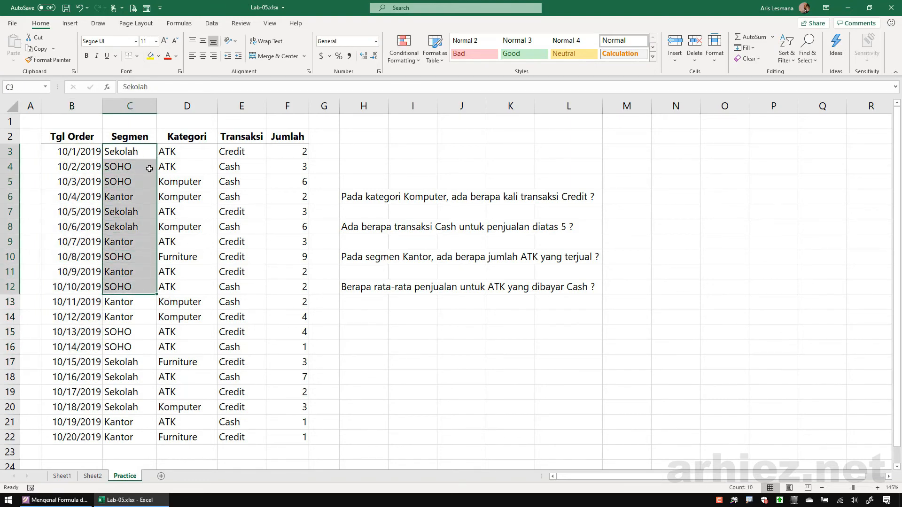
pyautogui.click(140, 152)
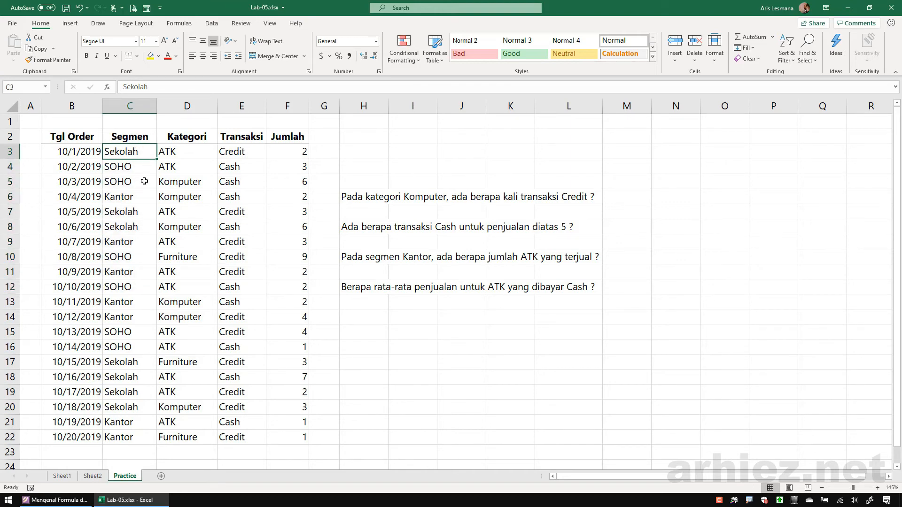
pyautogui.click(136, 168)
pyautogui.click(136, 185)
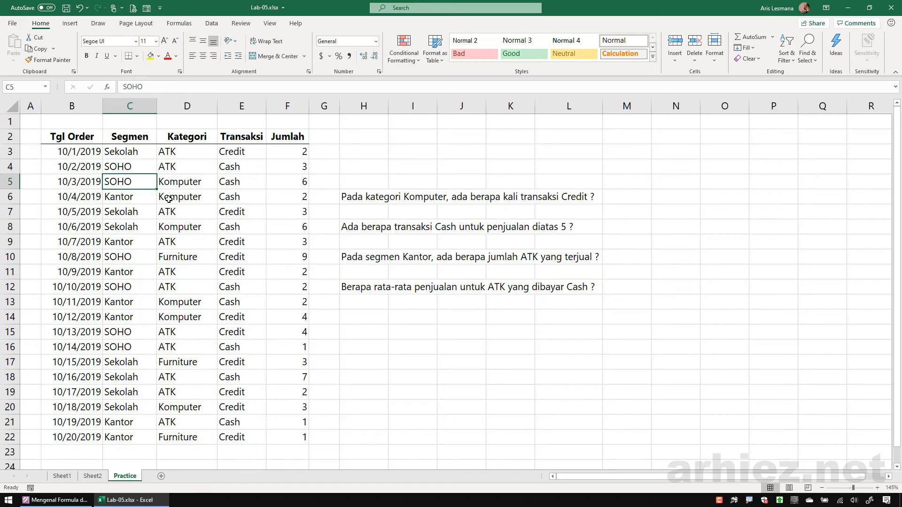
pyautogui.click(134, 199)
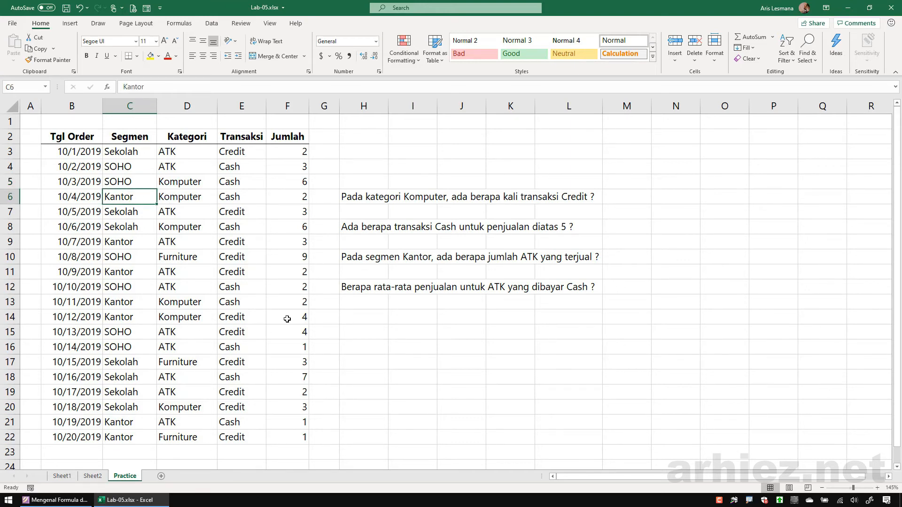
# - Examine the different entries in the Kategori and Transaksi columns of the Practice sheet
pyautogui.click(188, 141)
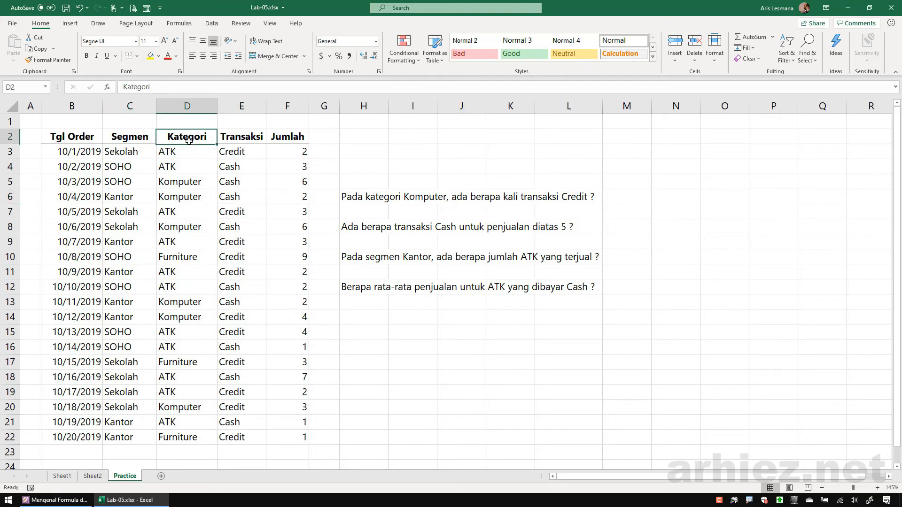
pyautogui.click(188, 153)
pyautogui.click(185, 168)
pyautogui.click(184, 186)
pyautogui.click(183, 198)
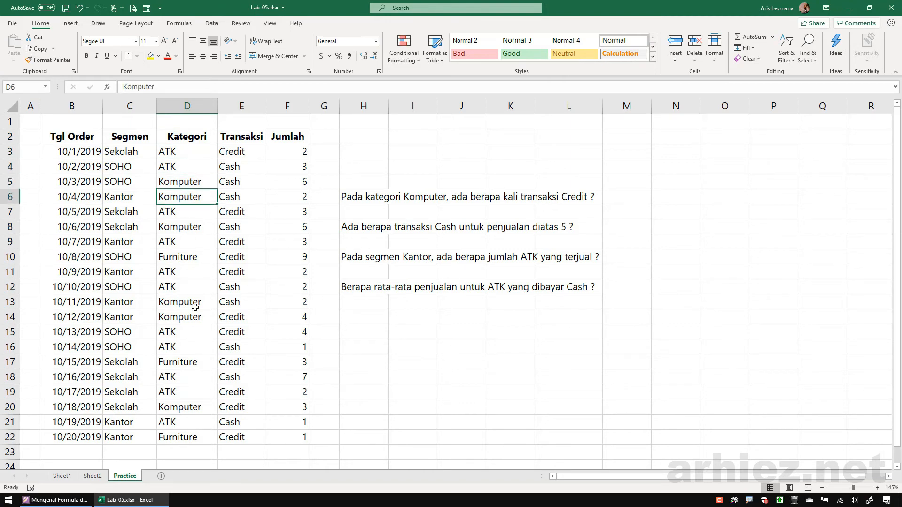
pyautogui.click(188, 364)
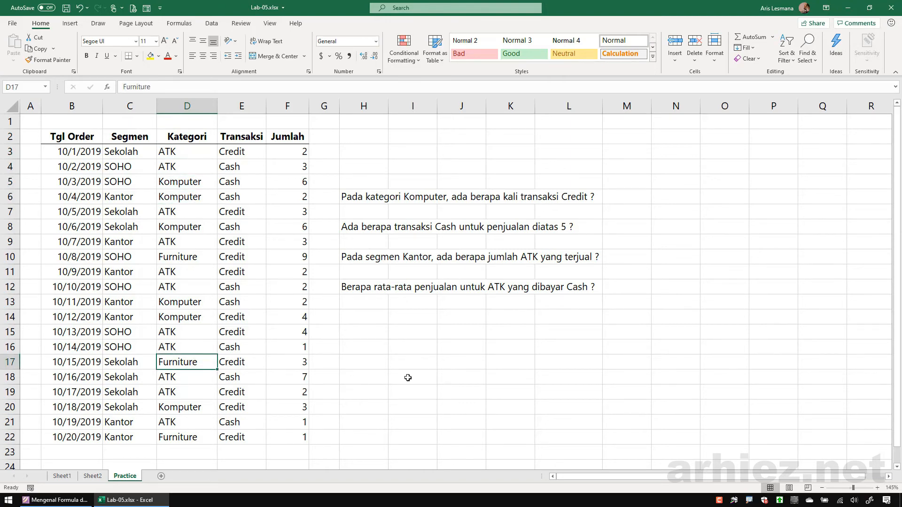
pyautogui.click(239, 152)
pyautogui.click(239, 167)
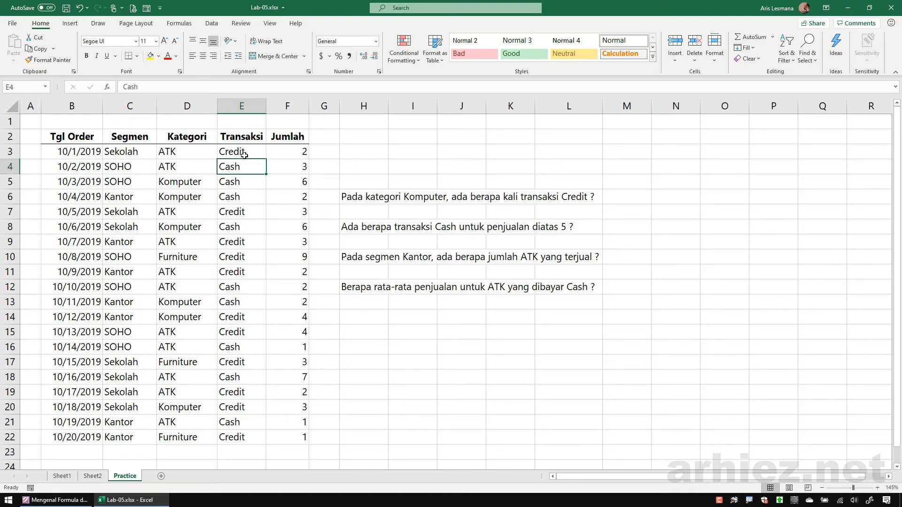
pyautogui.click(244, 152)
pyautogui.click(242, 168)
# - Examine the orders in rows 3 and 4 of the Practice sheet field by field and the extent of the table B2:F22
pyautogui.click(125, 152)
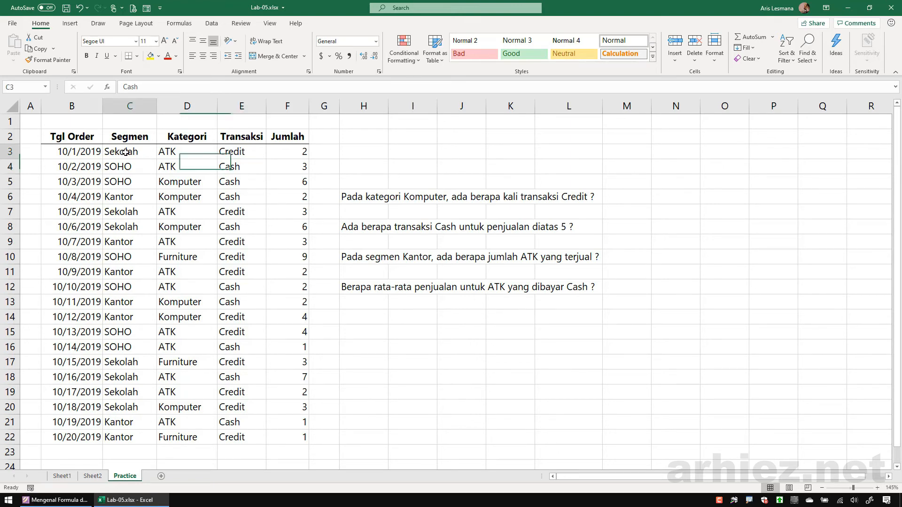
pyautogui.click(182, 151)
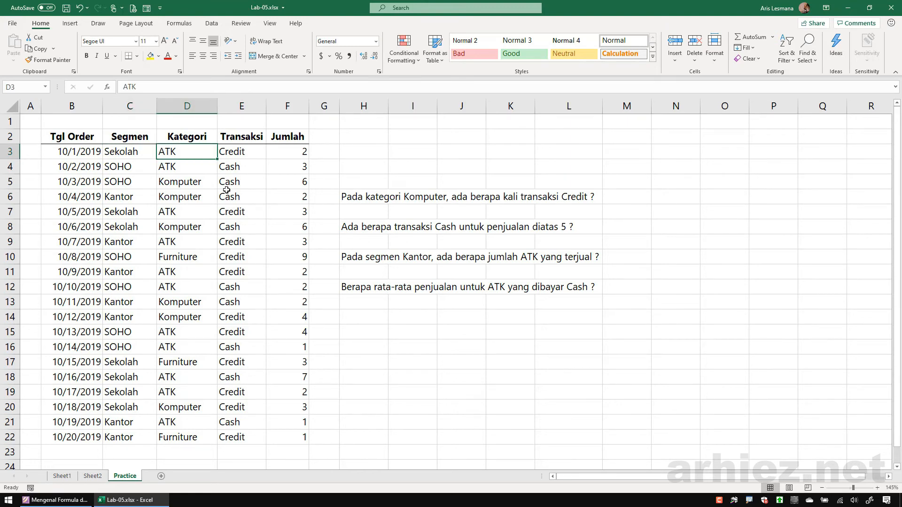
pyautogui.click(247, 150)
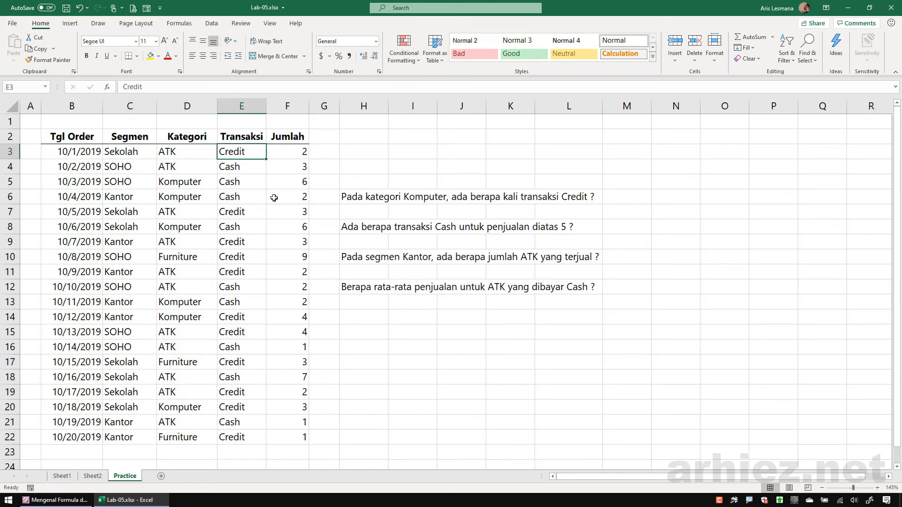
pyautogui.click(295, 146)
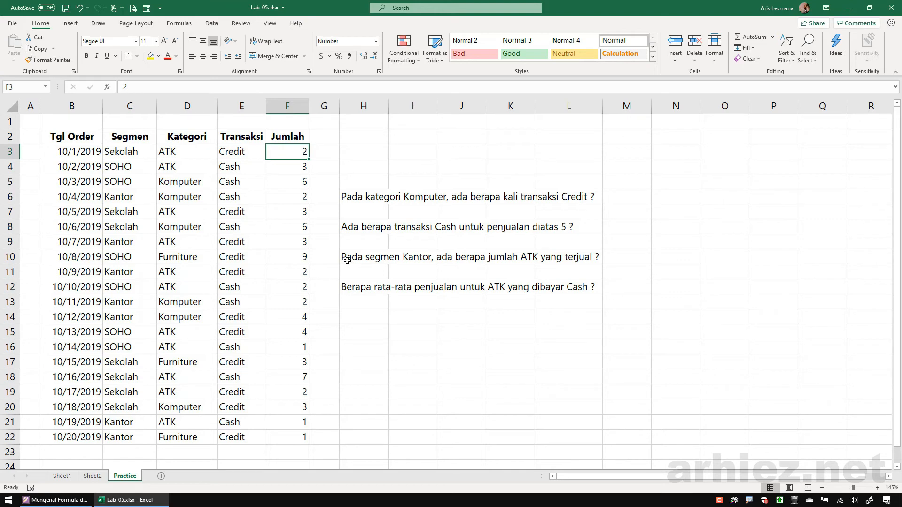
pyautogui.click(88, 167)
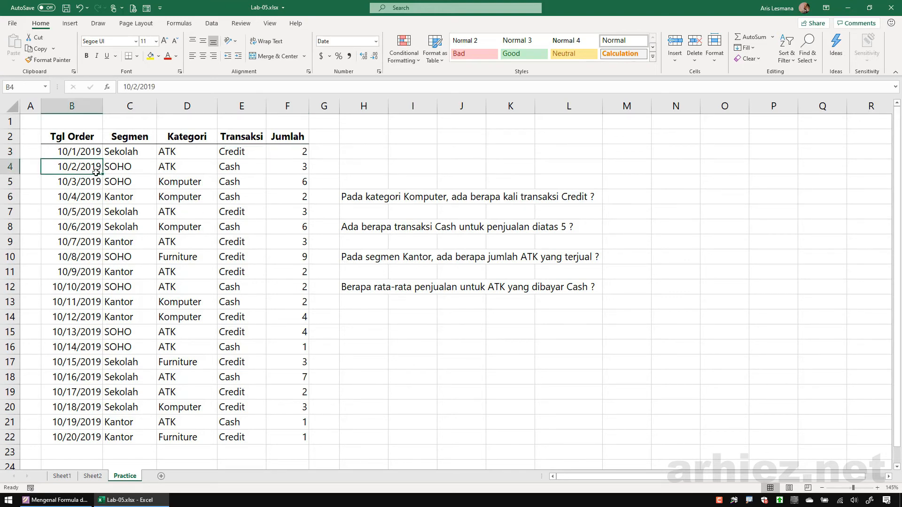
pyautogui.click(132, 168)
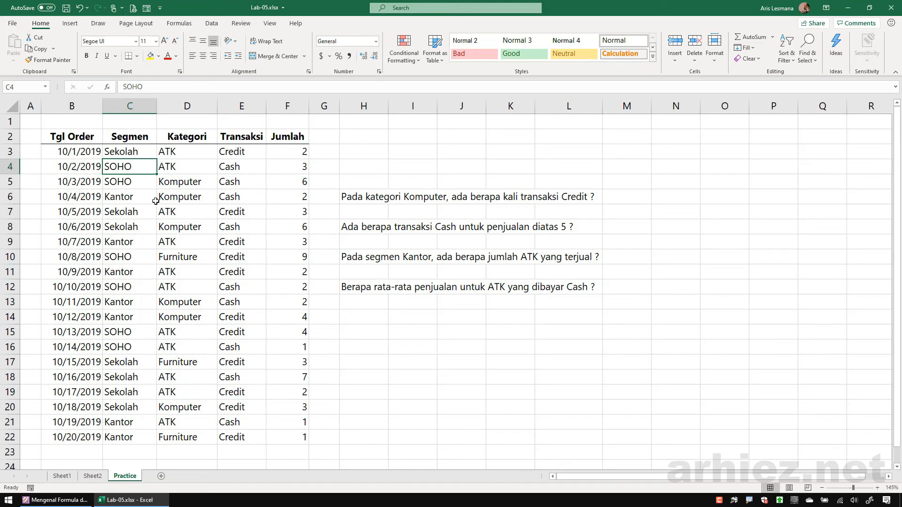
pyautogui.click(181, 167)
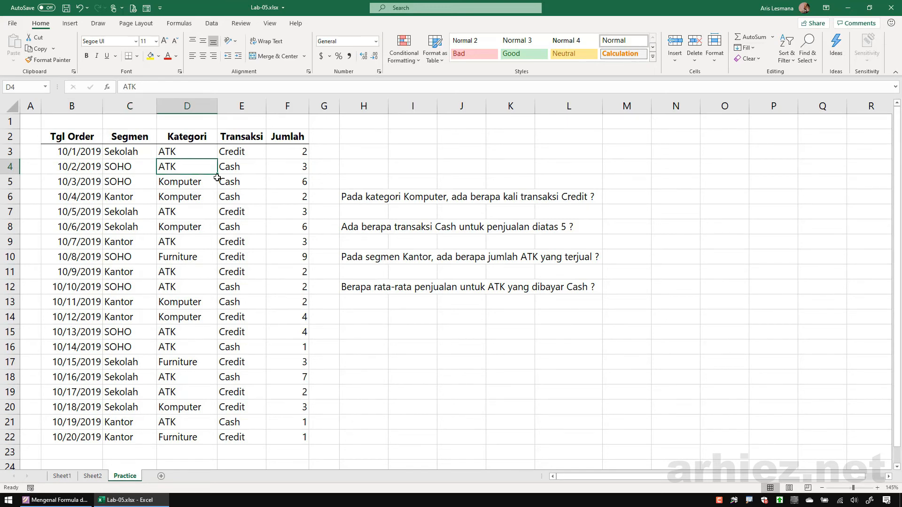
pyautogui.click(241, 168)
pyautogui.click(290, 167)
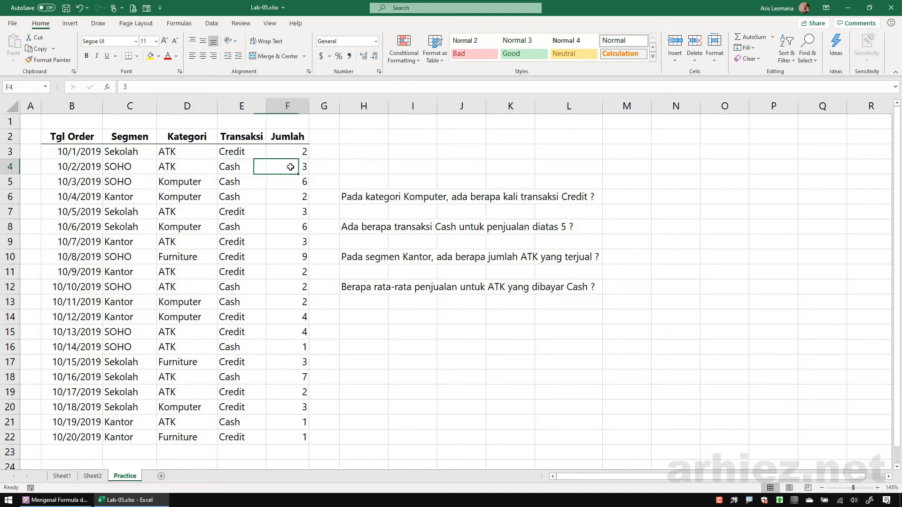
pyautogui.click(430, 331)
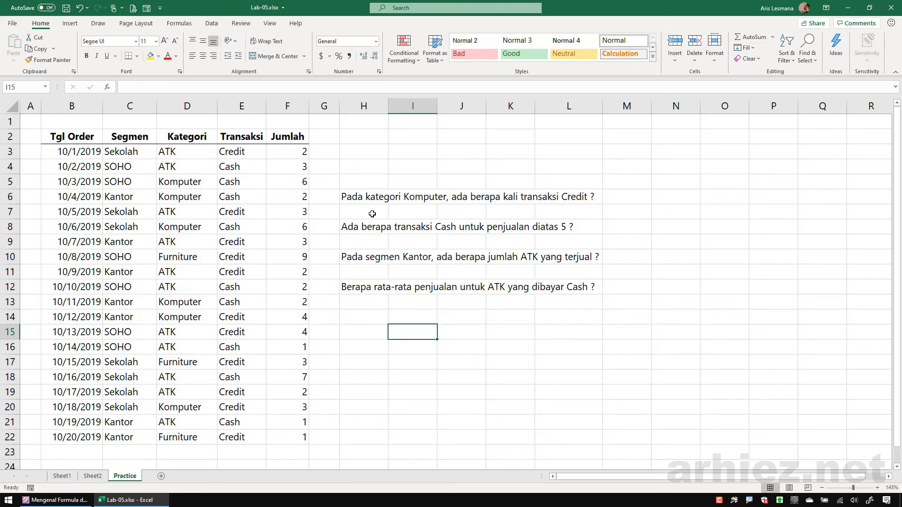
pyautogui.moveTo(89, 136); pyautogui.dragTo(284, 433)
pyautogui.click(417, 387)
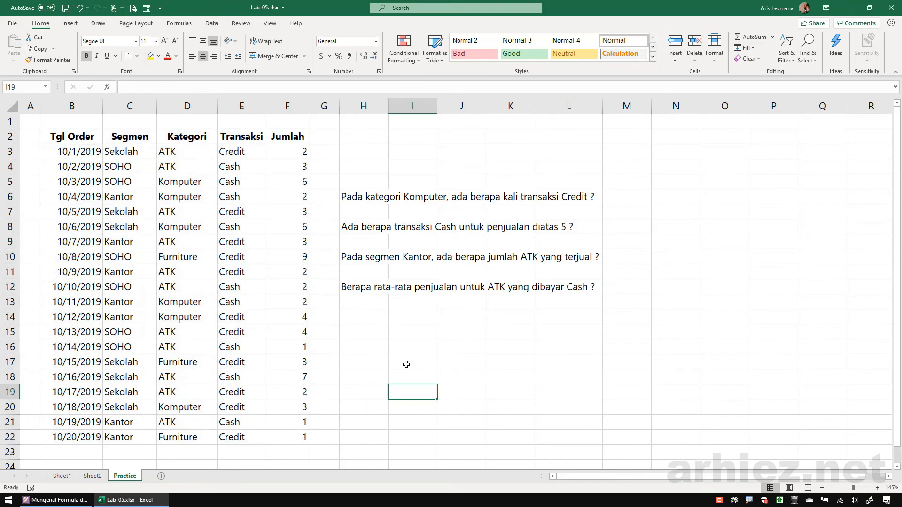
# - Review the H6 question about Credit transactions in the Komputer category, framing it in red and annotating it with the word "count"
pyautogui.click(358, 199)
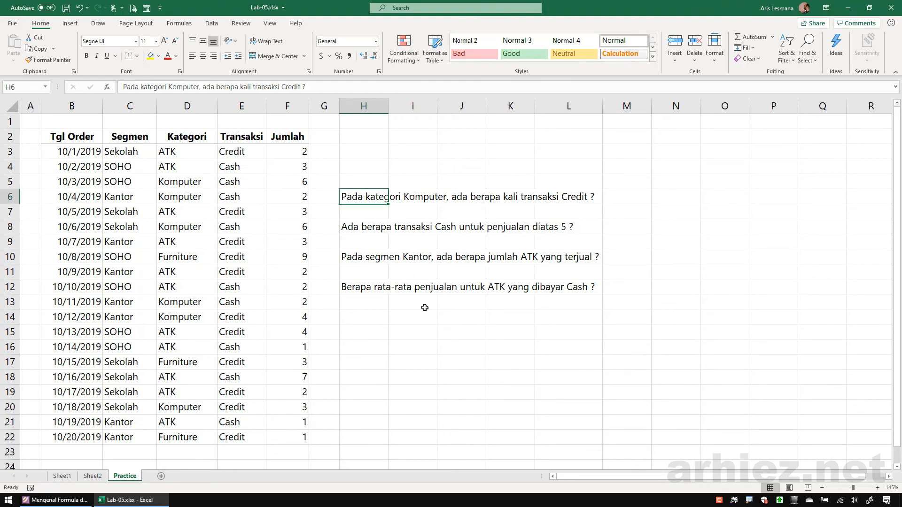
pyautogui.moveTo(333, 177); pyautogui.dragTo(621, 215)
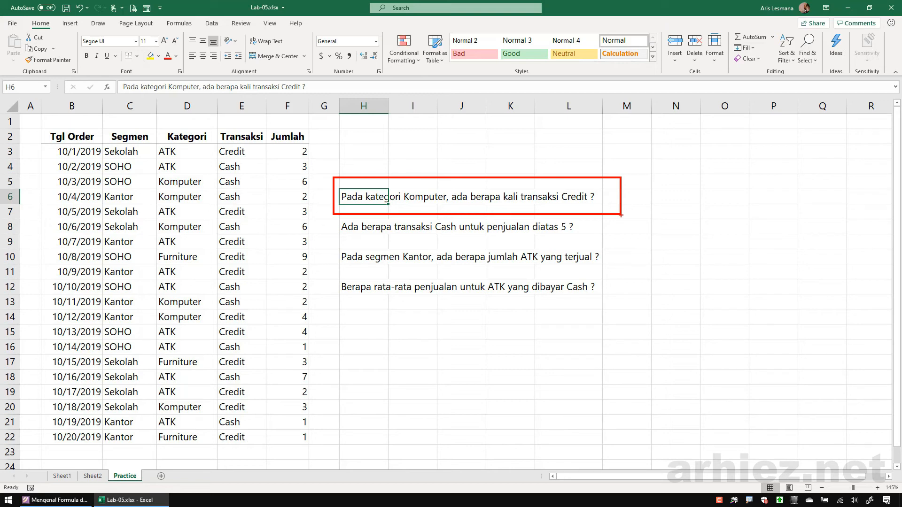
pyautogui.moveTo(533, 146)
pyautogui.mouseDown()
pyautogui.moveTo(517, 149)
pyautogui.moveTo(533, 163)
pyautogui.mouseUp()
pyautogui.moveTo(545, 145)
pyautogui.mouseDown()
pyautogui.moveTo(541, 158)
pyautogui.moveTo(544, 147)
pyautogui.mouseUp()
pyautogui.moveTo(568, 145)
pyautogui.mouseDown()
pyautogui.moveTo(566, 162)
pyautogui.moveTo(579, 163)
pyautogui.mouseUp()
pyautogui.moveTo(589, 146); pyautogui.dragTo(611, 165)
pyautogui.moveTo(629, 129)
pyautogui.mouseDown()
pyautogui.moveTo(639, 167)
pyautogui.moveTo(642, 145)
pyautogui.mouseUp()
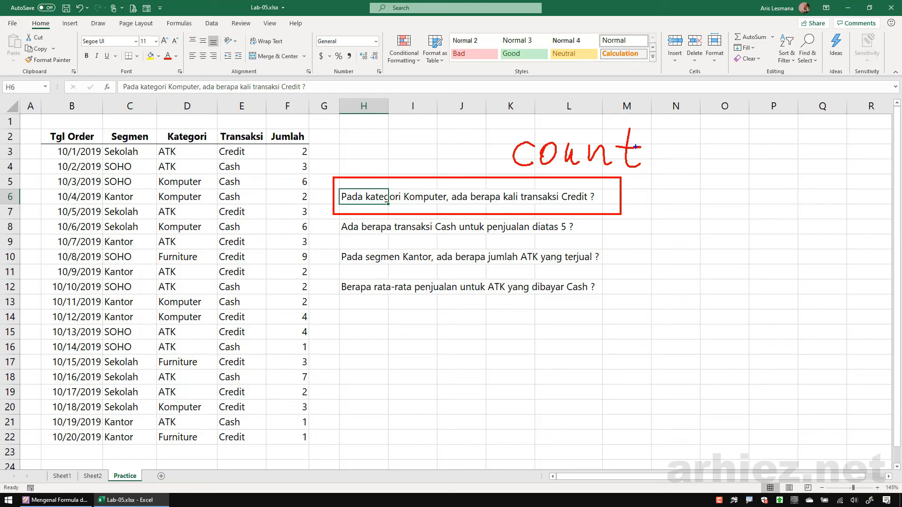
# - Mark Komputer with the Kategori column as condition 1 and Credit with the Transaksi column as condition 2, and clear the annotations
pyautogui.moveTo(442, 178)
pyautogui.mouseDown()
pyautogui.moveTo(428, 173)
pyautogui.moveTo(454, 180)
pyautogui.moveTo(436, 172)
pyautogui.mouseUp()
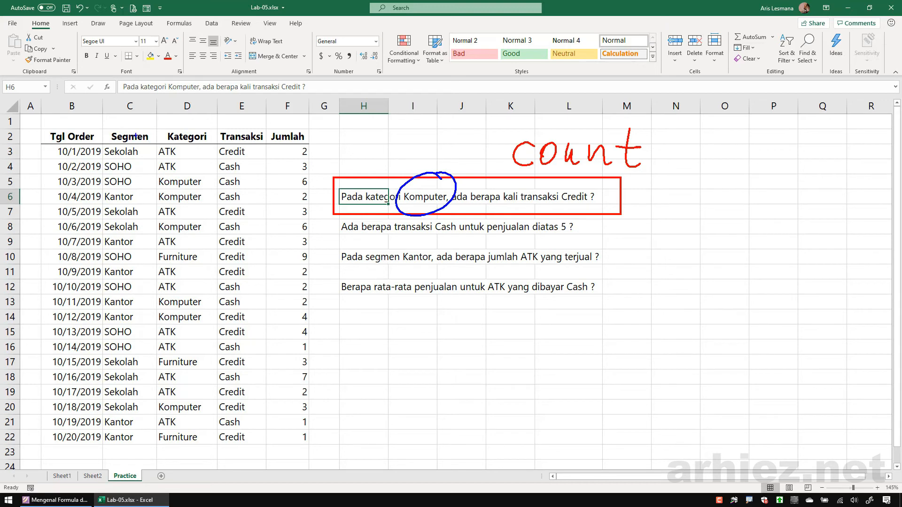
pyautogui.moveTo(207, 136)
pyautogui.mouseDown()
pyautogui.moveTo(135, 394)
pyautogui.moveTo(219, 155)
pyautogui.moveTo(197, 123)
pyautogui.mouseUp()
pyautogui.moveTo(423, 147); pyautogui.dragTo(429, 153)
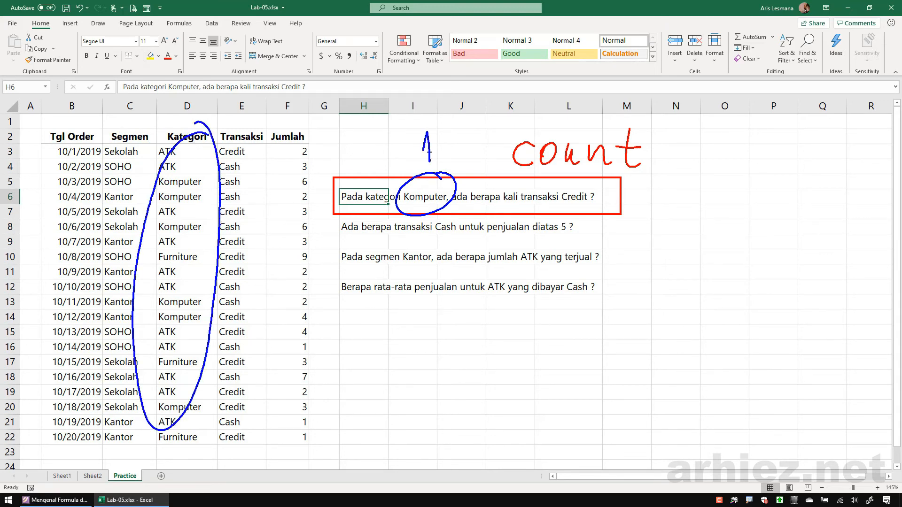
pyautogui.moveTo(180, 111)
pyautogui.mouseDown()
pyautogui.moveTo(181, 92)
pyautogui.moveTo(187, 133)
pyautogui.mouseUp()
pyautogui.moveTo(603, 182)
pyautogui.mouseDown()
pyautogui.moveTo(611, 207)
pyautogui.moveTo(612, 184)
pyautogui.mouseUp()
pyautogui.moveTo(610, 220)
pyautogui.mouseDown()
pyautogui.moveTo(604, 238)
pyautogui.moveTo(637, 241)
pyautogui.mouseUp()
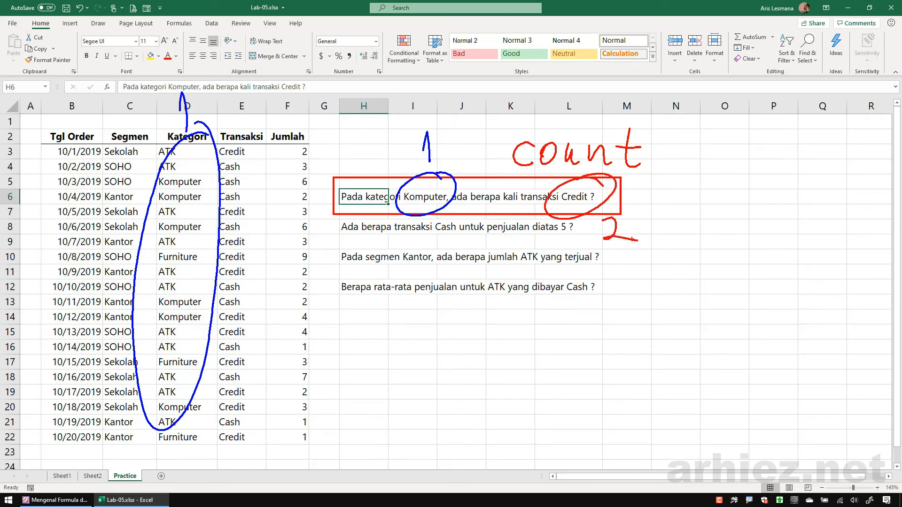
pyautogui.moveTo(261, 142)
pyautogui.mouseDown()
pyautogui.moveTo(230, 146)
pyautogui.moveTo(196, 430)
pyautogui.moveTo(264, 146)
pyautogui.moveTo(245, 129)
pyautogui.moveTo(297, 121)
pyautogui.mouseUp()
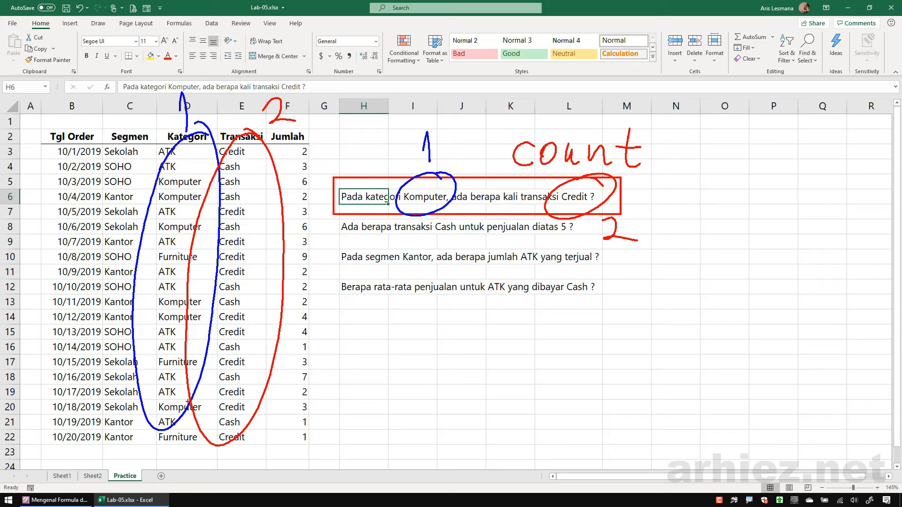
pyautogui.press('Escape')
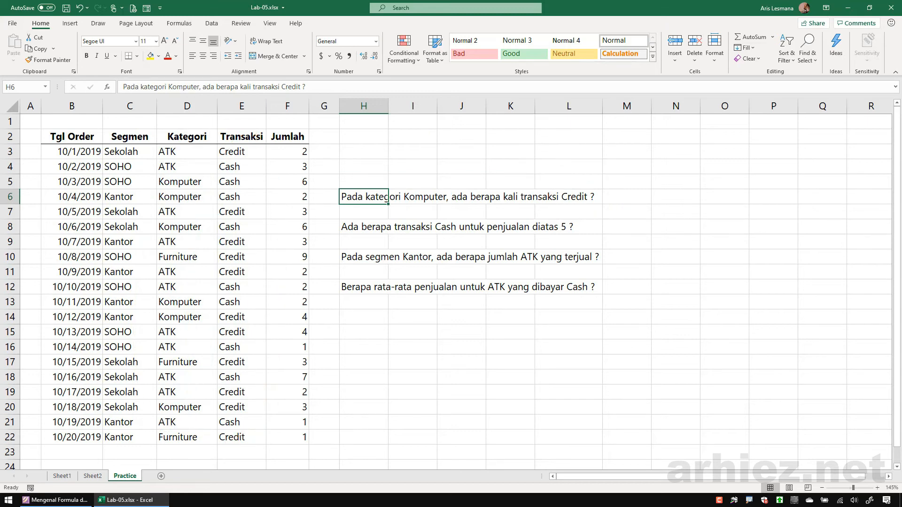
# - Start a COUNTIFS formula in M6 with the first condition, Kategori range D3:D22 equal to "komputer"
pyautogui.click(618, 198)
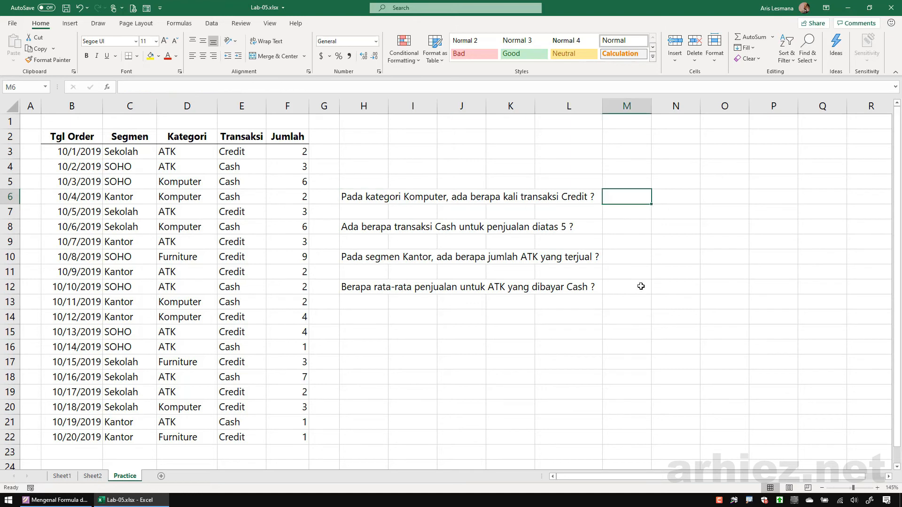
pyautogui.write('=cou')
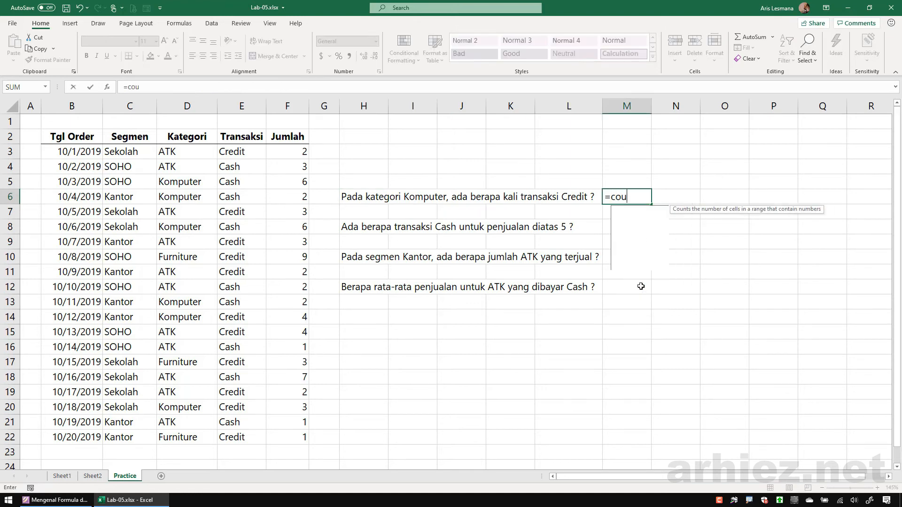
pyautogui.write('ntifs')
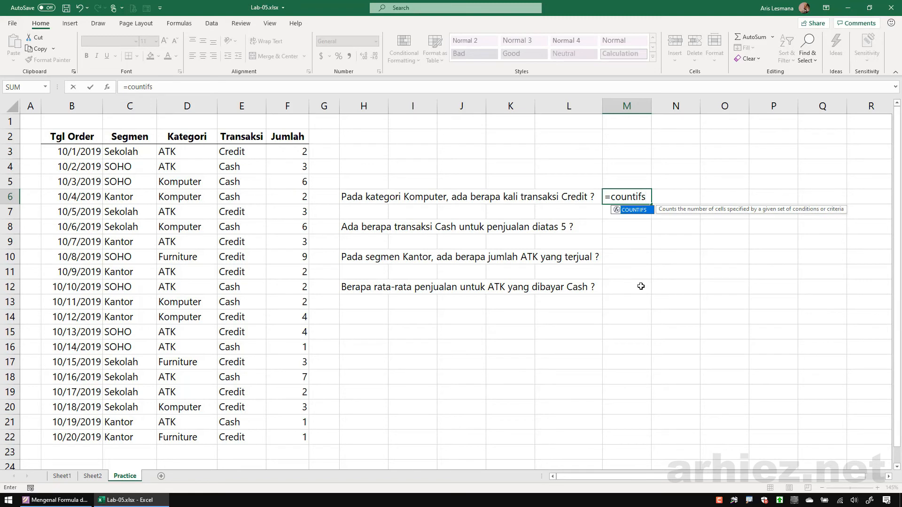
pyautogui.press('Tab')
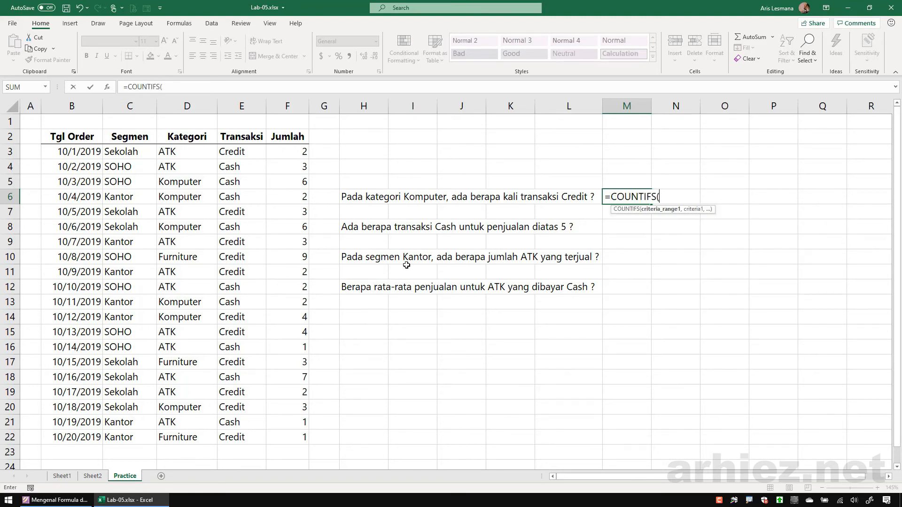
pyautogui.moveTo(181, 151); pyautogui.dragTo(188, 435)
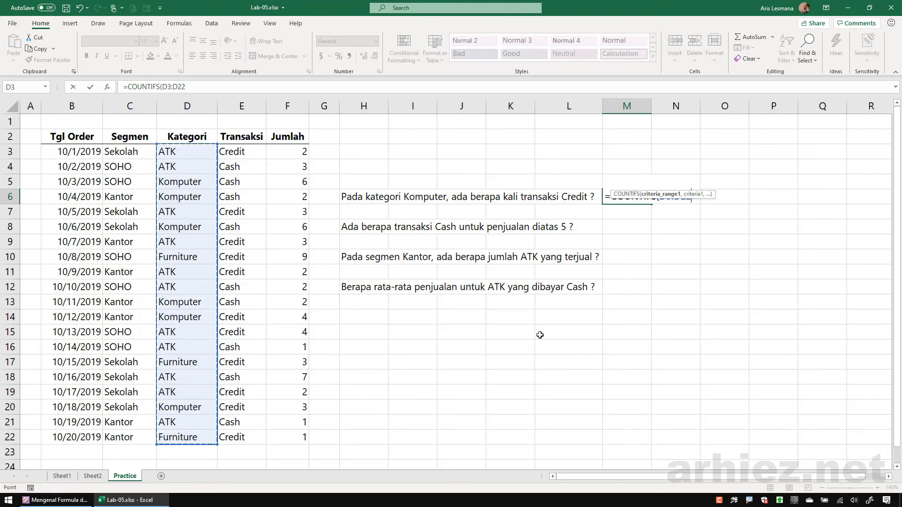
pyautogui.write(',')
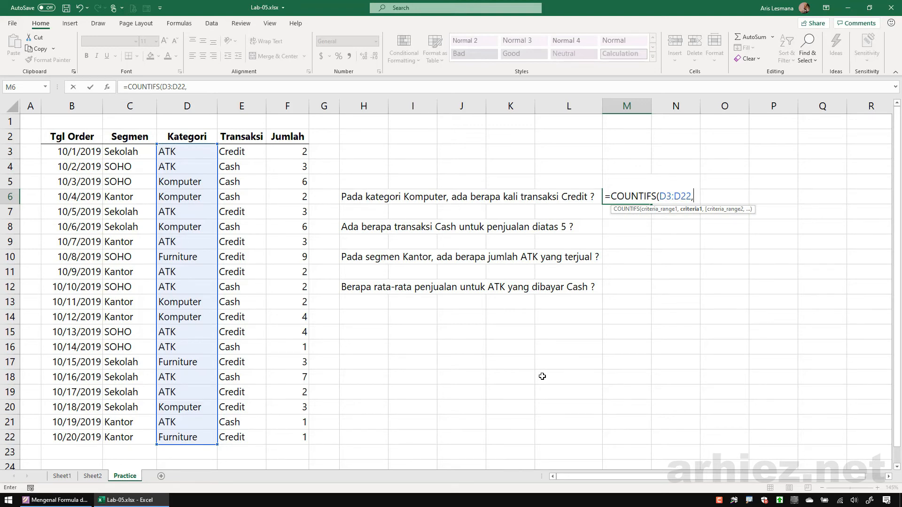
pyautogui.write('"kompute')
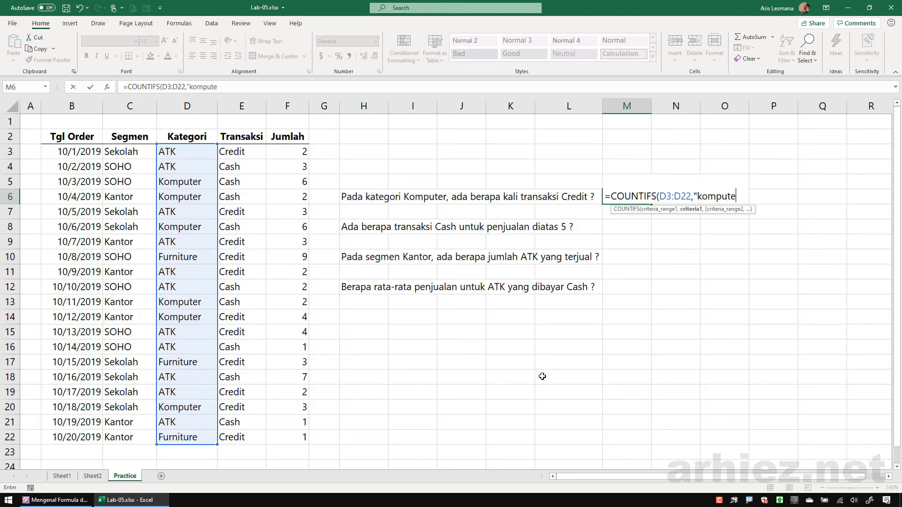
pyautogui.write('r",')
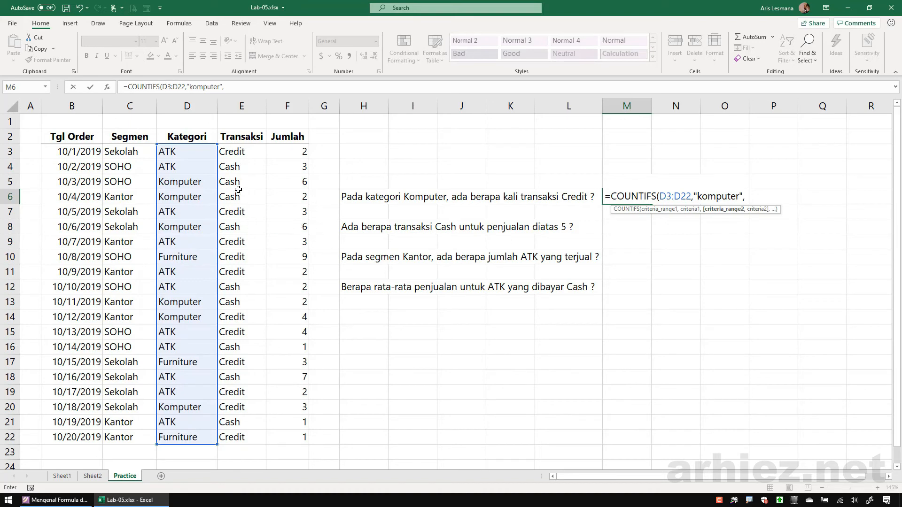
# - Complete the M6 COUNTIFS formula with the second condition, Transaksi range E3:E22 equal to "Credit"
pyautogui.moveTo(239, 151); pyautogui.dragTo(229, 438)
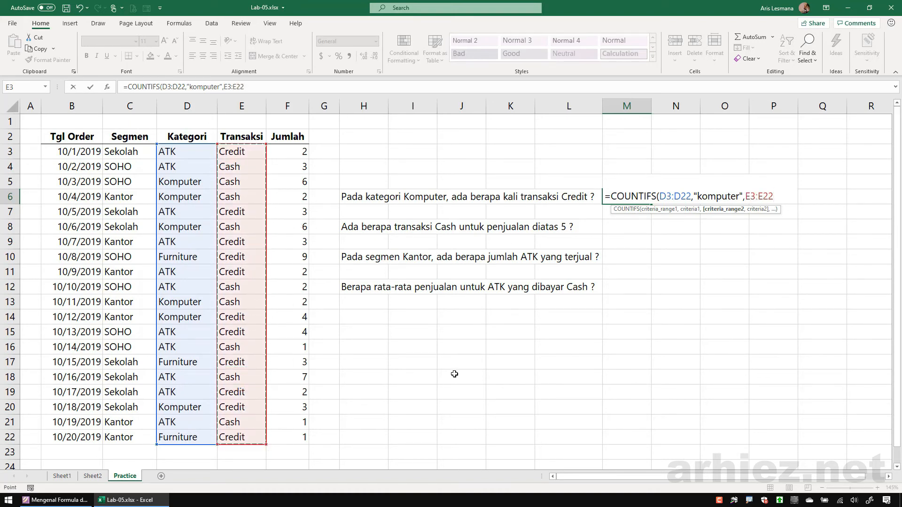
pyautogui.write(',"')
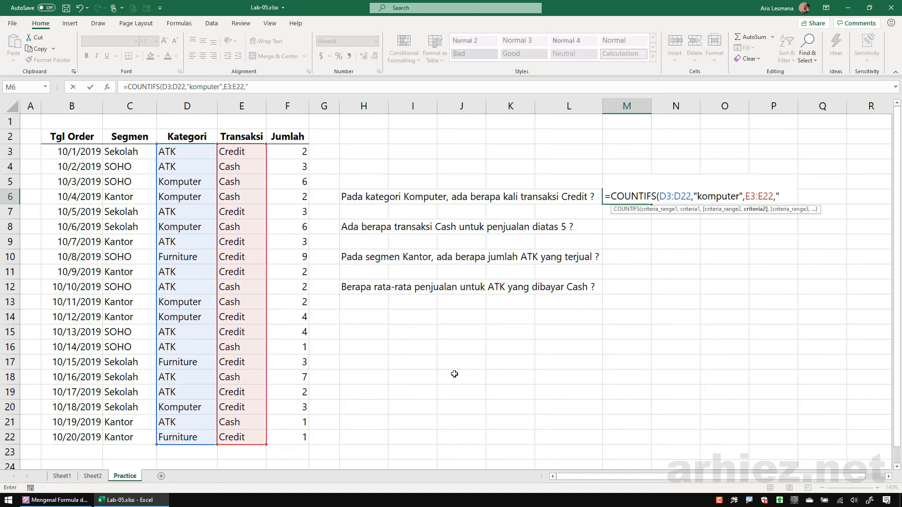
pyautogui.write('Credit")')
pyautogui.press('Return')
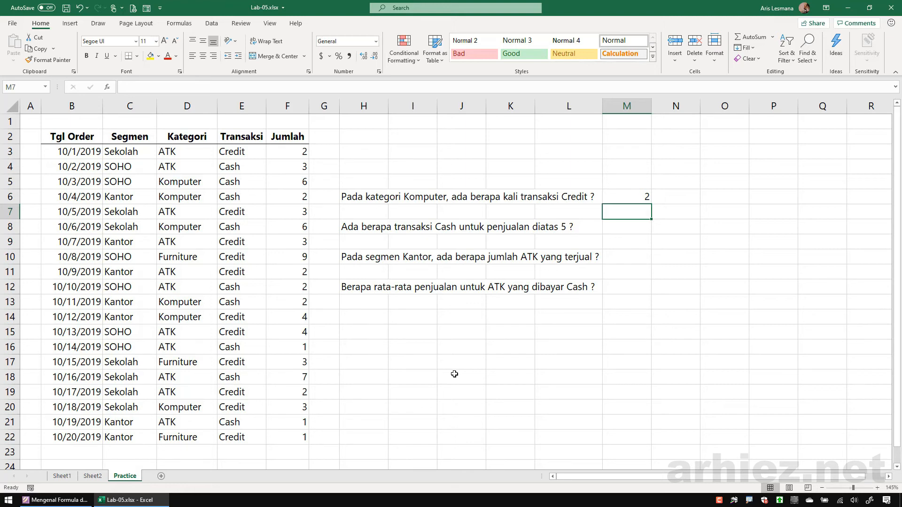
# - Check the M6 count manually by marking the Transaksi entry of each Komputer row, and clear the annotations
pyautogui.moveTo(246, 183); pyautogui.dragTo(256, 181)
pyautogui.moveTo(245, 197); pyautogui.dragTo(254, 197)
pyautogui.moveTo(245, 229); pyautogui.dragTo(260, 229)
pyautogui.moveTo(246, 303); pyautogui.dragTo(394, 308)
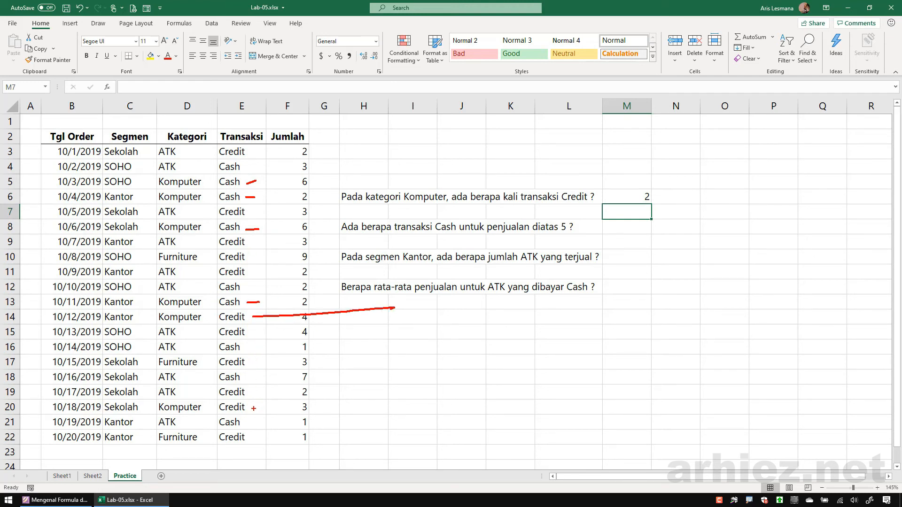
pyautogui.moveTo(252, 407); pyautogui.dragTo(411, 391)
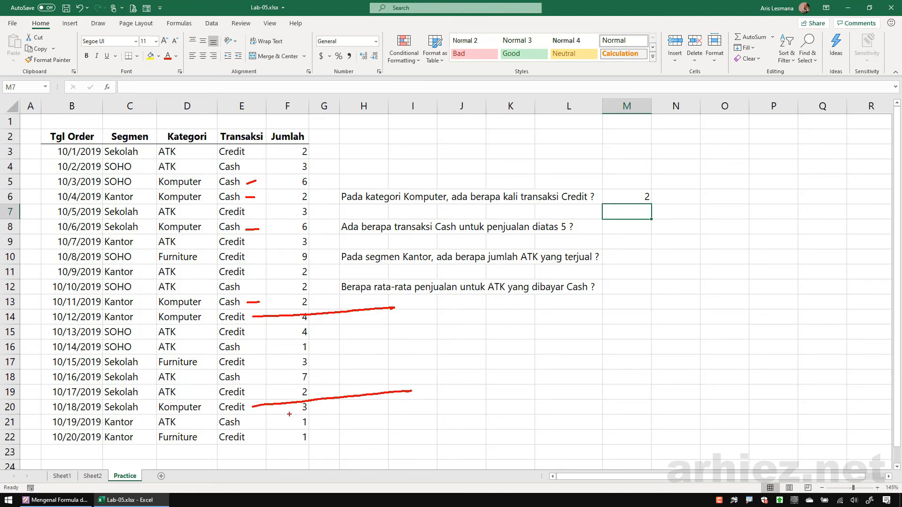
pyautogui.moveTo(422, 322)
pyautogui.mouseDown()
pyautogui.moveTo(441, 332)
pyautogui.moveTo(440, 434)
pyautogui.mouseUp()
pyautogui.moveTo(491, 371)
pyautogui.mouseDown()
pyautogui.moveTo(518, 371)
pyautogui.moveTo(532, 400)
pyautogui.mouseUp()
pyautogui.moveTo(521, 335)
pyautogui.mouseDown()
pyautogui.moveTo(492, 352)
pyautogui.moveTo(524, 336)
pyautogui.mouseUp()
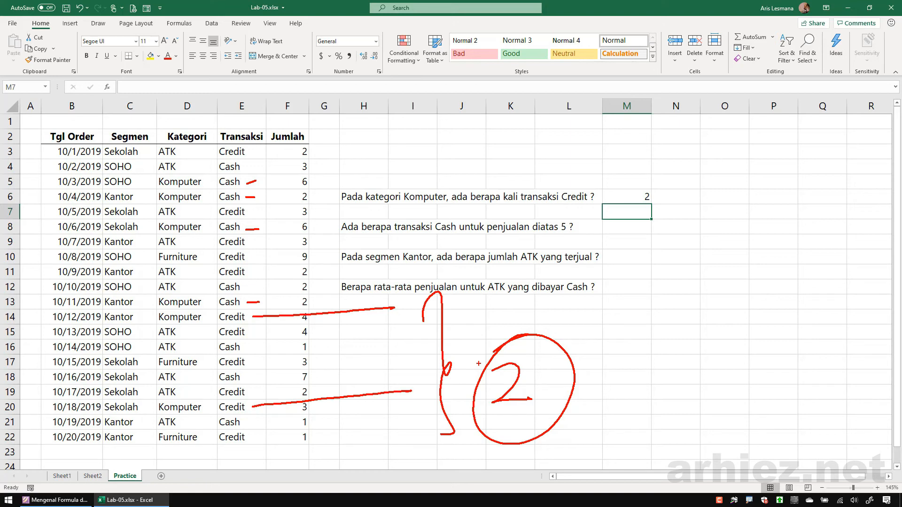
pyautogui.press('Escape')
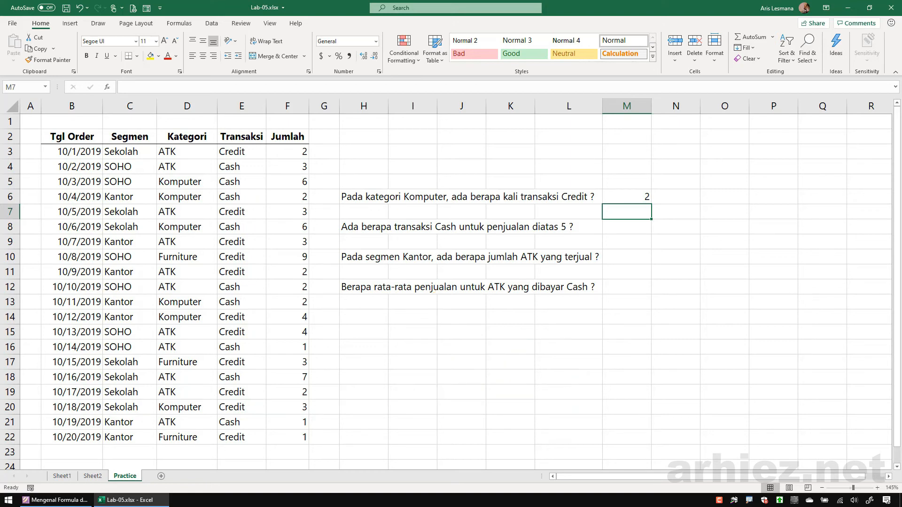
# - Mark Cash with the Transaksi column as condition 1 and "diatas 5" with the Jumlah column as condition 2 for the H8 question
pyautogui.click(361, 229)
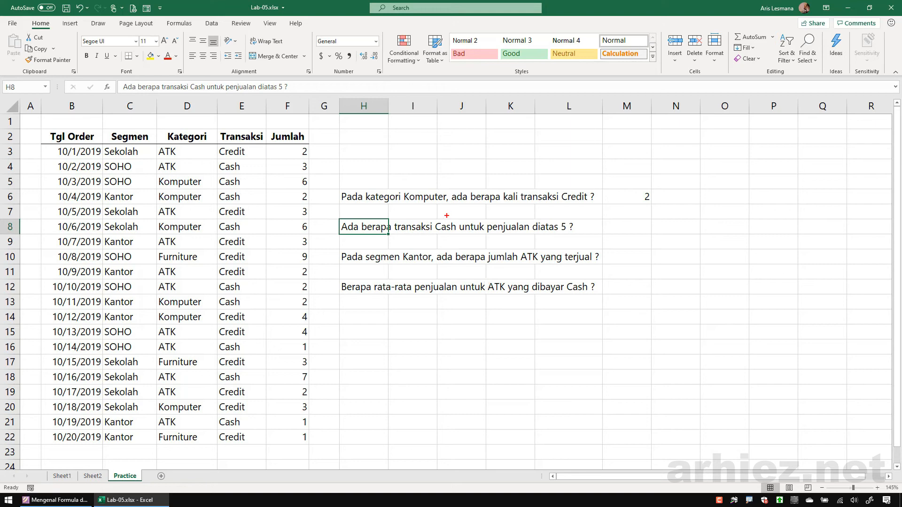
pyautogui.moveTo(461, 207)
pyautogui.mouseDown()
pyautogui.moveTo(437, 250)
pyautogui.moveTo(446, 204)
pyautogui.mouseUp()
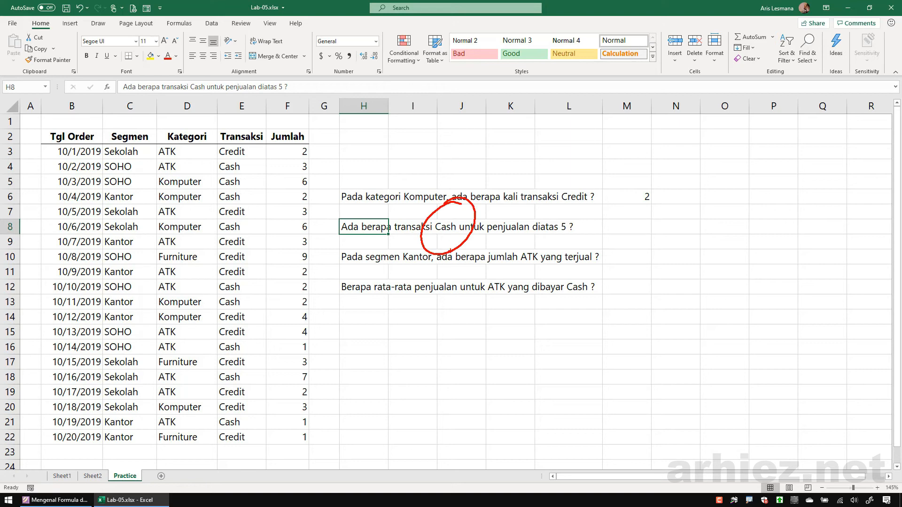
pyautogui.moveTo(437, 269); pyautogui.dragTo(439, 313)
pyautogui.moveTo(246, 141)
pyautogui.mouseDown()
pyautogui.moveTo(197, 348)
pyautogui.moveTo(267, 355)
pyautogui.moveTo(240, 82)
pyautogui.mouseUp()
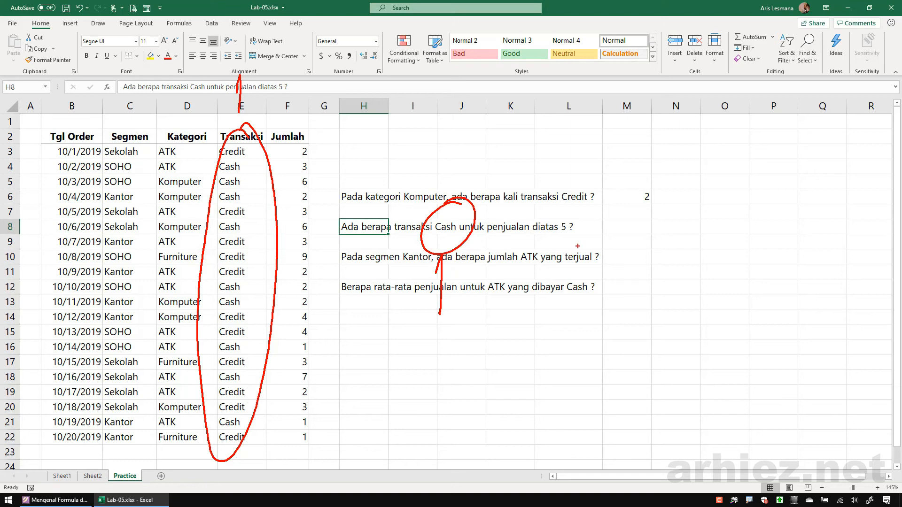
pyautogui.moveTo(587, 209)
pyautogui.mouseDown()
pyautogui.moveTo(583, 202)
pyautogui.moveTo(529, 232)
pyautogui.moveTo(559, 206)
pyautogui.mouseUp()
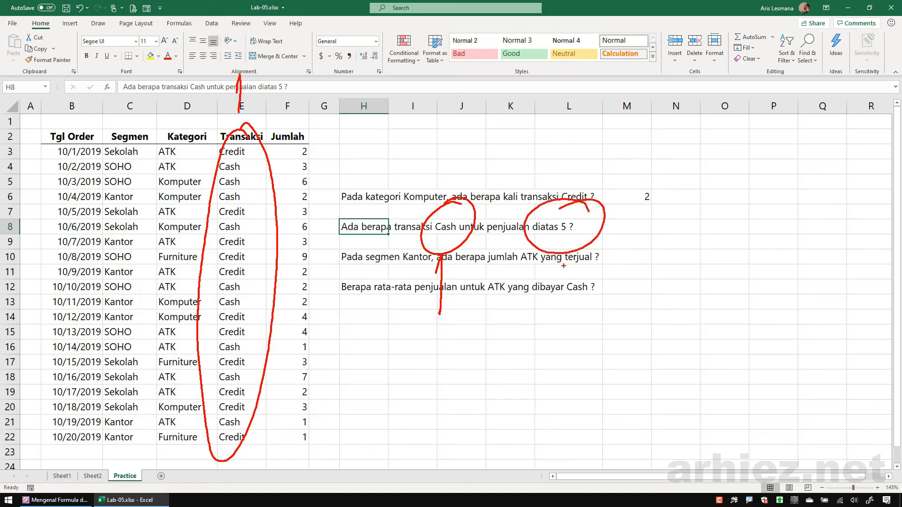
pyautogui.moveTo(553, 273); pyautogui.dragTo(595, 298)
pyautogui.moveTo(333, 133)
pyautogui.mouseDown()
pyautogui.moveTo(324, 132)
pyautogui.moveTo(271, 232)
pyautogui.moveTo(274, 442)
pyautogui.moveTo(342, 402)
pyautogui.moveTo(350, 193)
pyautogui.moveTo(316, 128)
pyautogui.mouseUp()
pyautogui.moveTo(306, 85)
pyautogui.mouseDown()
pyautogui.moveTo(303, 104)
pyautogui.moveTo(347, 97)
pyautogui.mouseUp()
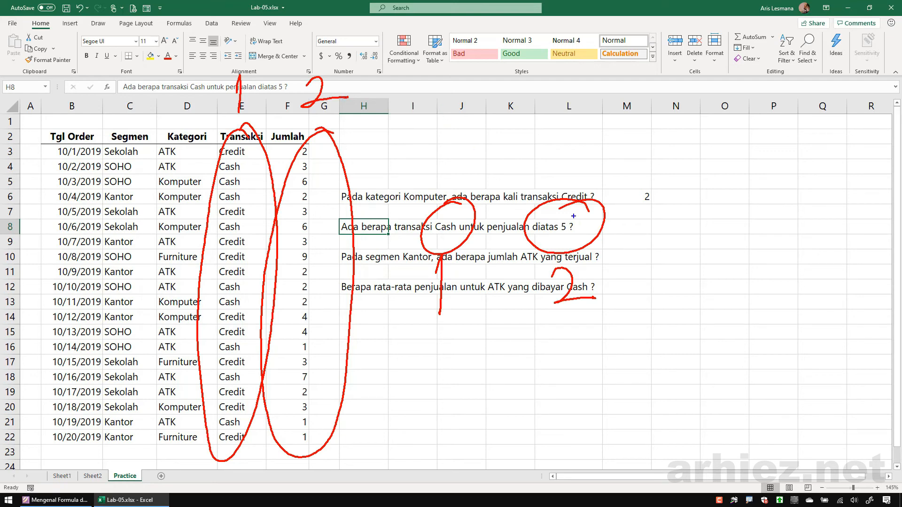
# - Annotate "diatas 5" in the H8 question as the criterion >5, and clear the annotations
pyautogui.moveTo(589, 202)
pyautogui.mouseDown()
pyautogui.moveTo(583, 256)
pyautogui.moveTo(607, 141)
pyautogui.mouseUp()
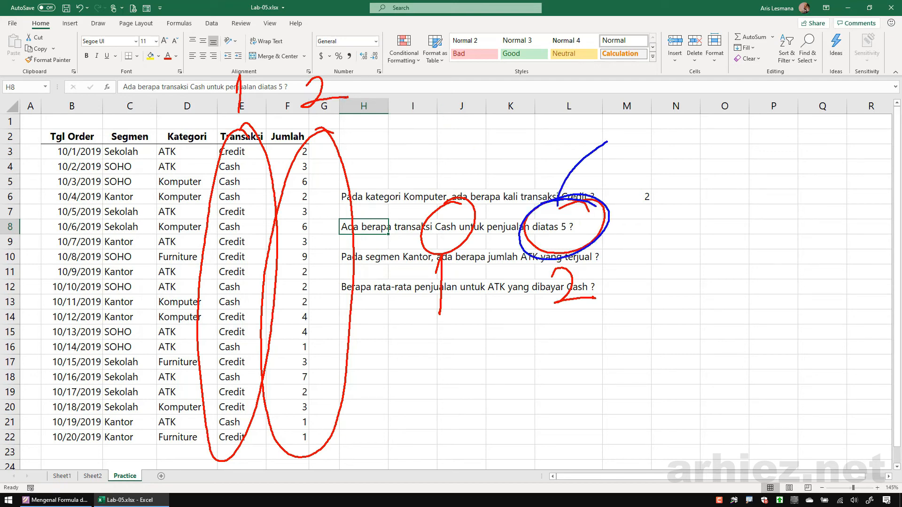
pyautogui.moveTo(627, 73)
pyautogui.mouseDown()
pyautogui.moveTo(679, 119)
pyautogui.moveTo(641, 160)
pyautogui.mouseUp()
pyautogui.moveTo(709, 97)
pyautogui.mouseDown()
pyautogui.moveTo(723, 153)
pyautogui.moveTo(703, 159)
pyautogui.moveTo(763, 91)
pyautogui.mouseUp()
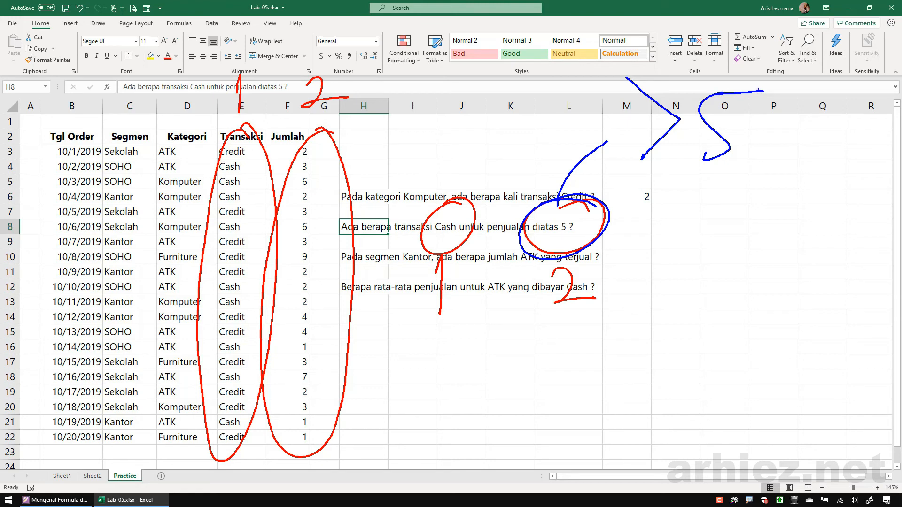
pyautogui.moveTo(779, 81)
pyautogui.mouseDown()
pyautogui.moveTo(768, 66)
pyautogui.moveTo(667, 191)
pyautogui.moveTo(742, 57)
pyautogui.mouseUp()
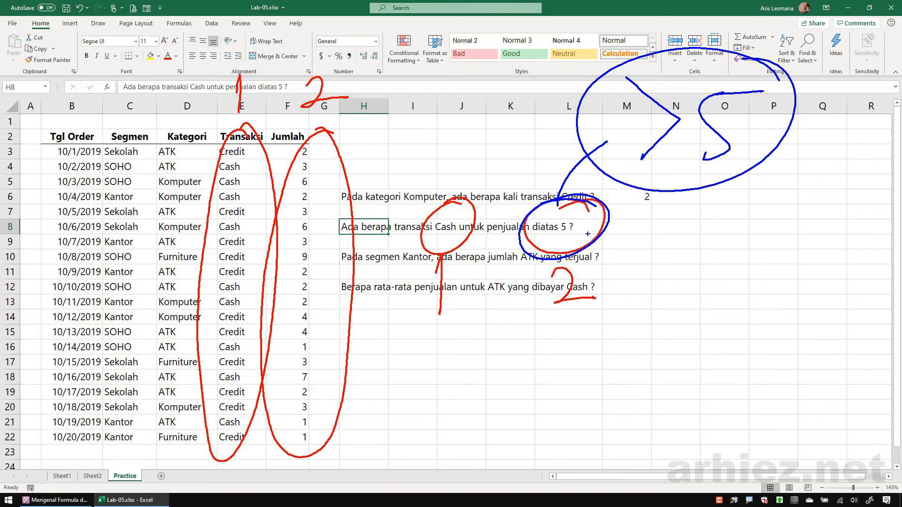
pyautogui.moveTo(606, 58)
pyautogui.mouseDown()
pyautogui.moveTo(605, 83)
pyautogui.moveTo(618, 84)
pyautogui.mouseUp()
pyautogui.moveTo(771, 72); pyautogui.dragTo(781, 91)
pyautogui.press('Escape')
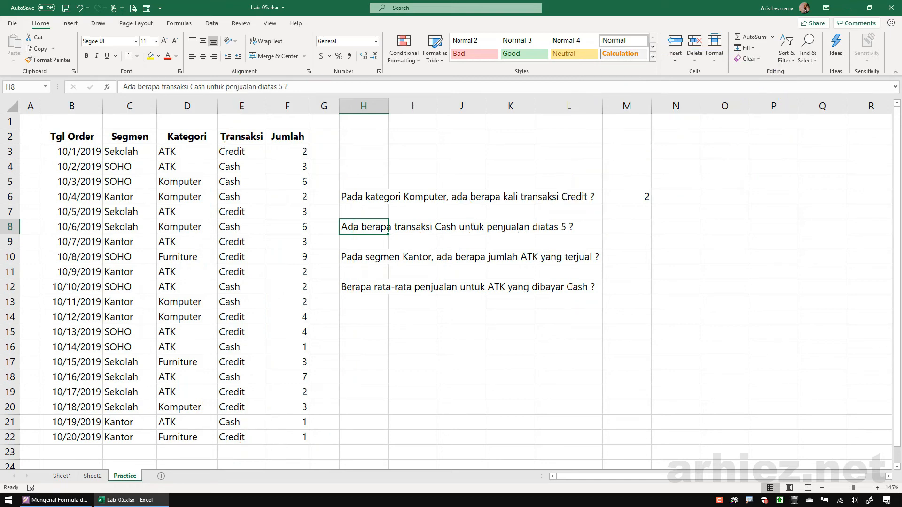
# - Start a COUNTIFS formula in M8 with the first condition, Transaksi range E3:E22 equal to "cash"
pyautogui.click(625, 229)
pyautogui.write('=')
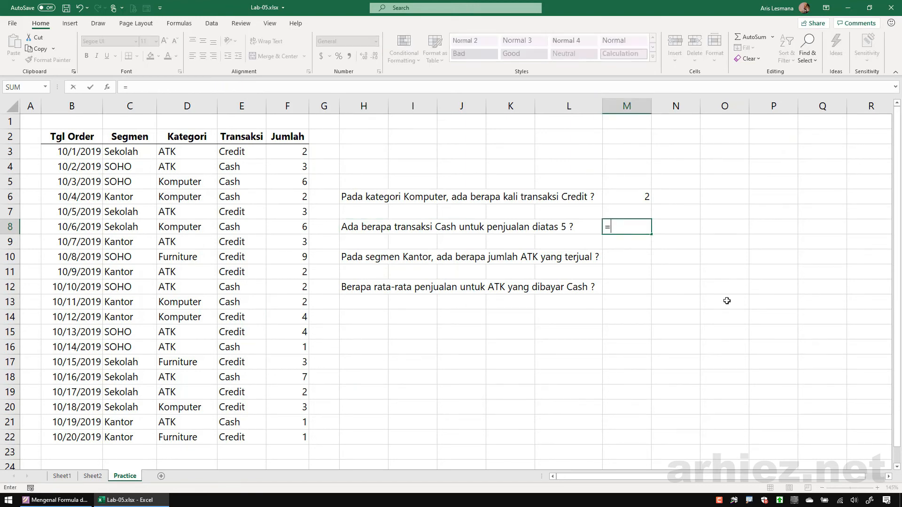
pyautogui.write('count')
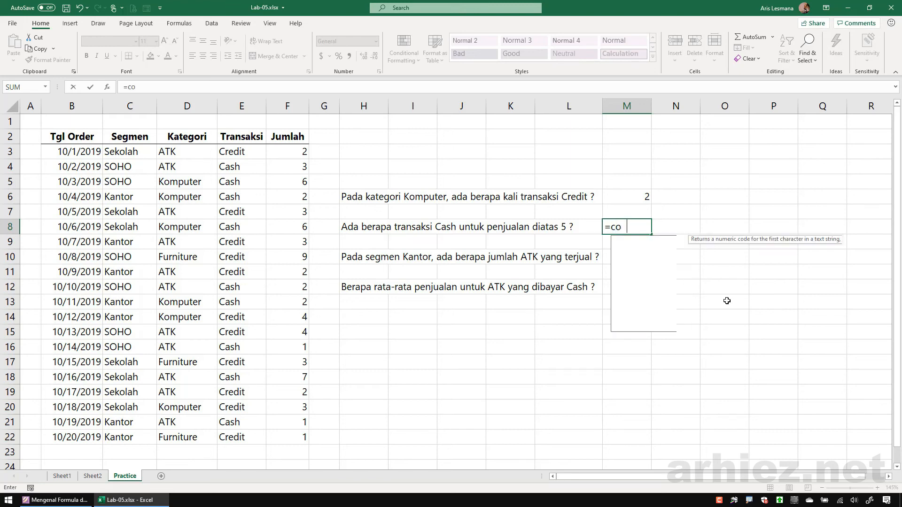
pyautogui.press('Down')
pyautogui.press('Down')
pyautogui.press('Down')
pyautogui.press('Down')
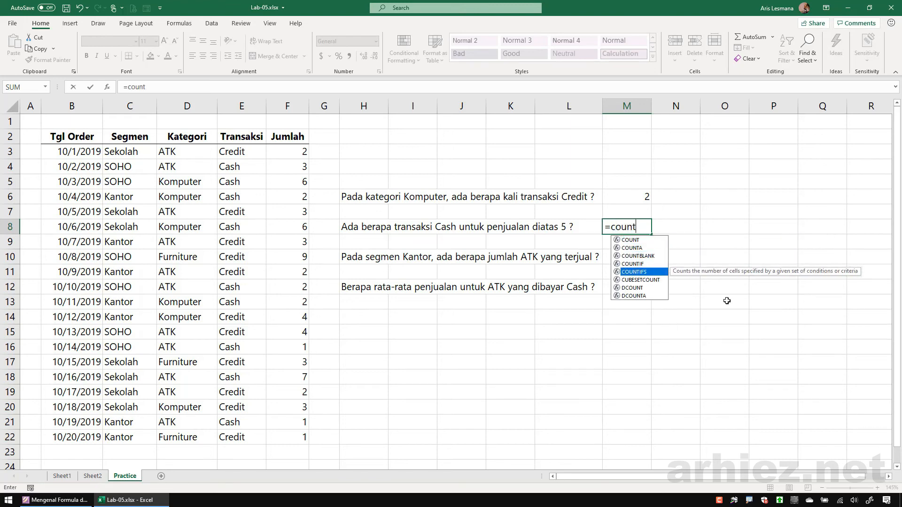
pyautogui.press('Tab')
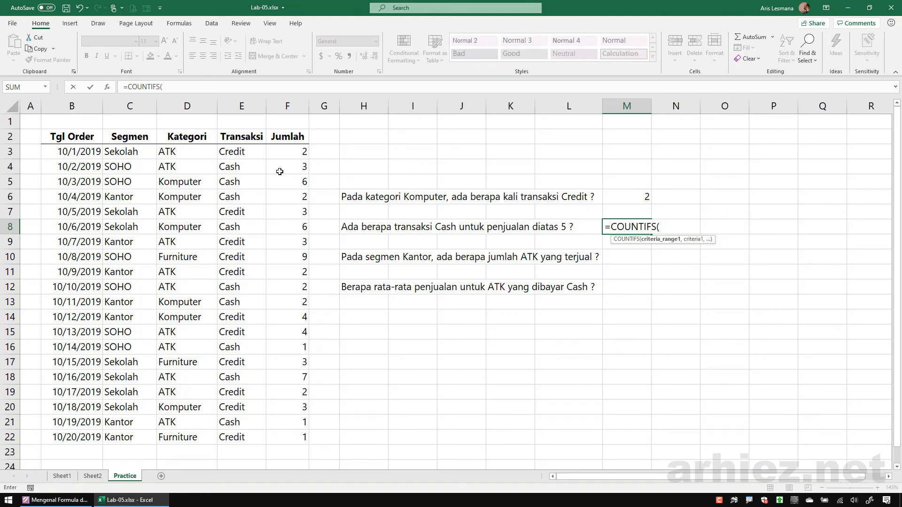
pyautogui.moveTo(242, 149); pyautogui.dragTo(252, 440)
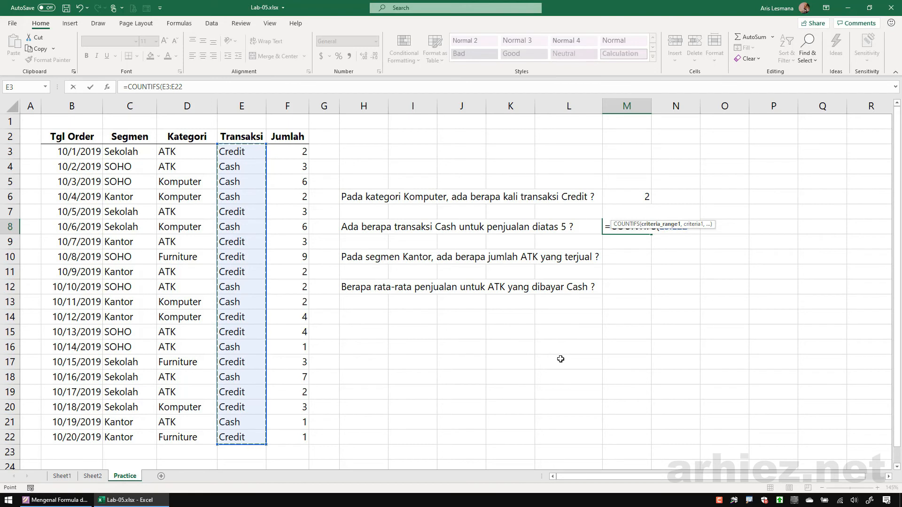
pyautogui.write(',')
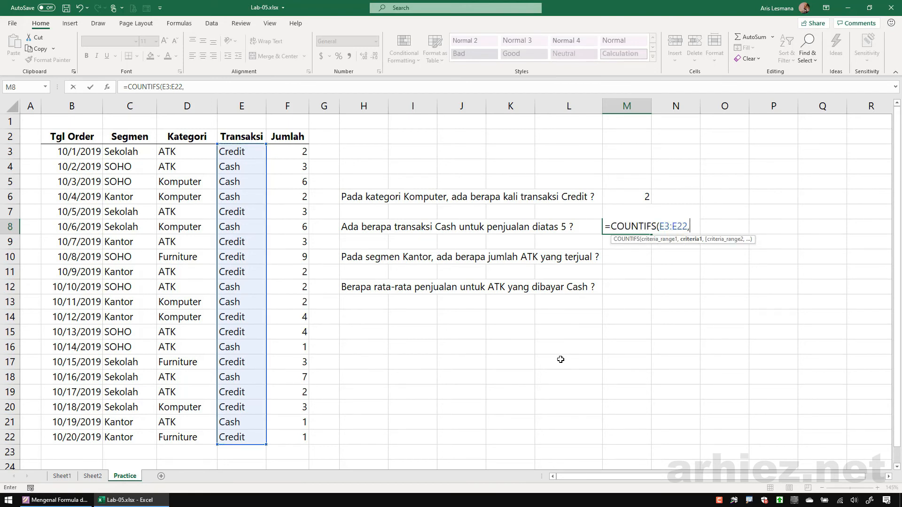
pyautogui.moveTo(453, 212); pyautogui.dragTo(442, 217)
pyautogui.press('Escape')
pyautogui.write('"cash",')
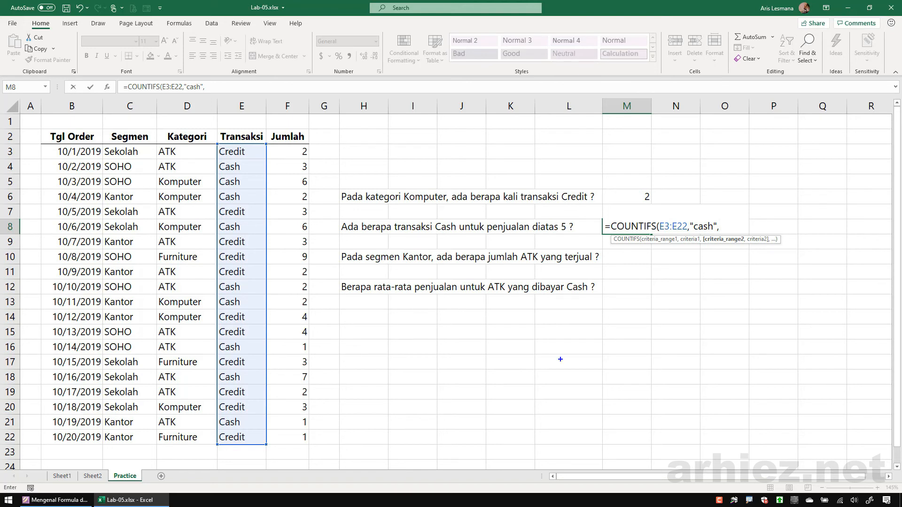
# - Add the Jumlah range F3:F22 as the second criteria range of the M8 COUNTIFS formula
pyautogui.moveTo(314, 142)
pyautogui.mouseDown()
pyautogui.moveTo(283, 168)
pyautogui.moveTo(352, 404)
pyautogui.moveTo(314, 140)
pyautogui.mouseUp()
pyautogui.press('Escape')
pyautogui.click(292, 155)
pyautogui.moveTo(292, 156); pyautogui.dragTo(298, 435)
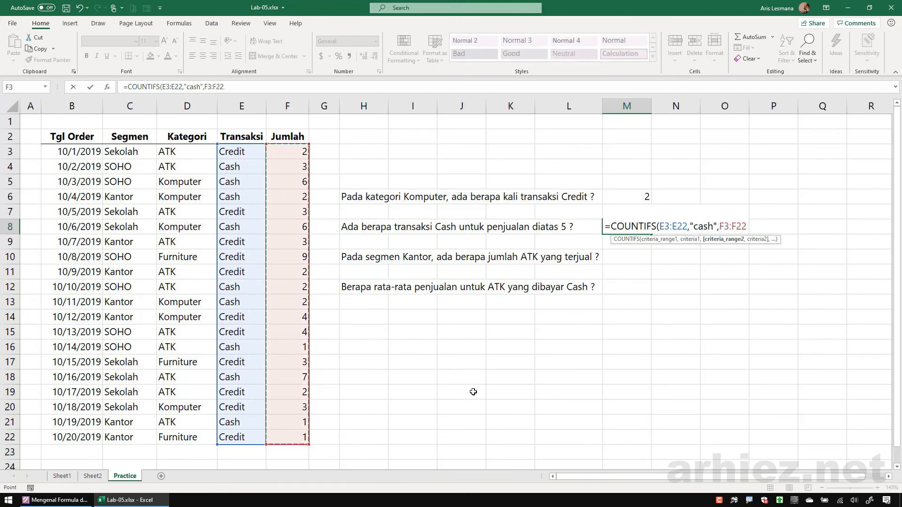
pyautogui.write(',')
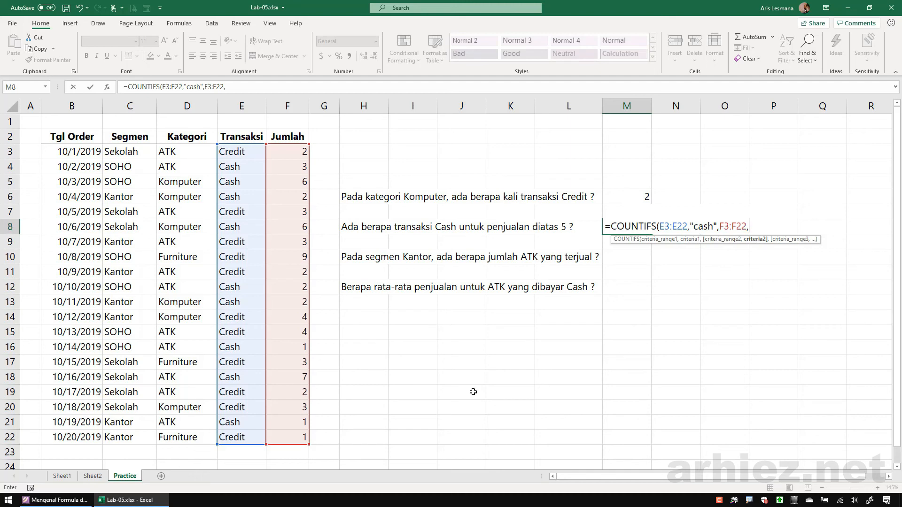
# - Sketch the second criterion as >5 enclosed in double quotes beside the H8 question, and clear the annotations
pyautogui.moveTo(572, 207)
pyautogui.mouseDown()
pyautogui.moveTo(563, 251)
pyautogui.moveTo(551, 200)
pyautogui.moveTo(675, 145)
pyautogui.mouseUp()
pyautogui.moveTo(687, 97)
pyautogui.mouseDown()
pyautogui.moveTo(720, 150)
pyautogui.moveTo(713, 169)
pyautogui.mouseUp()
pyautogui.moveTo(760, 111)
pyautogui.mouseDown()
pyautogui.moveTo(772, 134)
pyautogui.moveTo(752, 163)
pyautogui.moveTo(798, 110)
pyautogui.mouseUp()
pyautogui.moveTo(655, 82); pyautogui.dragTo(655, 102)
pyautogui.moveTo(664, 82); pyautogui.dragTo(668, 105)
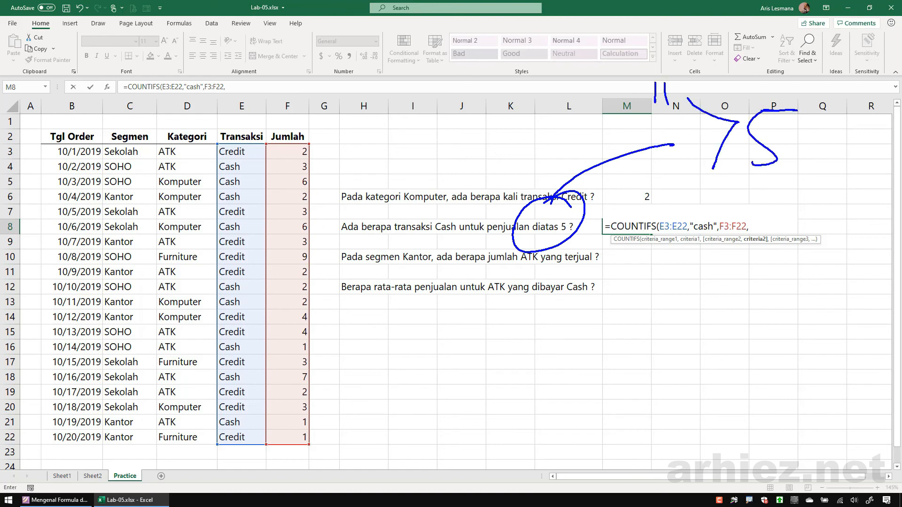
pyautogui.moveTo(811, 82); pyautogui.dragTo(811, 105)
pyautogui.moveTo(822, 83); pyautogui.dragTo(821, 110)
pyautogui.press('Escape')
# - Complete the M8 COUNTIFS formula with the second criterion ">5"
pyautogui.write('">')
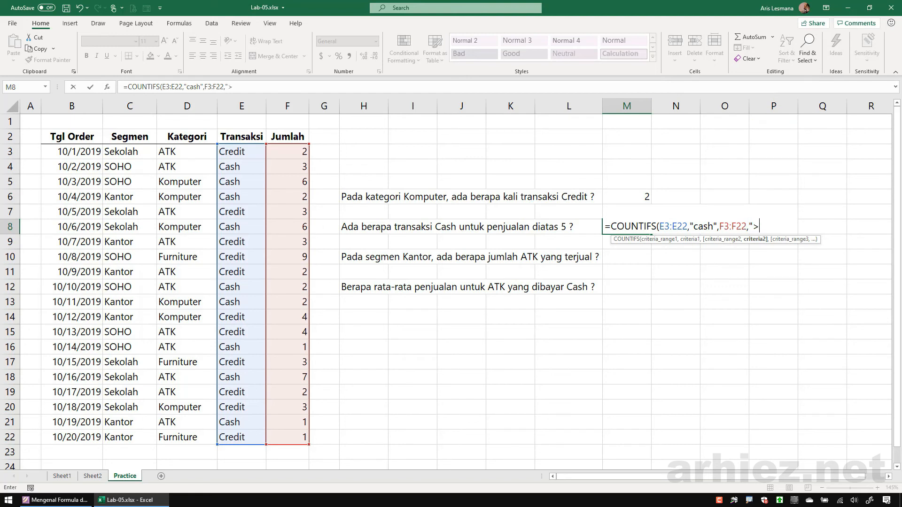
pyautogui.write('5")')
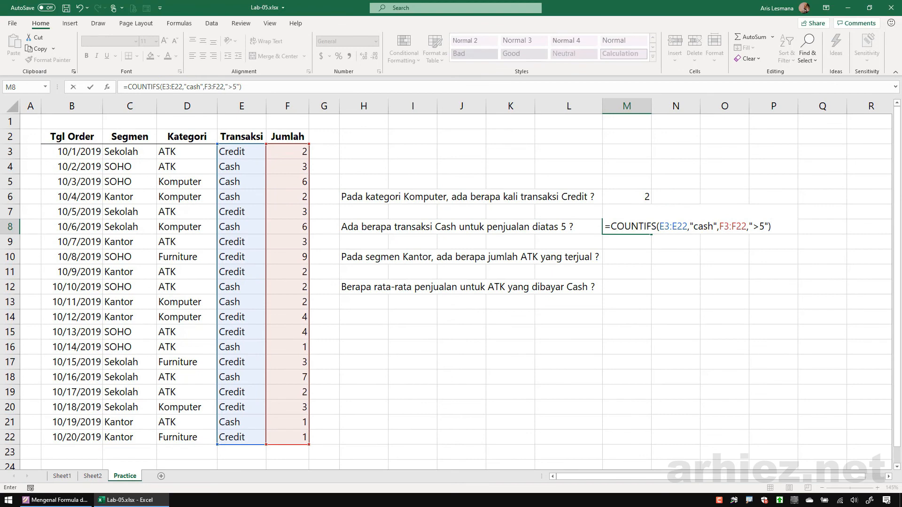
pyautogui.press('Return')
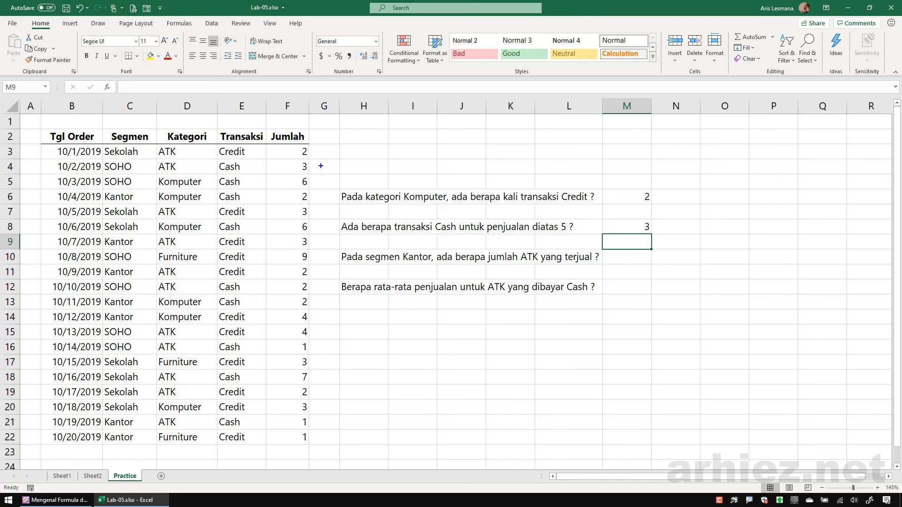
# - Check the M8 count manually by marking the Jumlah values of the Cash rows, clear the annotations and review the M8 formula
pyautogui.moveTo(317, 165); pyautogui.dragTo(424, 174)
pyautogui.moveTo(316, 198); pyautogui.dragTo(329, 198)
pyautogui.moveTo(316, 229); pyautogui.dragTo(420, 224)
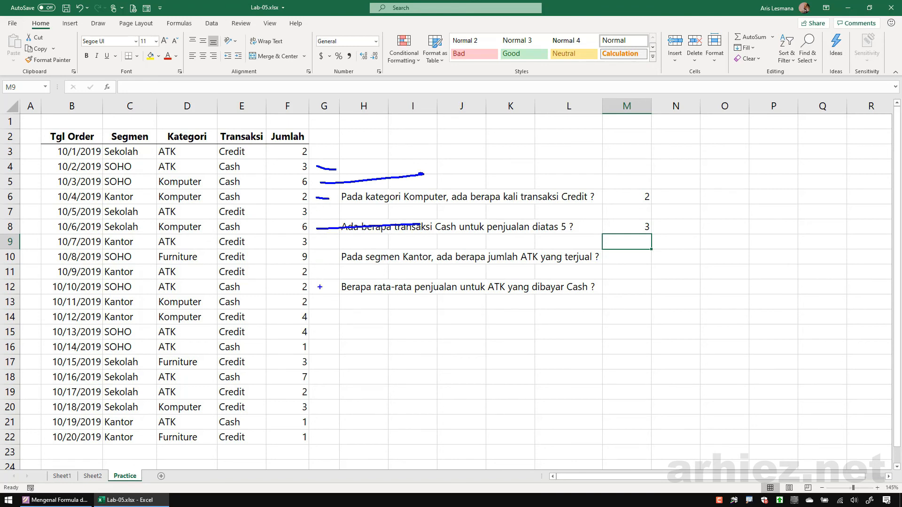
pyautogui.click(315, 285)
pyautogui.rightClick(321, 301)
pyautogui.moveTo(324, 376); pyautogui.dragTo(412, 366)
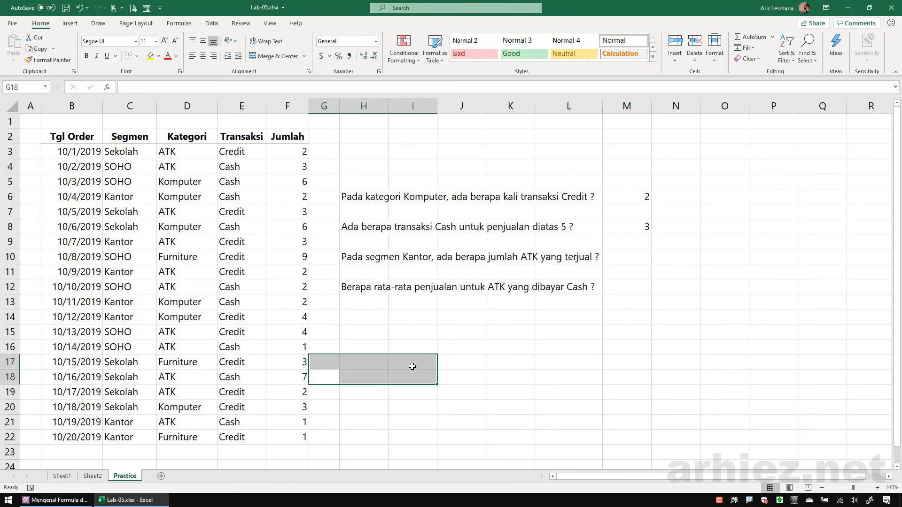
pyautogui.click(653, 271)
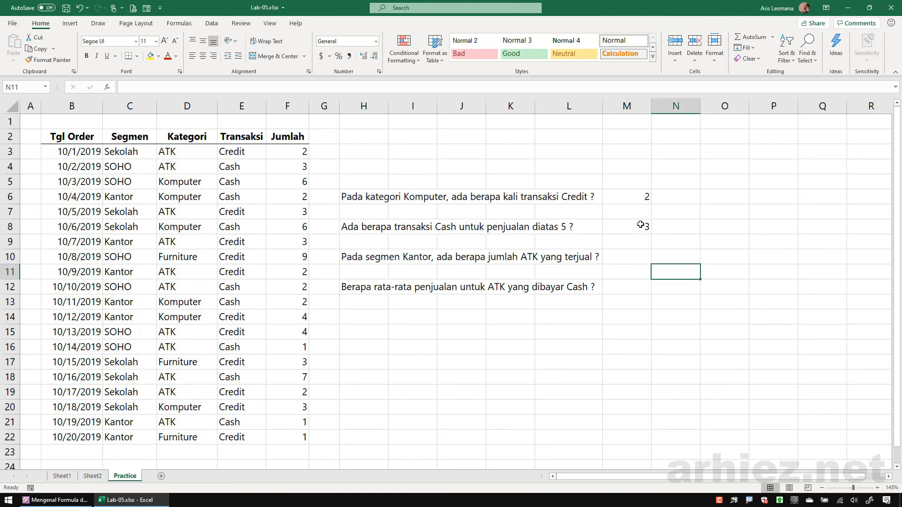
pyautogui.click(641, 226)
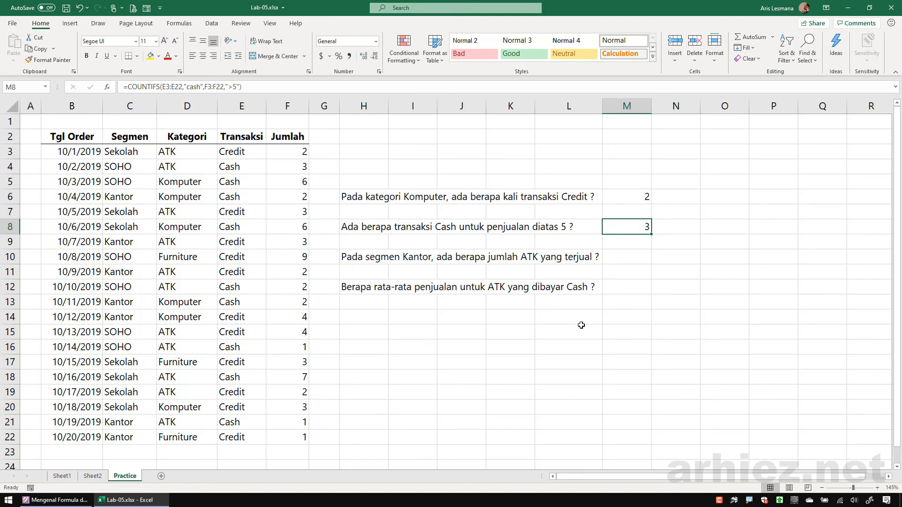
# - Select M10 for the third answer and mark Kantor with the Segmen column as condition 1
pyautogui.click(627, 259)
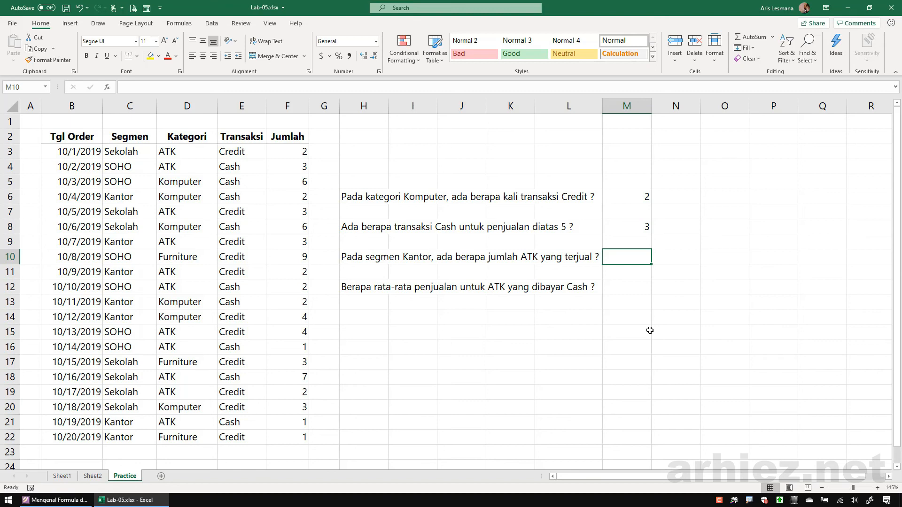
pyautogui.moveTo(429, 234)
pyautogui.mouseDown()
pyautogui.moveTo(400, 239)
pyautogui.moveTo(414, 225)
pyautogui.mouseUp()
pyautogui.moveTo(417, 174); pyautogui.dragTo(422, 208)
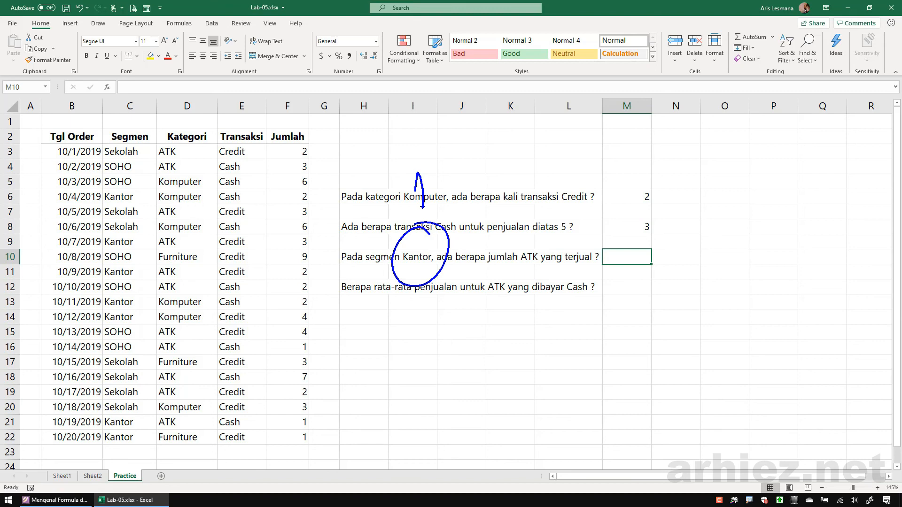
pyautogui.moveTo(148, 139)
pyautogui.mouseDown()
pyautogui.moveTo(100, 430)
pyautogui.moveTo(129, 124)
pyautogui.mouseUp()
pyautogui.moveTo(133, 80); pyautogui.dragTo(133, 123)
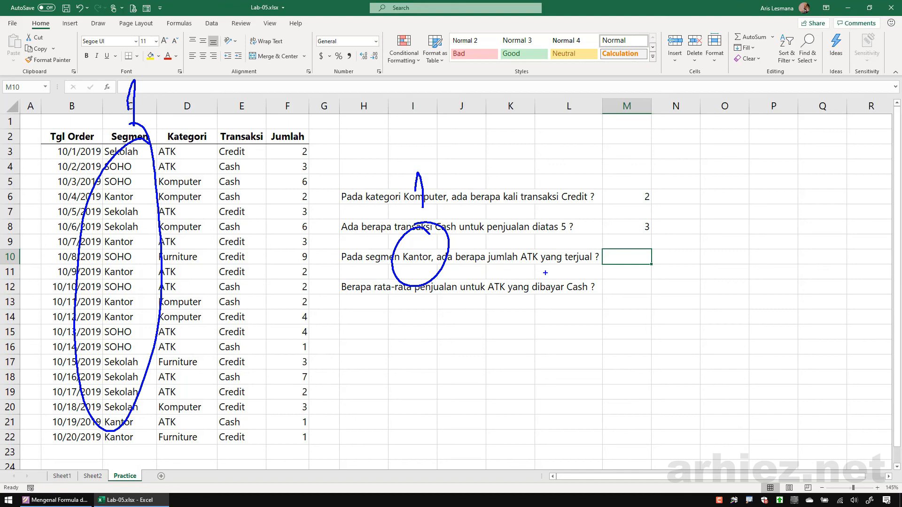
# - Mark ATK with the Kategori column as condition 2, circle the Jumlah column as the values to sum, and clear the annotations
pyautogui.moveTo(531, 245)
pyautogui.mouseDown()
pyautogui.moveTo(529, 281)
pyautogui.moveTo(538, 240)
pyautogui.mouseUp()
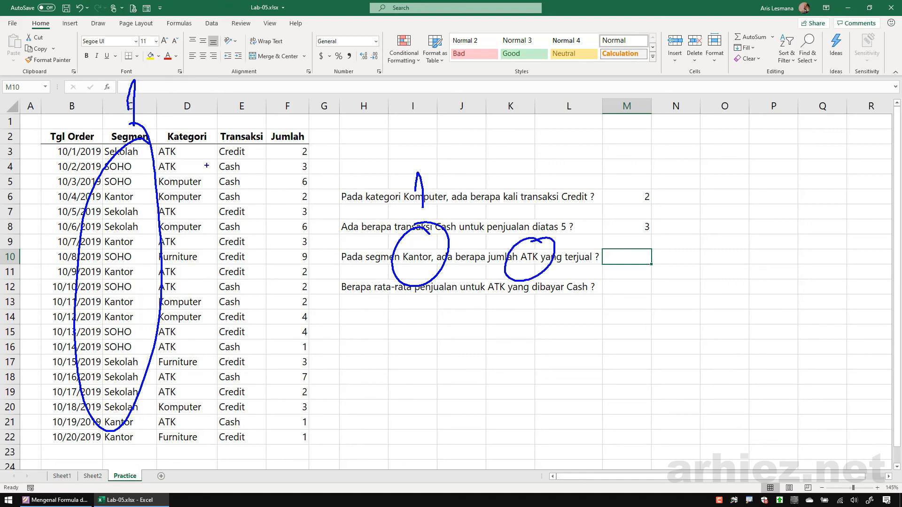
pyautogui.moveTo(204, 145)
pyautogui.mouseDown()
pyautogui.moveTo(159, 409)
pyautogui.moveTo(206, 136)
pyautogui.moveTo(194, 133)
pyautogui.mouseUp()
pyautogui.moveTo(185, 101)
pyautogui.mouseDown()
pyautogui.moveTo(192, 90)
pyautogui.moveTo(212, 117)
pyautogui.mouseUp()
pyautogui.moveTo(520, 200); pyautogui.dragTo(550, 218)
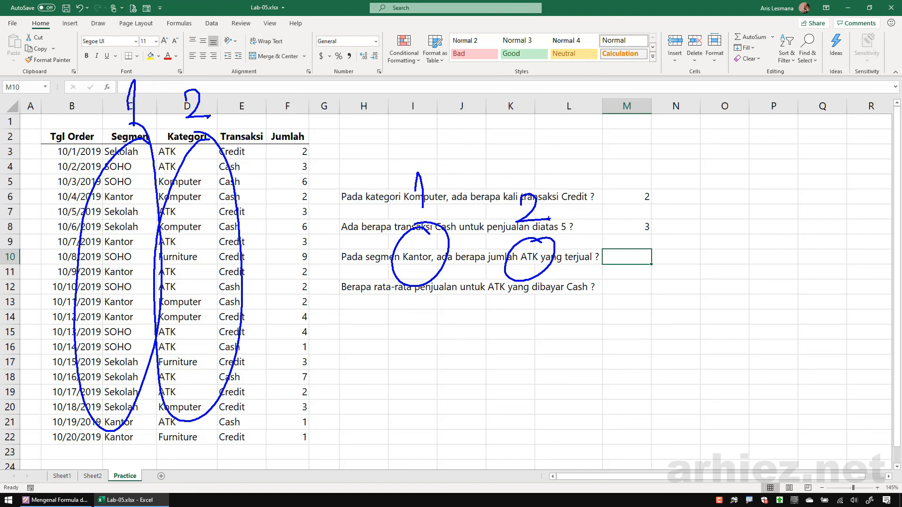
pyautogui.moveTo(328, 138)
pyautogui.mouseDown()
pyautogui.moveTo(242, 287)
pyautogui.moveTo(366, 334)
pyautogui.moveTo(323, 137)
pyautogui.mouseUp()
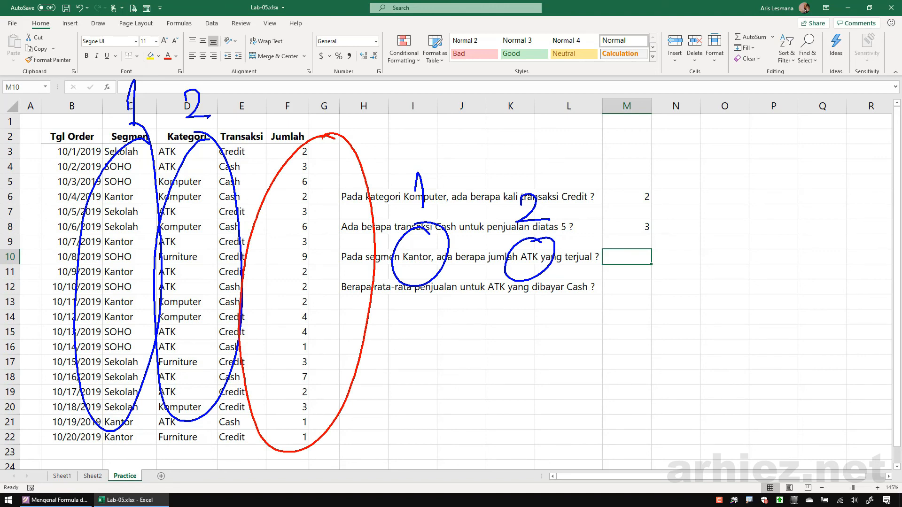
pyautogui.press('Escape')
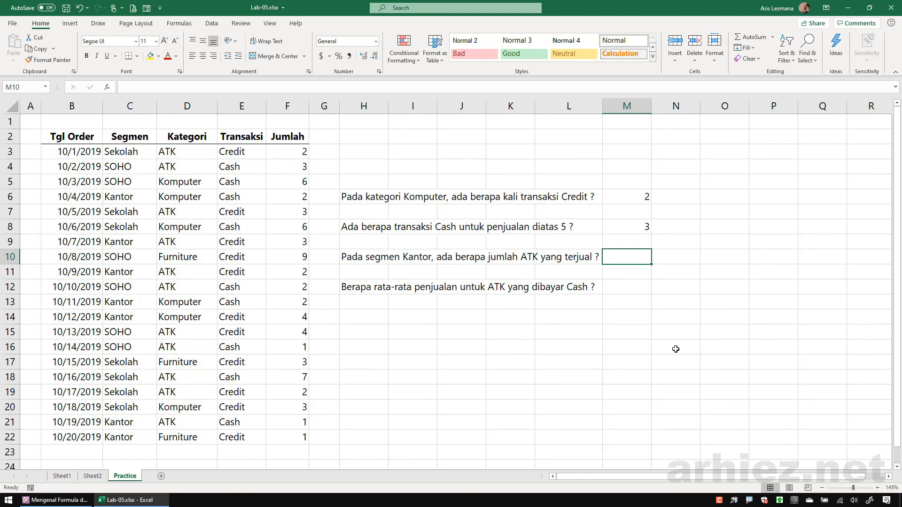
# - Start a SUMIFS formula in M10 with sum range F3:F22, first criteria range C3:C22 and criterion "kantor"
pyautogui.write('=su')
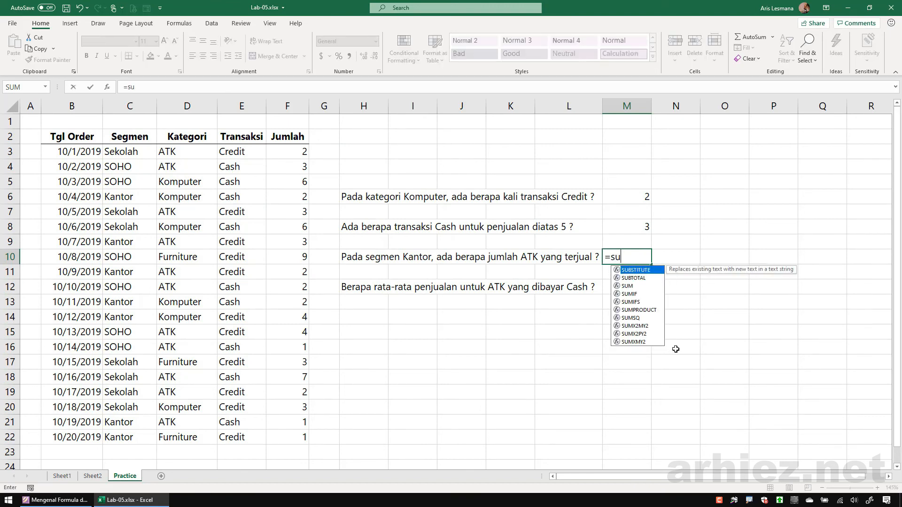
pyautogui.write('mifs')
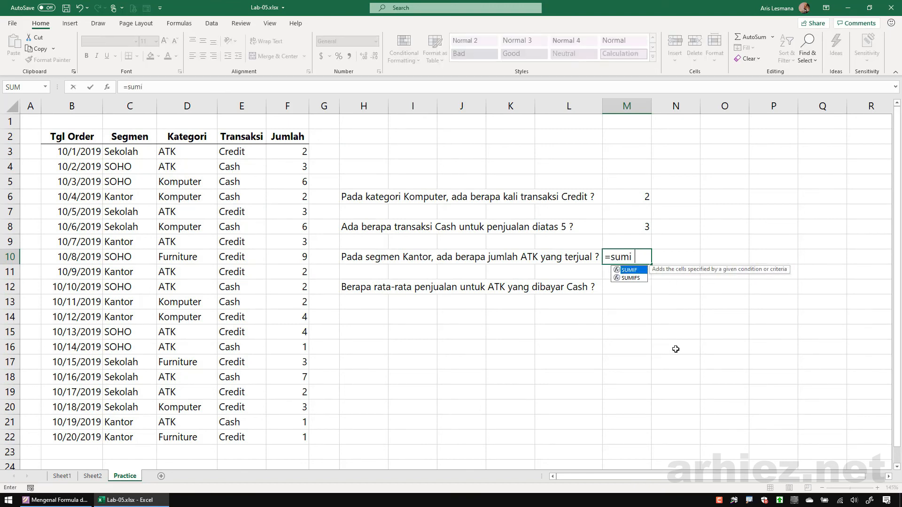
pyautogui.press('Tab')
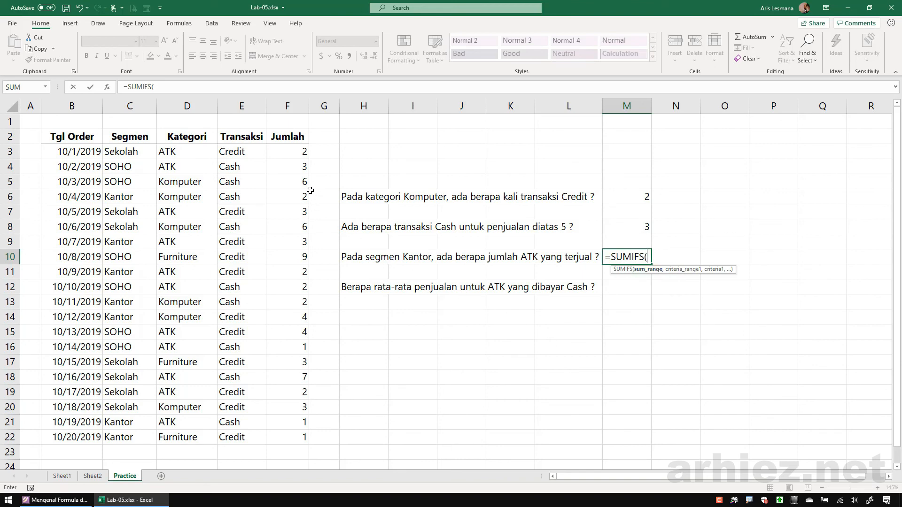
pyautogui.moveTo(291, 152); pyautogui.dragTo(302, 439)
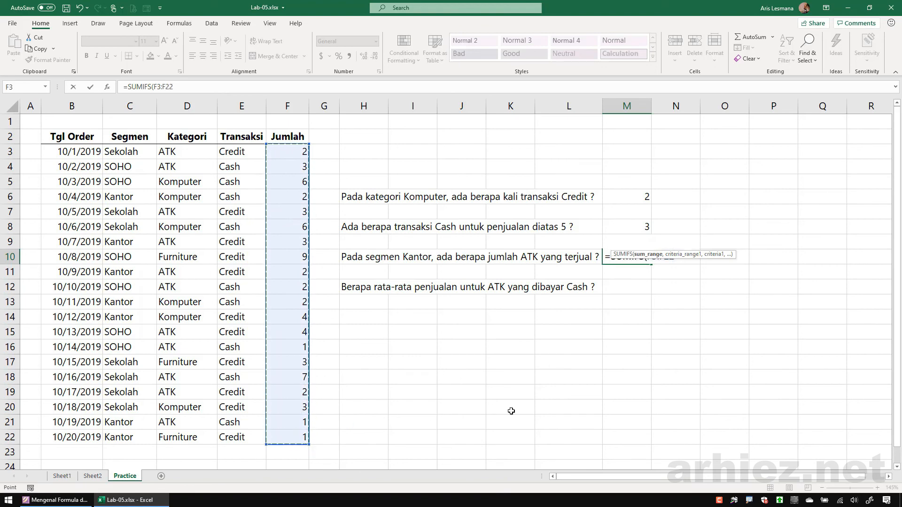
pyautogui.write(',')
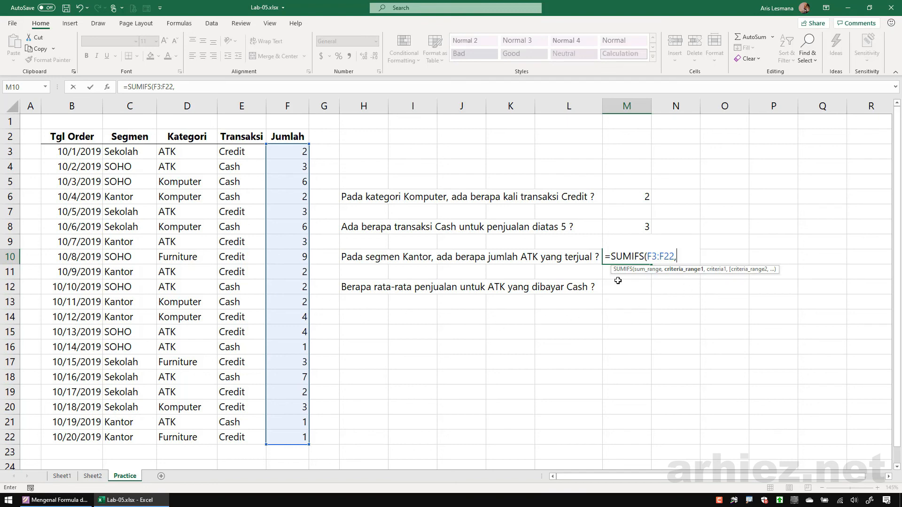
pyautogui.moveTo(124, 155); pyautogui.dragTo(130, 438)
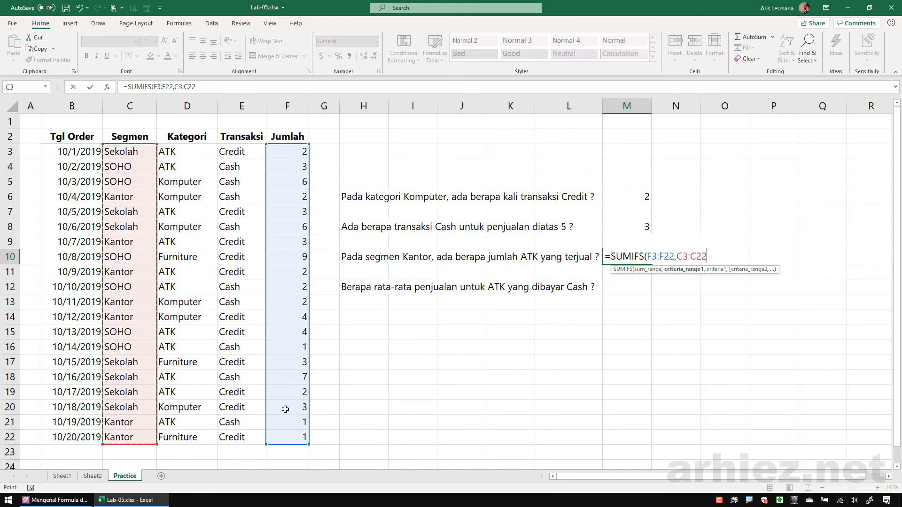
pyautogui.write(',')
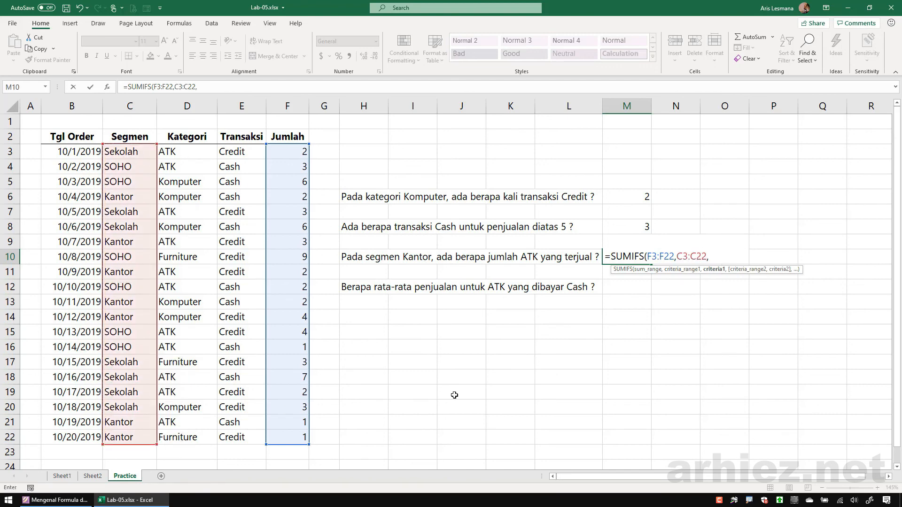
pyautogui.write('"kantor",')
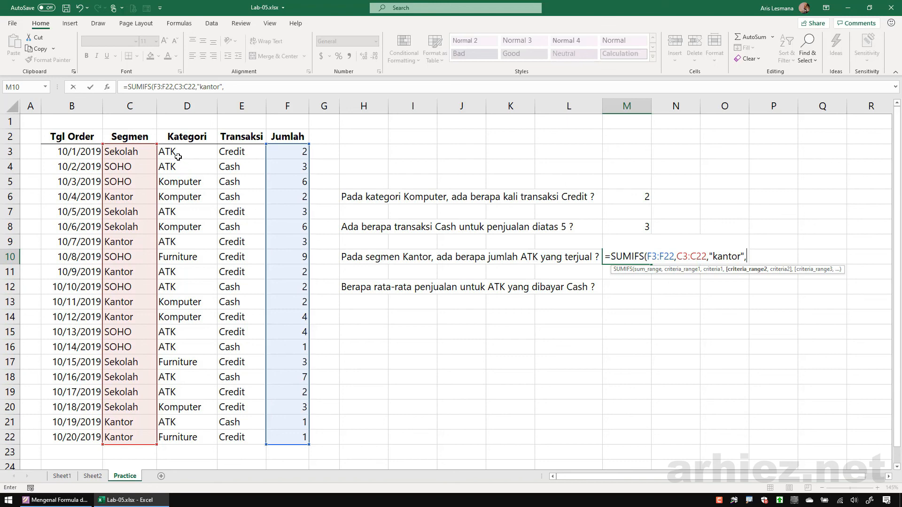
# - Complete the M10 SUMIFS formula with second criteria range D3:D22 and criterion "atk"
pyautogui.moveTo(178, 153); pyautogui.dragTo(184, 437)
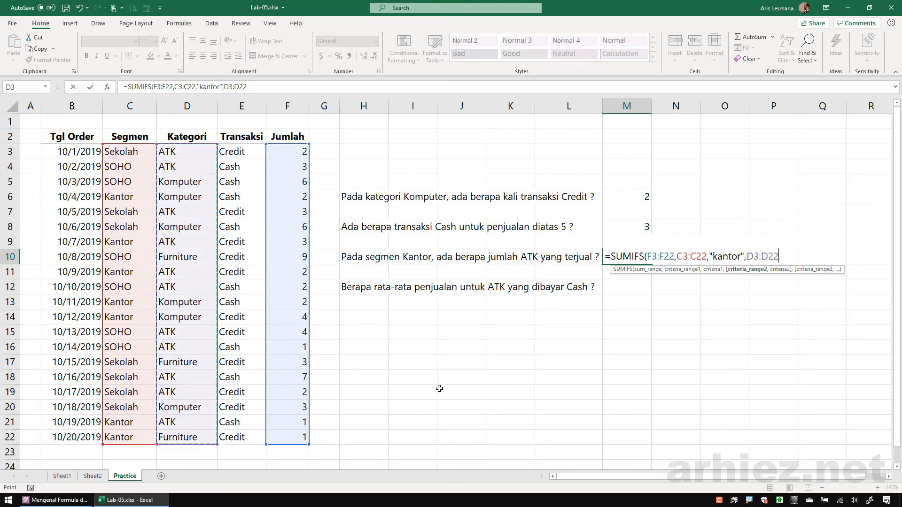
pyautogui.write(',')
pyautogui.write('"')
pyautogui.write('at')
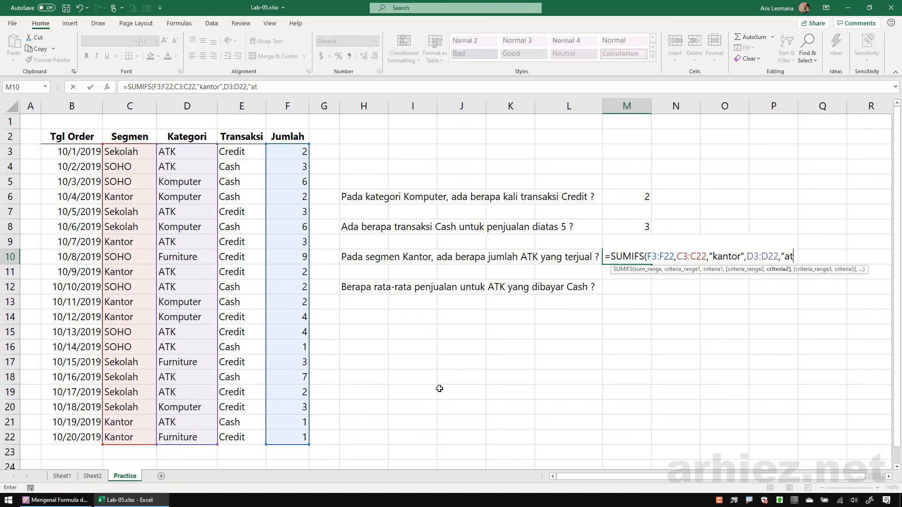
pyautogui.write('k")')
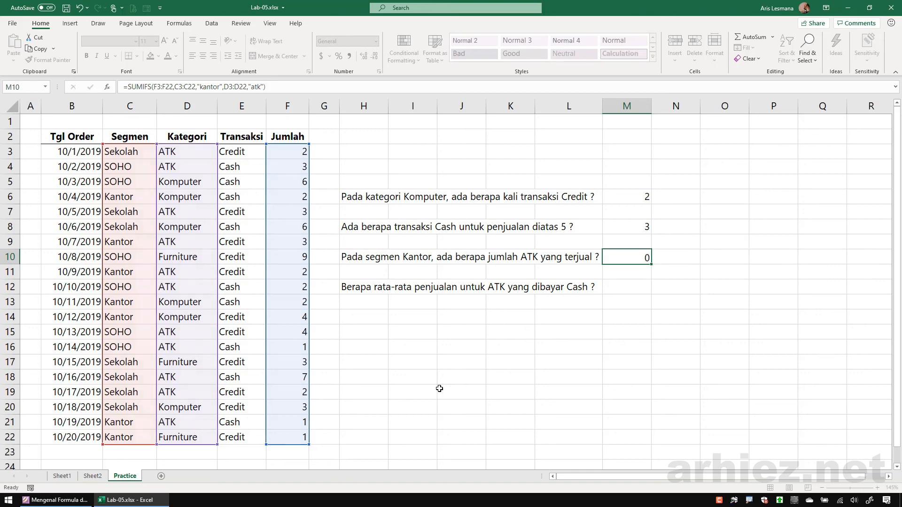
pyautogui.press('Return')
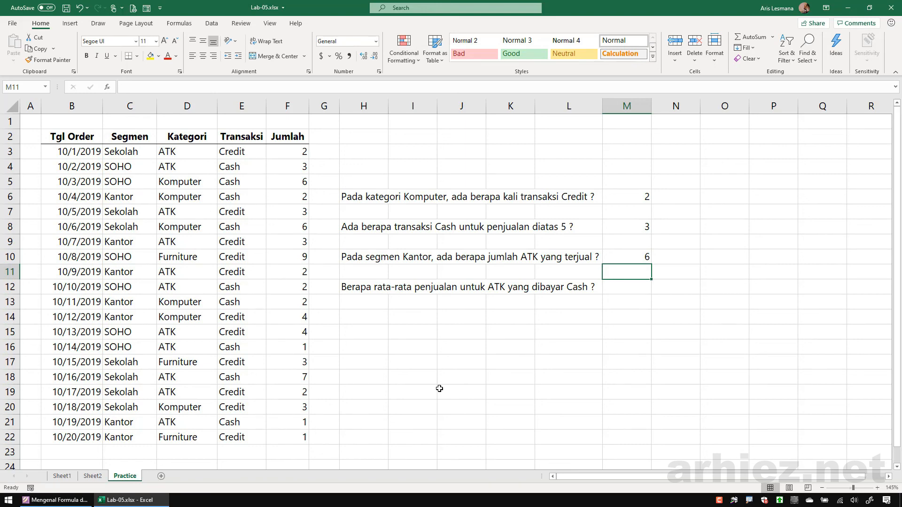
# - Select M12 for the fourth answer, circle ATK and Cash in its question, and mark ATK with the Kategori column as condition 1
pyautogui.press('Down')
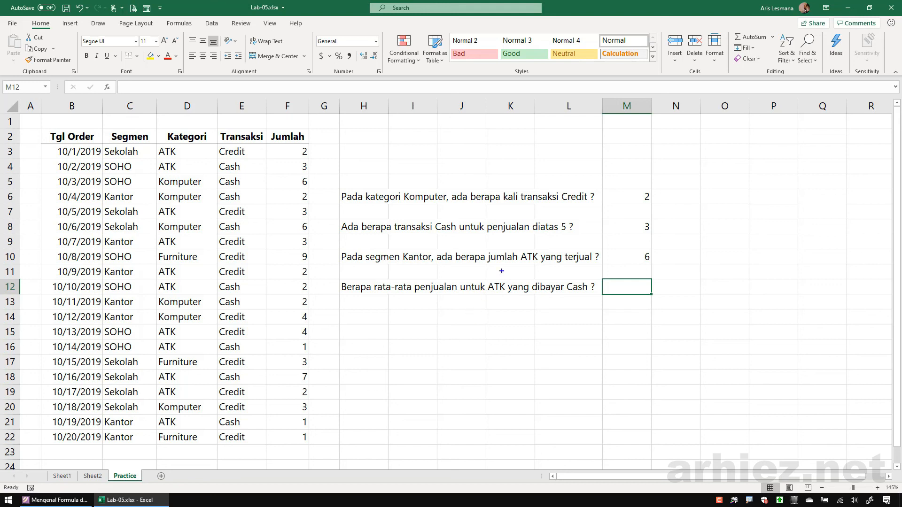
pyautogui.moveTo(506, 269)
pyautogui.mouseDown()
pyautogui.moveTo(479, 274)
pyautogui.moveTo(522, 287)
pyautogui.moveTo(508, 268)
pyautogui.mouseUp()
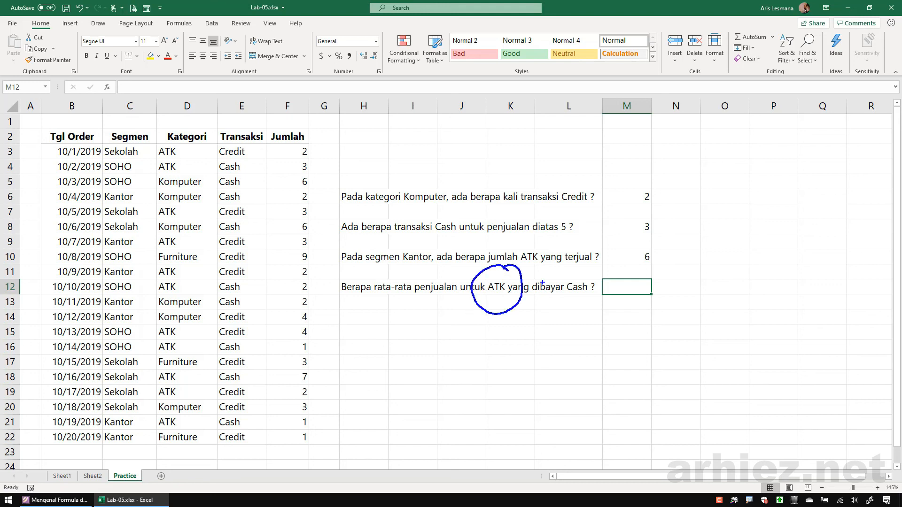
pyautogui.moveTo(588, 273)
pyautogui.mouseDown()
pyautogui.moveTo(559, 307)
pyautogui.moveTo(586, 270)
pyautogui.mouseUp()
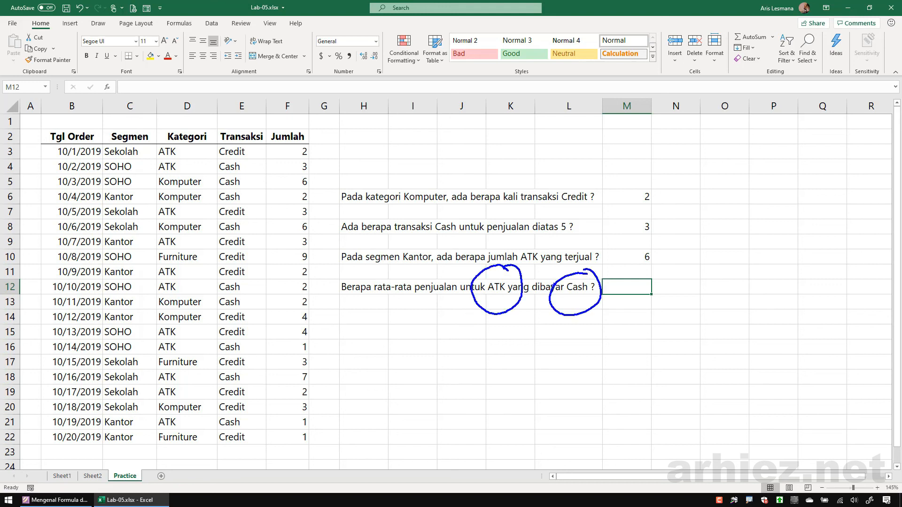
pyautogui.moveTo(174, 140)
pyautogui.mouseDown()
pyautogui.moveTo(159, 164)
pyautogui.moveTo(176, 435)
pyautogui.moveTo(157, 153)
pyautogui.mouseUp()
pyautogui.moveTo(170, 113)
pyautogui.mouseDown()
pyautogui.moveTo(174, 91)
pyautogui.moveTo(176, 125)
pyautogui.mouseUp()
pyautogui.moveTo(488, 348)
pyautogui.mouseDown()
pyautogui.moveTo(498, 331)
pyautogui.moveTo(499, 359)
pyautogui.mouseUp()
# - Mark Cash with the Transaksi column as condition 2, circle the Jumlah column as the values to average, and clear the annotations
pyautogui.moveTo(253, 130)
pyautogui.mouseDown()
pyautogui.moveTo(196, 361)
pyautogui.moveTo(284, 211)
pyautogui.moveTo(249, 128)
pyautogui.mouseUp()
pyautogui.moveTo(238, 88); pyautogui.dragTo(279, 105)
pyautogui.moveTo(570, 338); pyautogui.dragTo(604, 352)
pyautogui.moveTo(337, 132)
pyautogui.mouseDown()
pyautogui.moveTo(282, 201)
pyautogui.moveTo(370, 333)
pyautogui.moveTo(340, 132)
pyautogui.mouseUp()
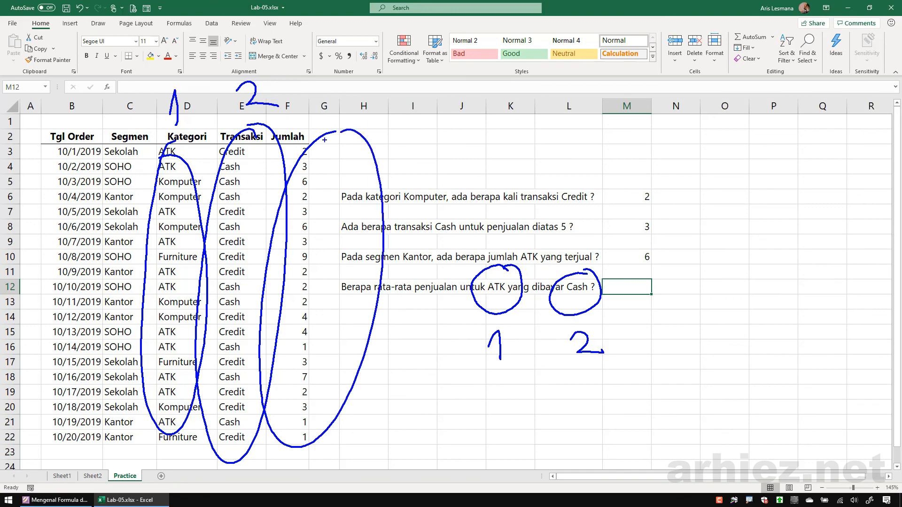
pyautogui.press('Escape')
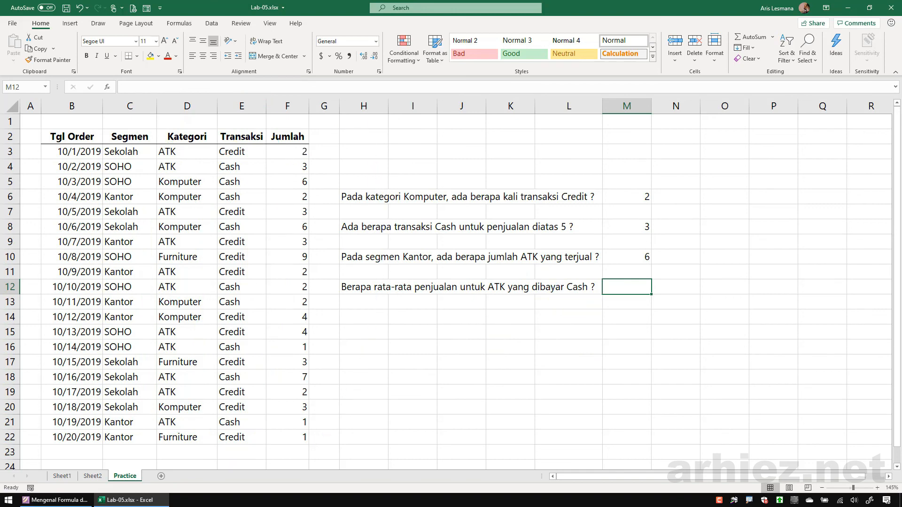
# - Start an AVERAGEIFS formula in M12 with average range F3:F22, first criteria range D3:D22 and criterion "atk"
pyautogui.write('=averag')
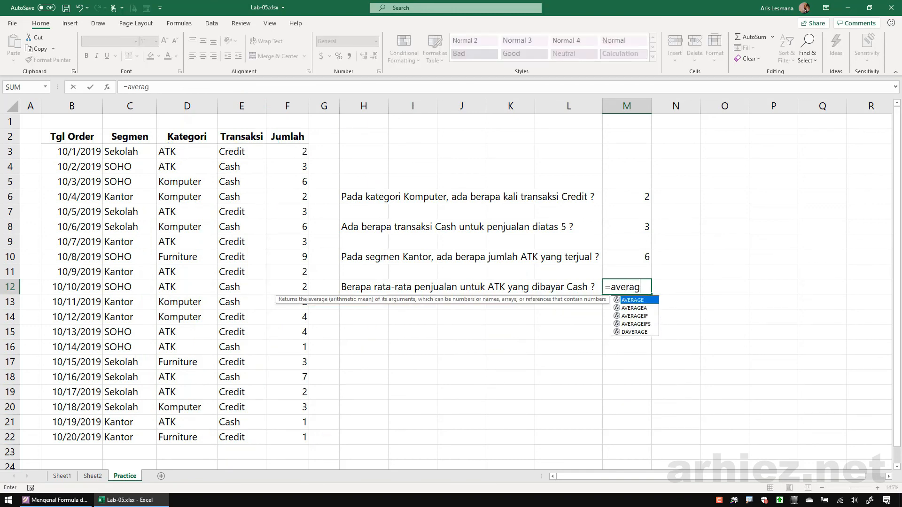
pyautogui.write('eif')
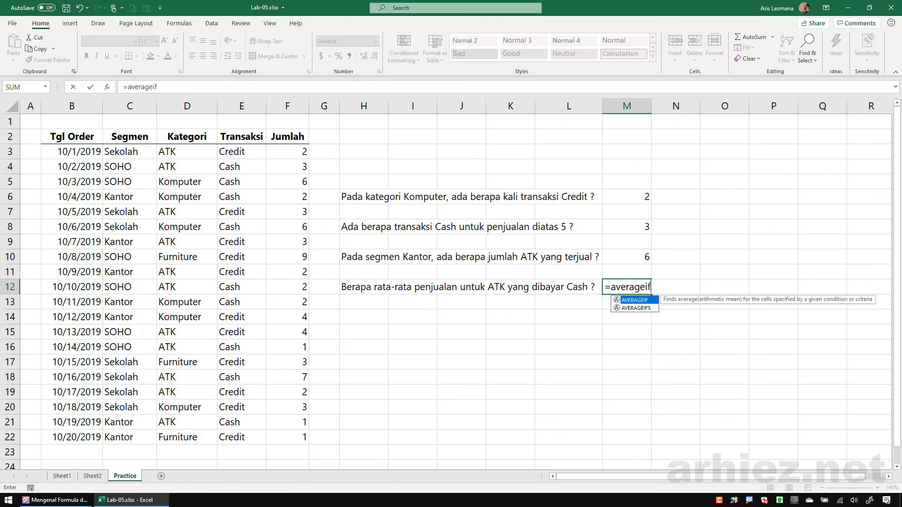
pyautogui.write('s(')
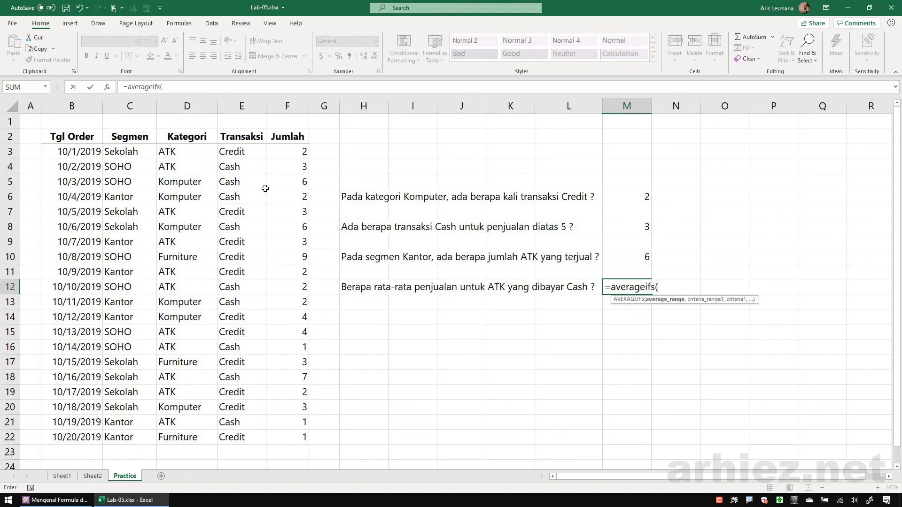
pyautogui.moveTo(284, 151); pyautogui.dragTo(284, 436)
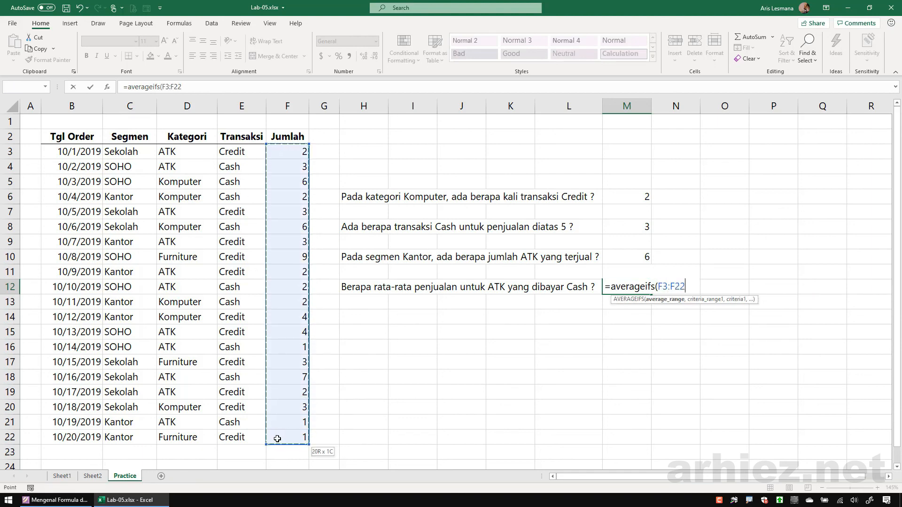
pyautogui.write(',')
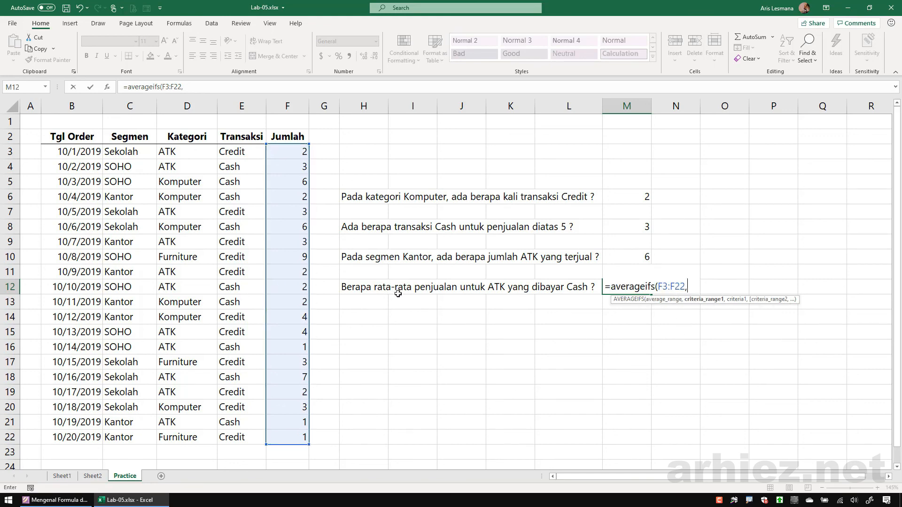
pyautogui.moveTo(190, 154); pyautogui.dragTo(190, 438)
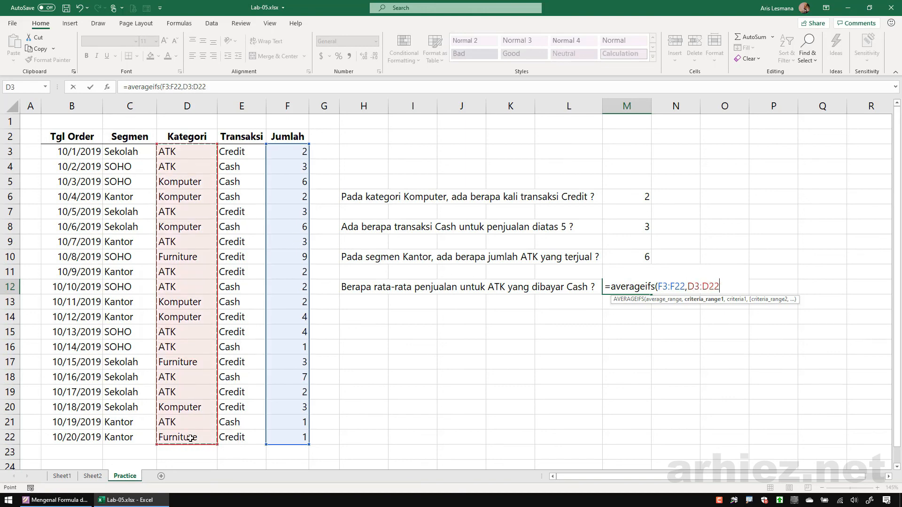
pyautogui.write(',"atk')
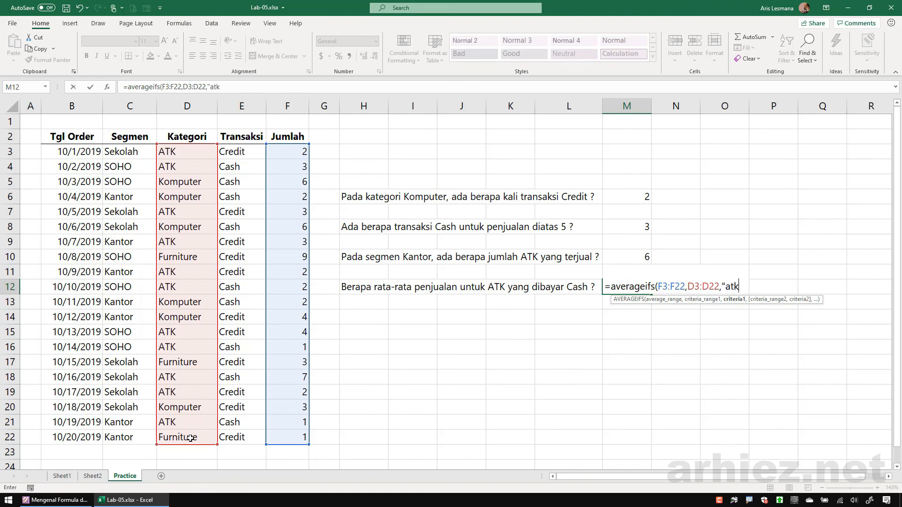
pyautogui.write('",')
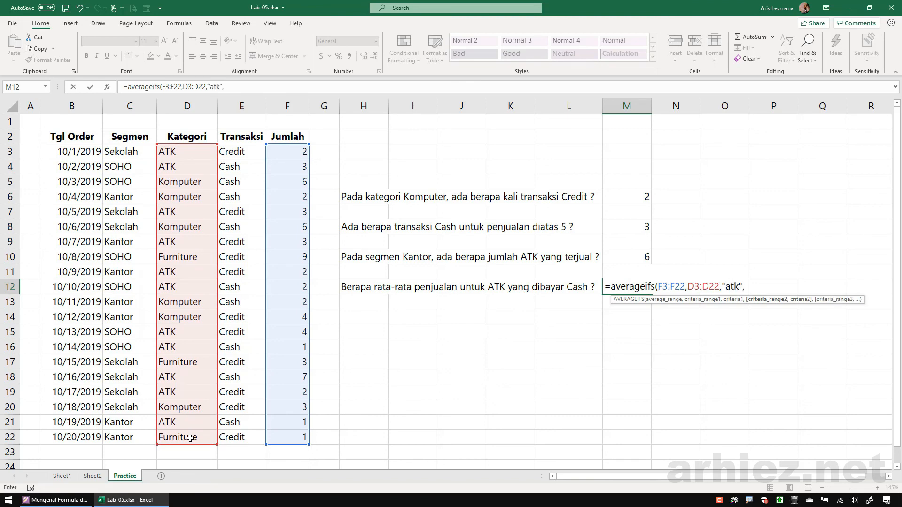
# - Complete the M12 AVERAGEIFS formula with second criteria range E3:E22 and criterion "cash"
pyautogui.click(240, 153)
pyautogui.moveTo(240, 284); pyautogui.dragTo(239, 436)
pyautogui.write(',"')
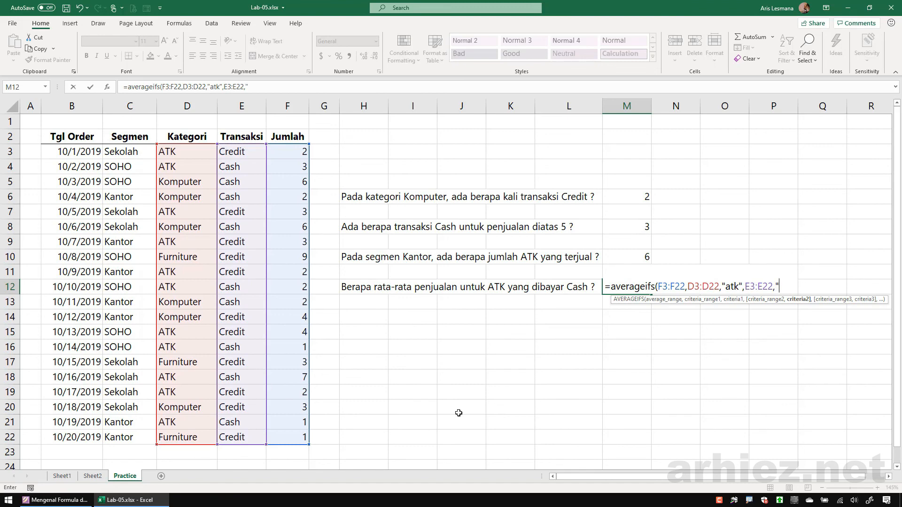
pyautogui.write('cash")')
pyautogui.press('Return')
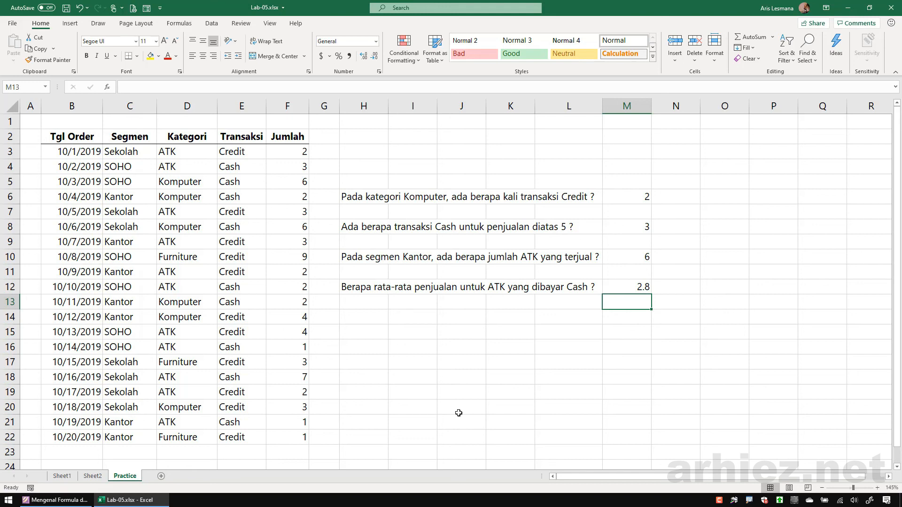
# - Highlight the questions in H6:H12, switch to the Foxit Phantom slides, and review the single-condition and multiple-criteria function slides
pyautogui.moveTo(364, 195); pyautogui.dragTo(355, 287)
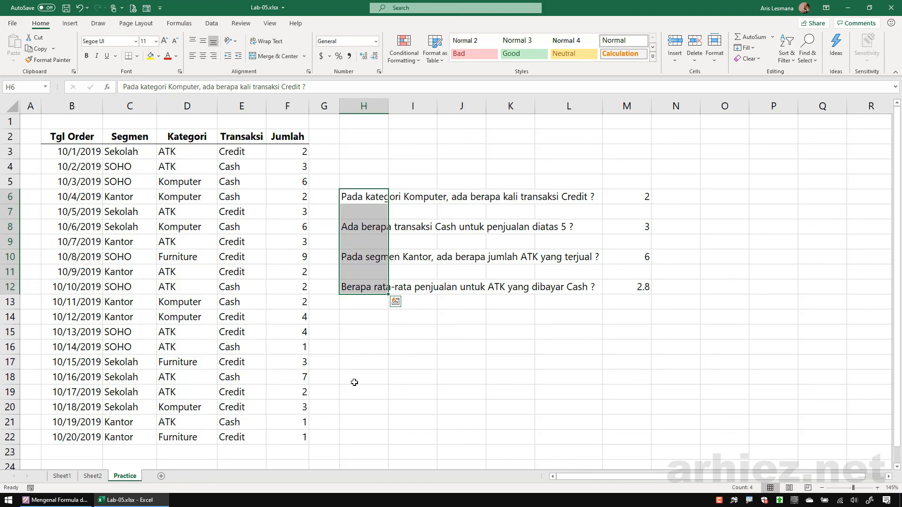
pyautogui.click(67, 496)
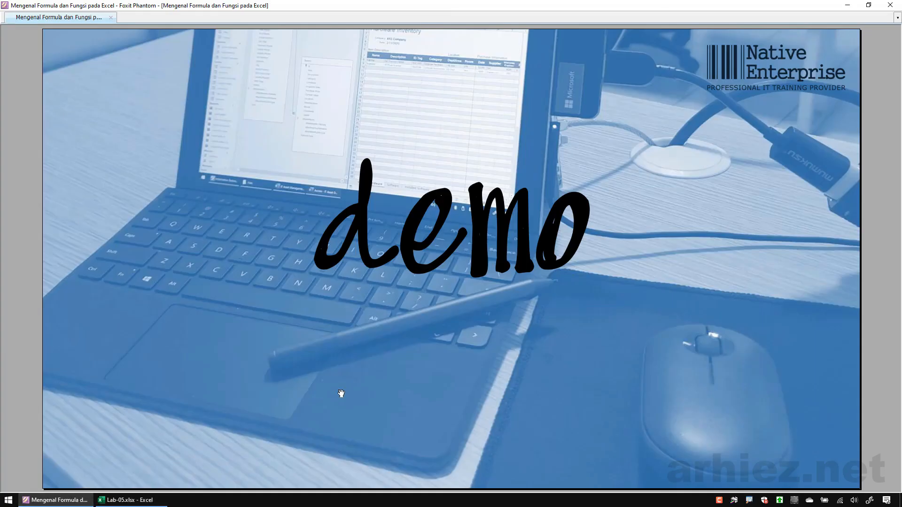
pyautogui.scroll(-1, 341, 394)
pyautogui.scroll(1, 341, 394)
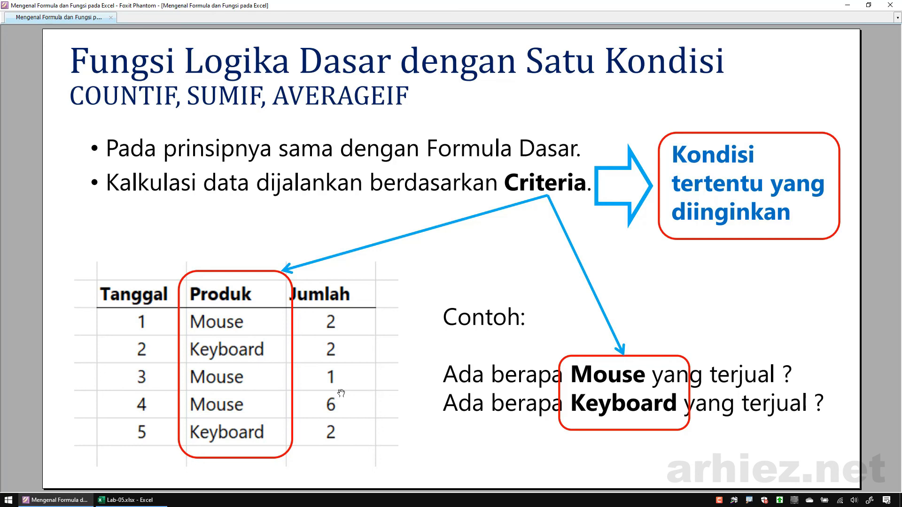
pyautogui.press('pagedown')
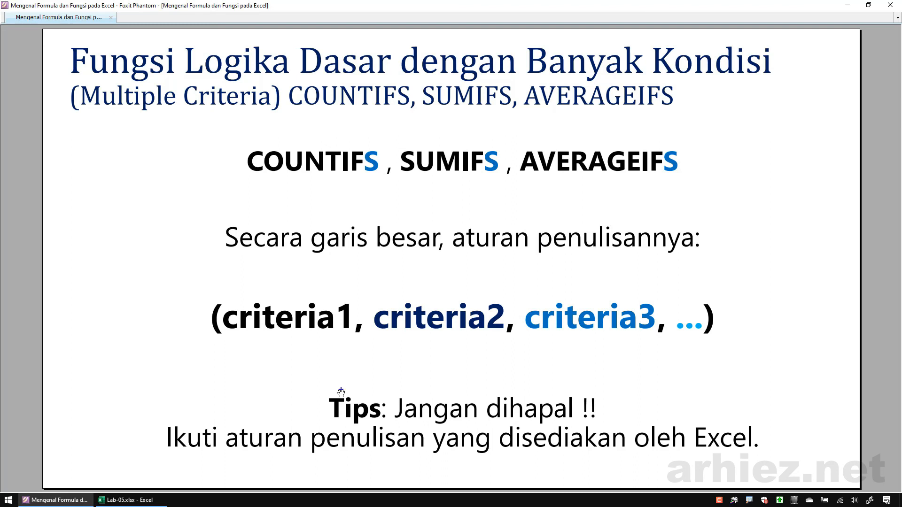
# - Circle the Tips text on the multiple-criteria slide, clear the annotation, and advance to the closing "terima kasih" slide
pyautogui.moveTo(768, 398)
pyautogui.mouseDown()
pyautogui.moveTo(648, 362)
pyautogui.moveTo(157, 444)
pyautogui.moveTo(747, 449)
pyautogui.moveTo(712, 373)
pyautogui.mouseUp()
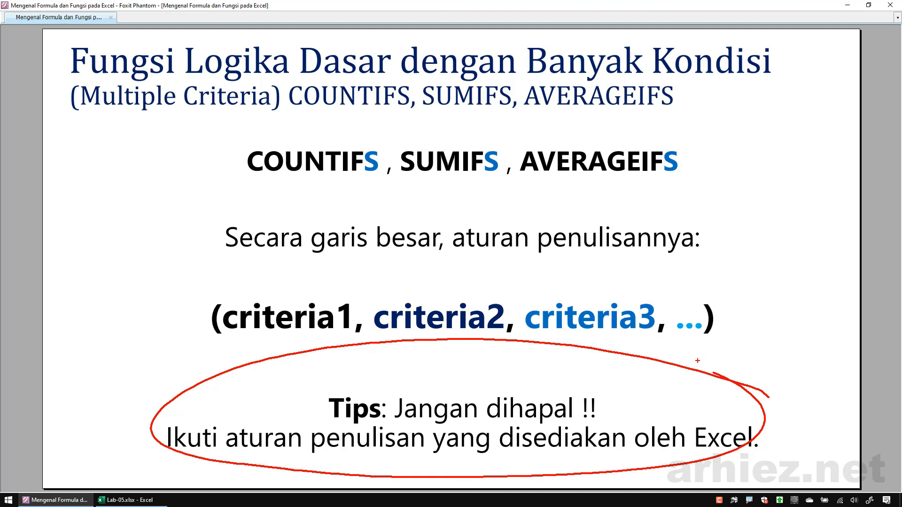
pyautogui.press('Escape')
pyautogui.press('pagedown')
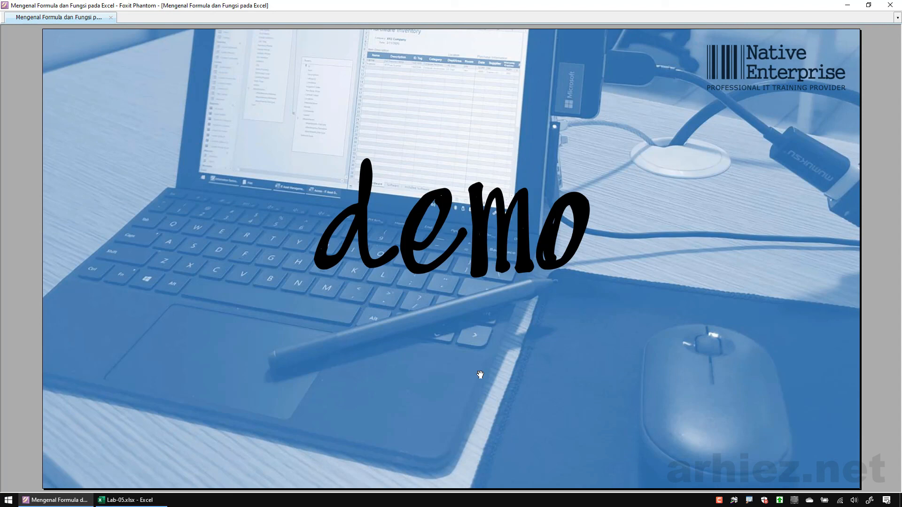
pyautogui.press('pagedown')
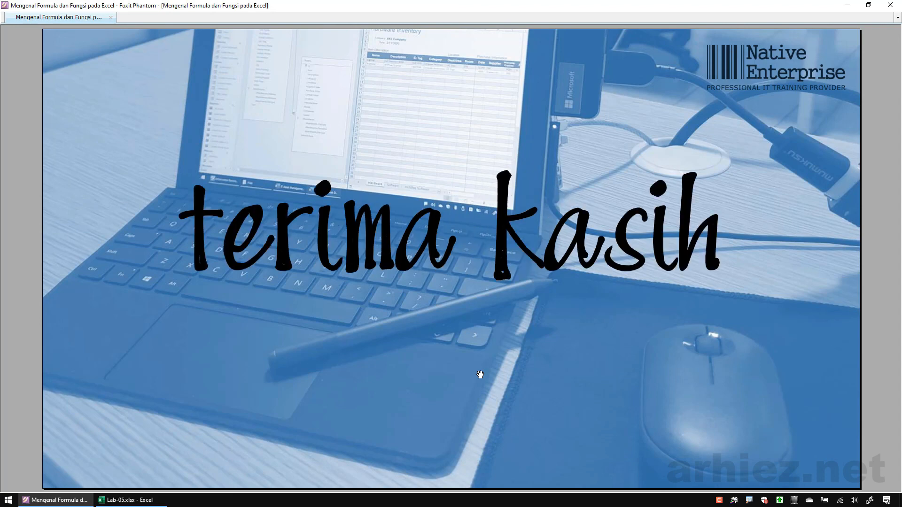